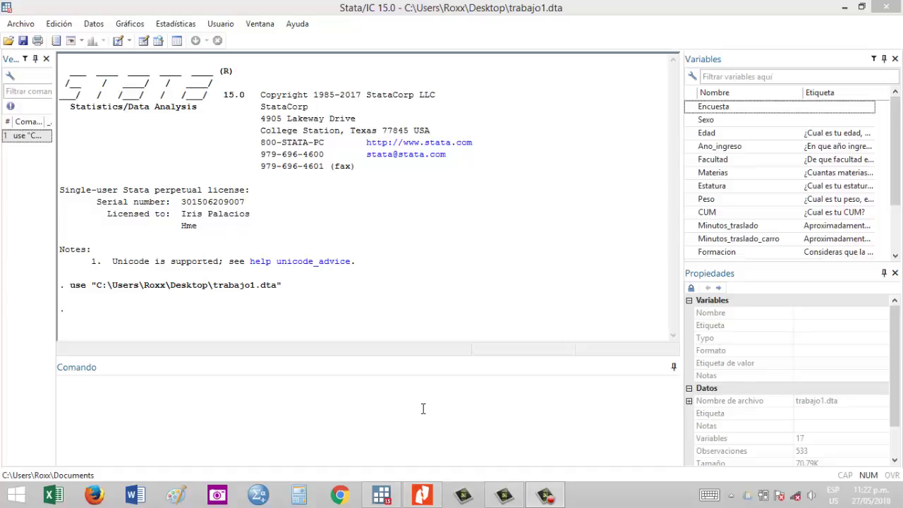
Remove the loaded dataset from memory with the clear command
left_click(497, 384)
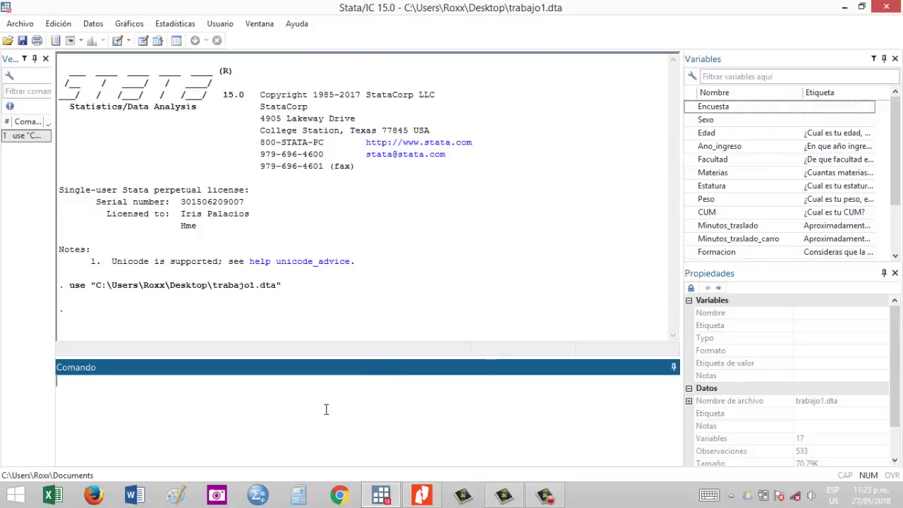
type("ar")
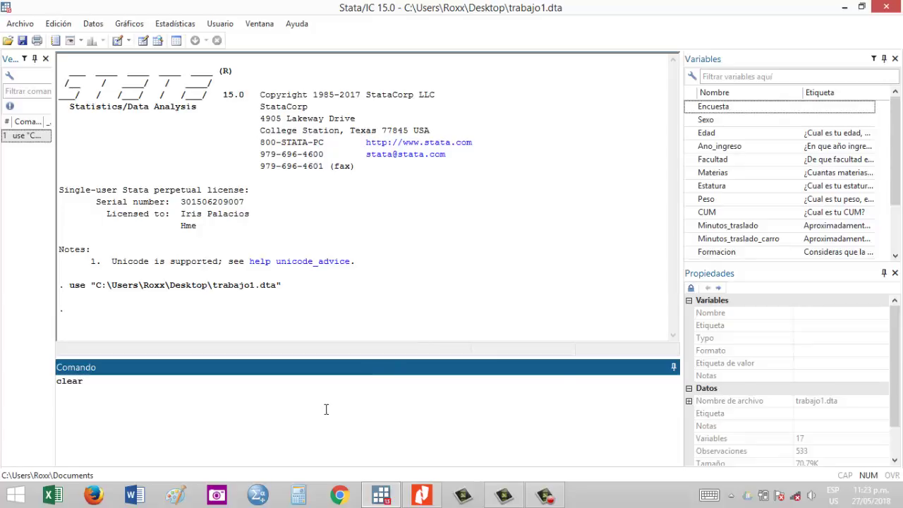
key("Return")
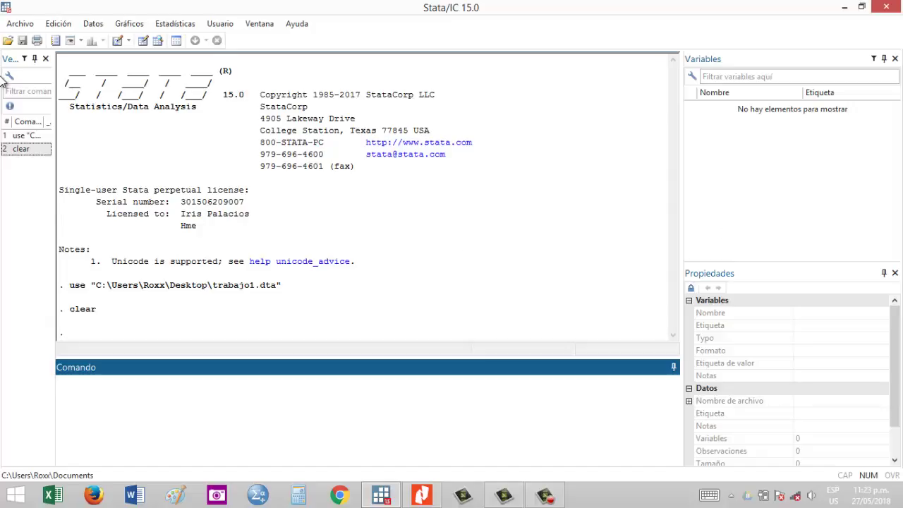
Open the dataset trabajo1.dta from the Escritorio folder
left_click(7, 42)
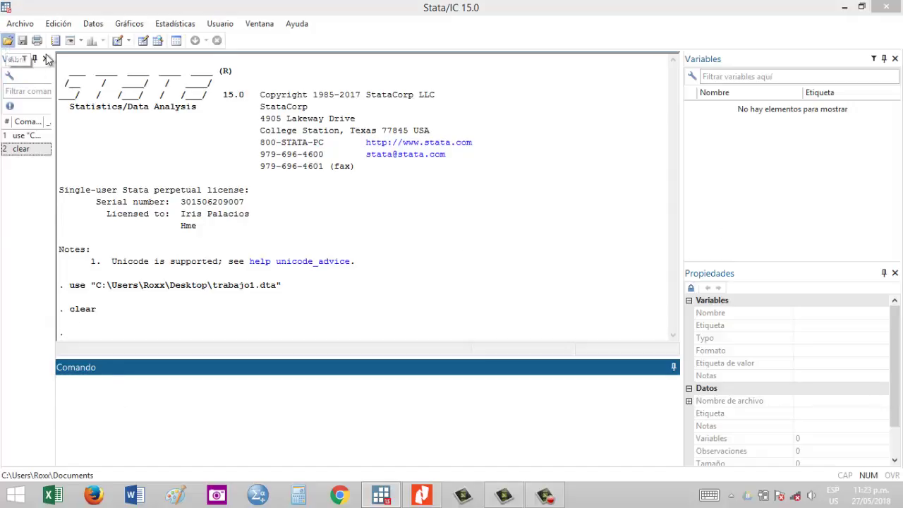
left_click(160, 244)
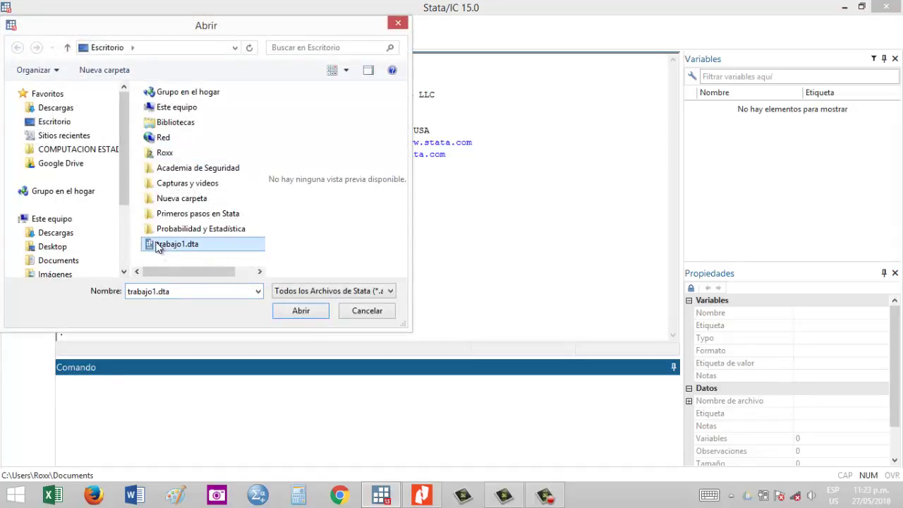
left_click(304, 311)
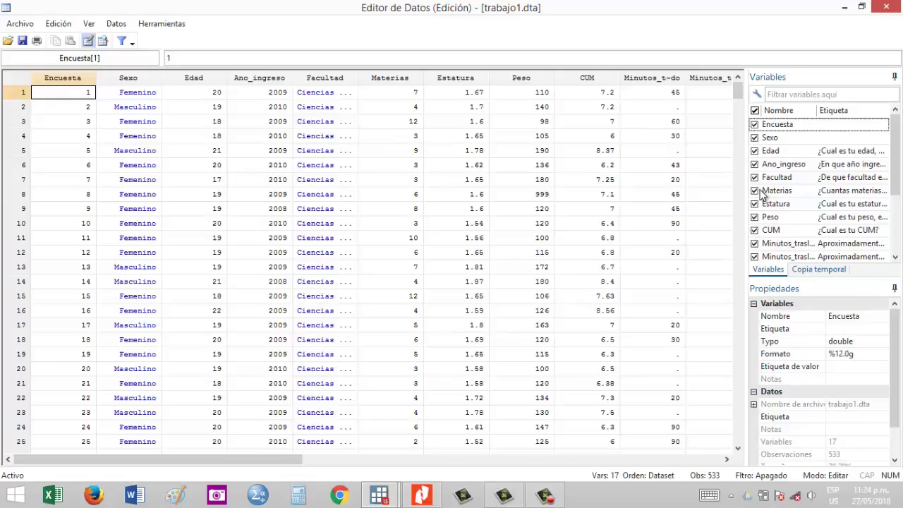
In the Data Editor, hide the variables Minutos_traslado and Minutos_traslado_carro, and check the columns CUM, Formacion and the one after it
left_click(755, 244)
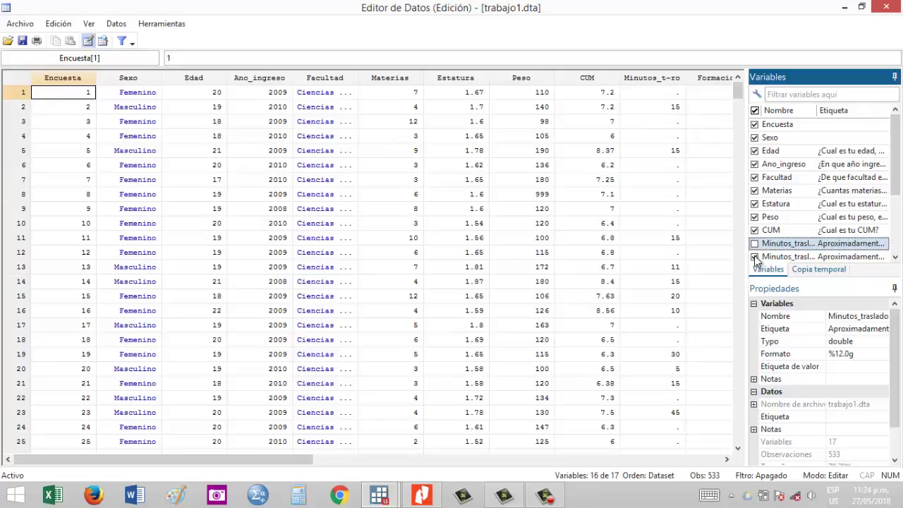
left_click(755, 257)
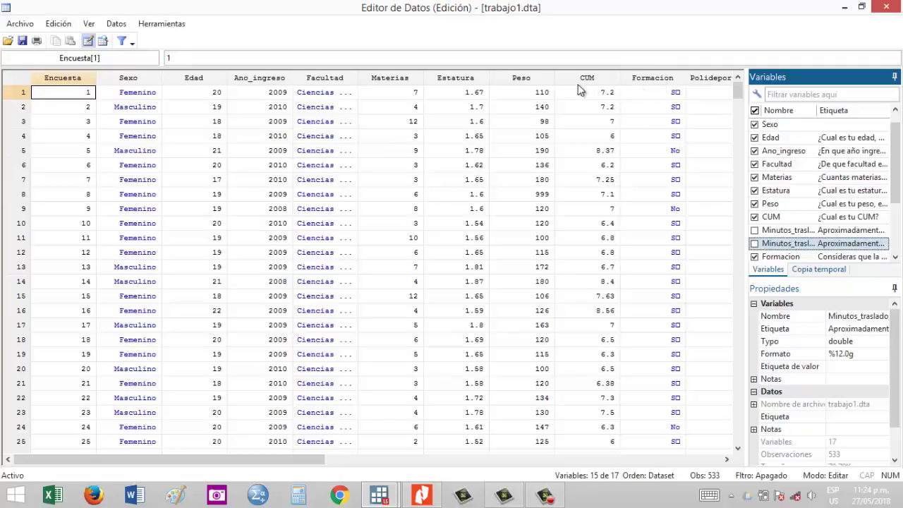
left_click(614, 79)
left_click(658, 79)
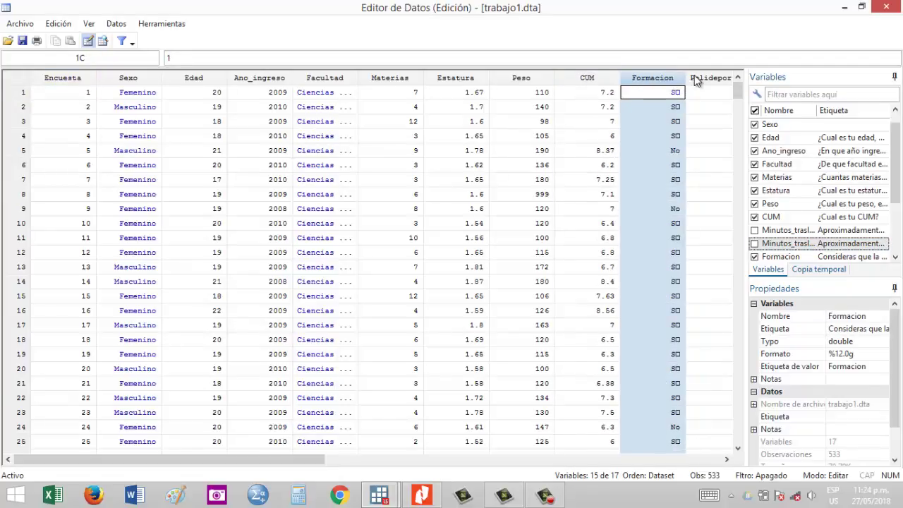
left_click(694, 76)
left_click(665, 78)
left_click(609, 78)
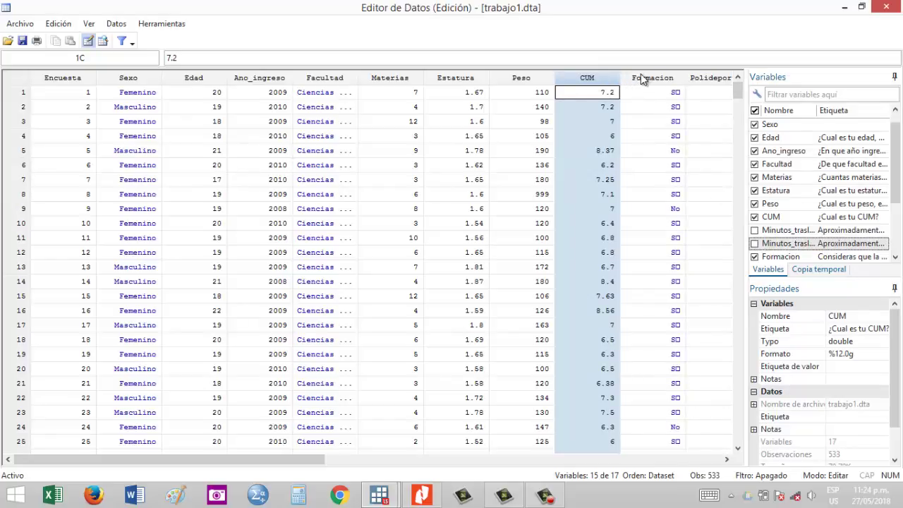
Show the variables Minutos_traslado and Minutos_traslado_carro in the data grid again
left_click(754, 230)
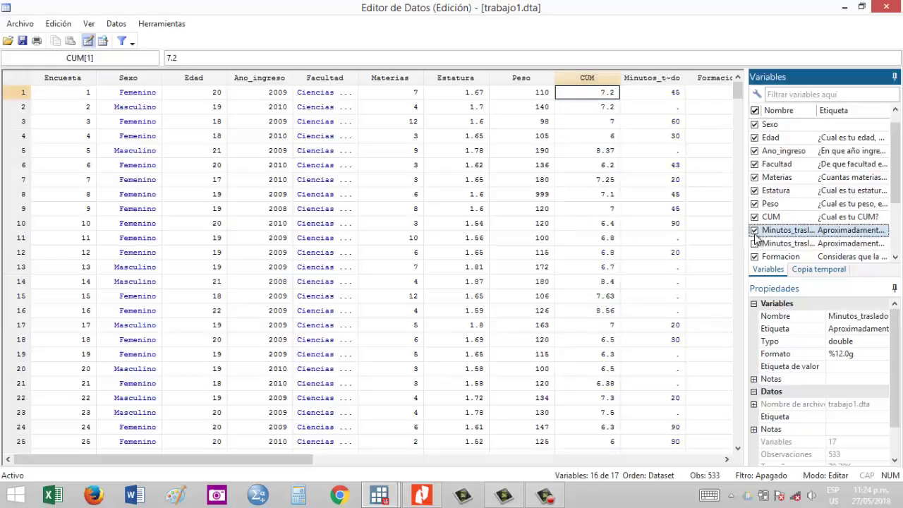
left_click(754, 243)
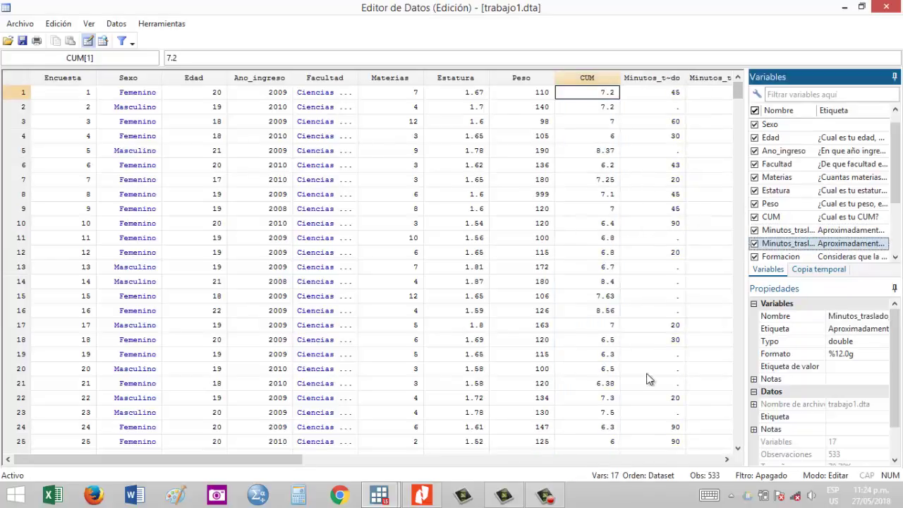
left_click_drag(237, 460, 175, 478)
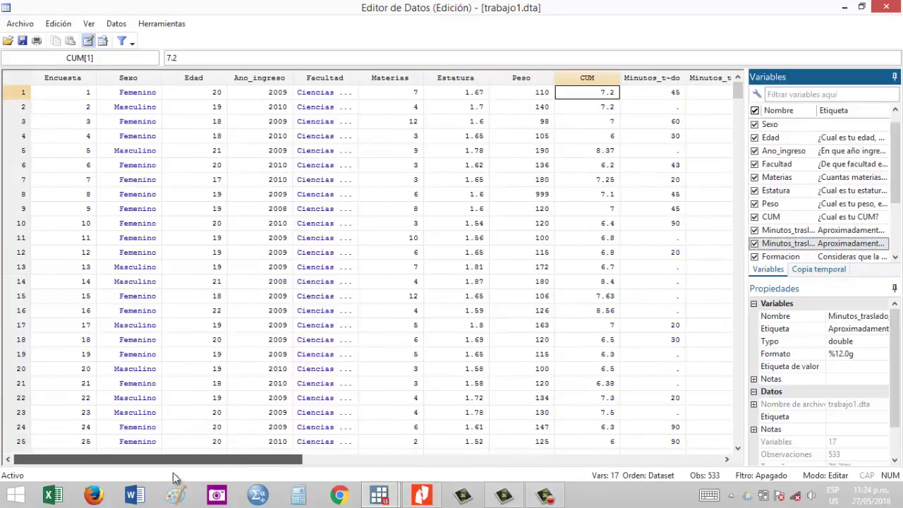
Review the variable columns one by one from Encuesta to Estatura
left_click(63, 79)
left_click(126, 74)
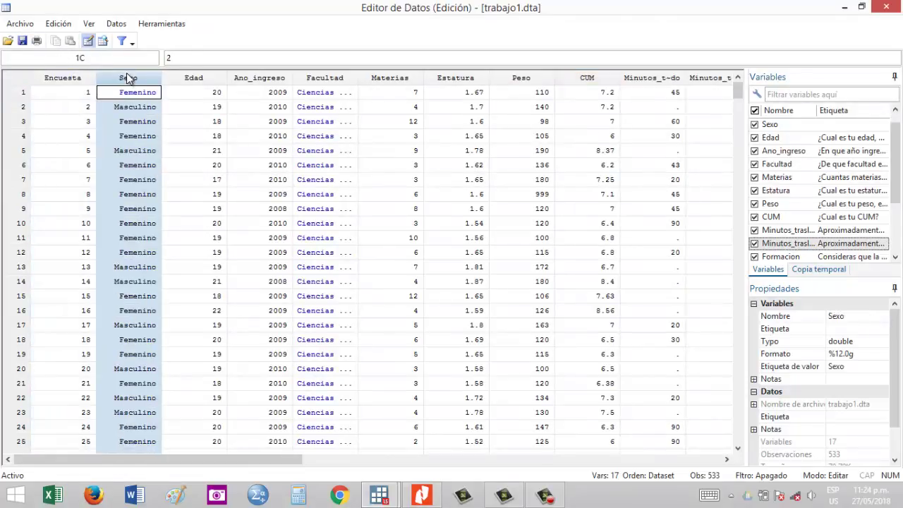
left_click(212, 77)
left_click(259, 78)
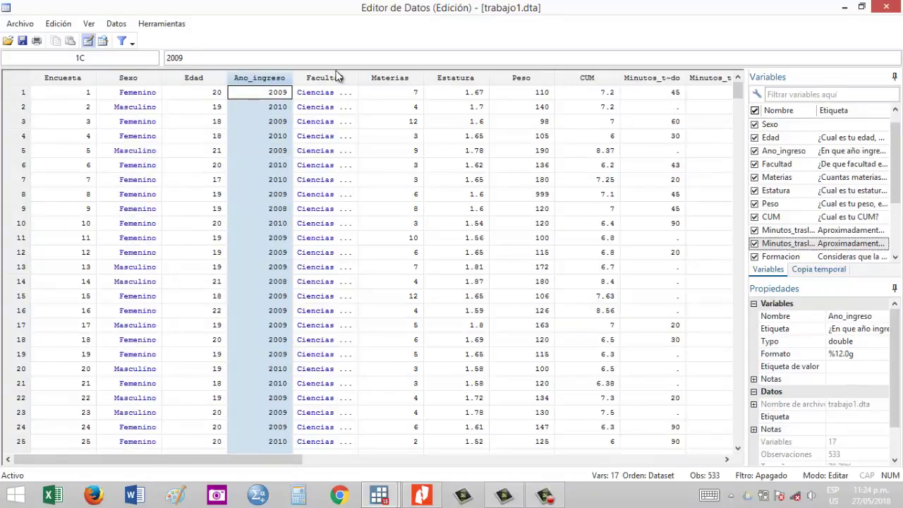
left_click(323, 79)
left_click(392, 79)
left_click(449, 80)
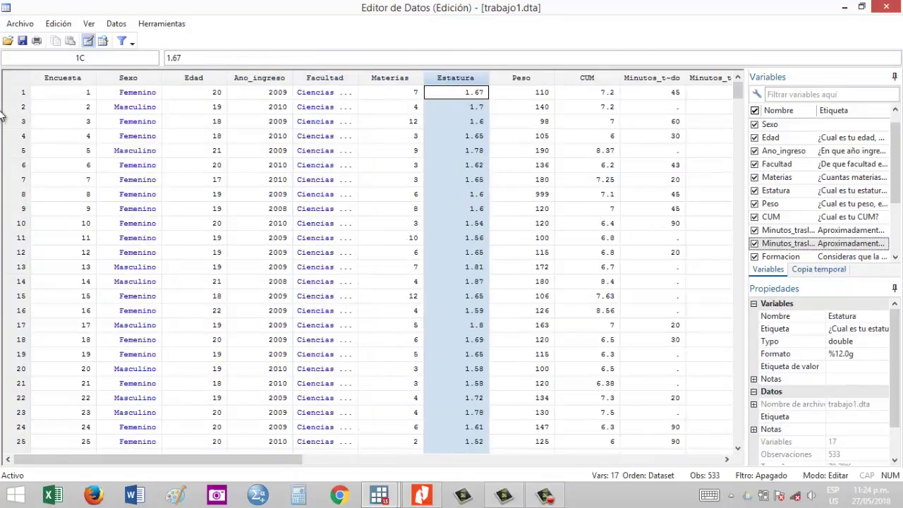
Review the observation rows 1, 2 and 3 and the last row of the dataset
left_click(13, 98)
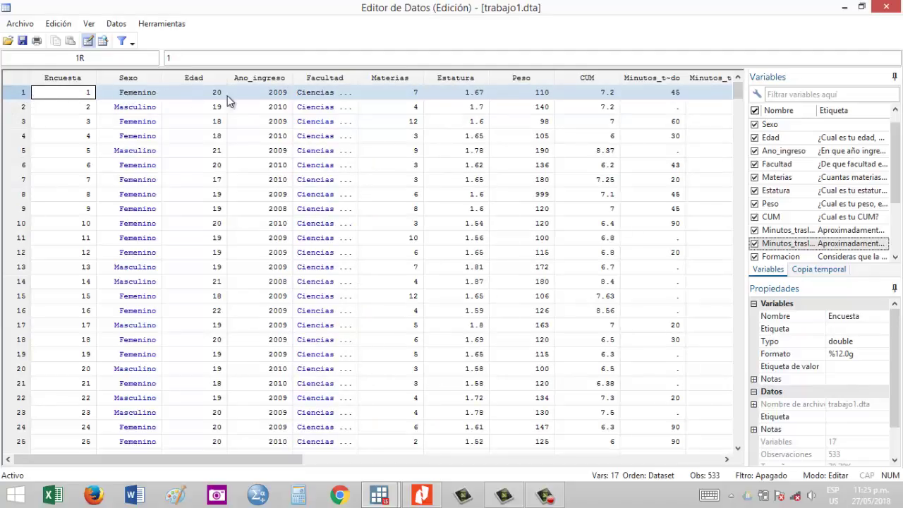
left_click(20, 109)
left_click(22, 124)
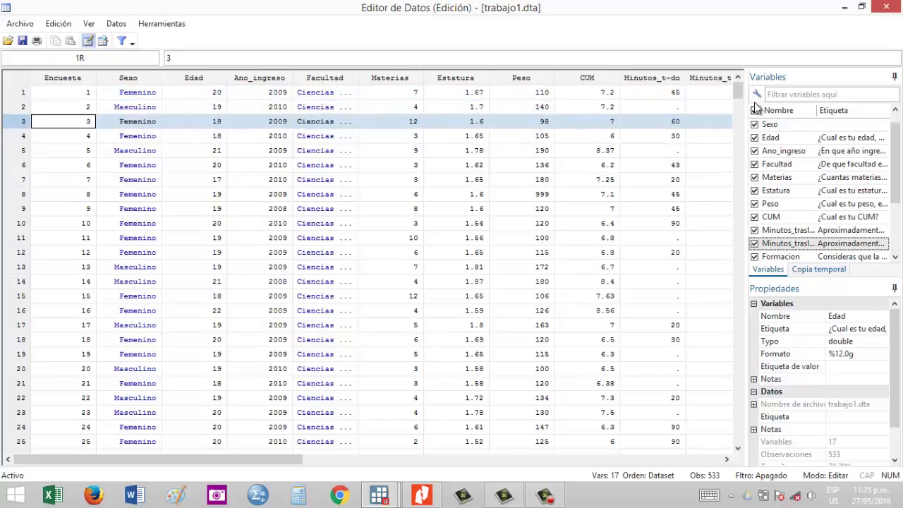
left_click_drag(738, 93, 736, 424)
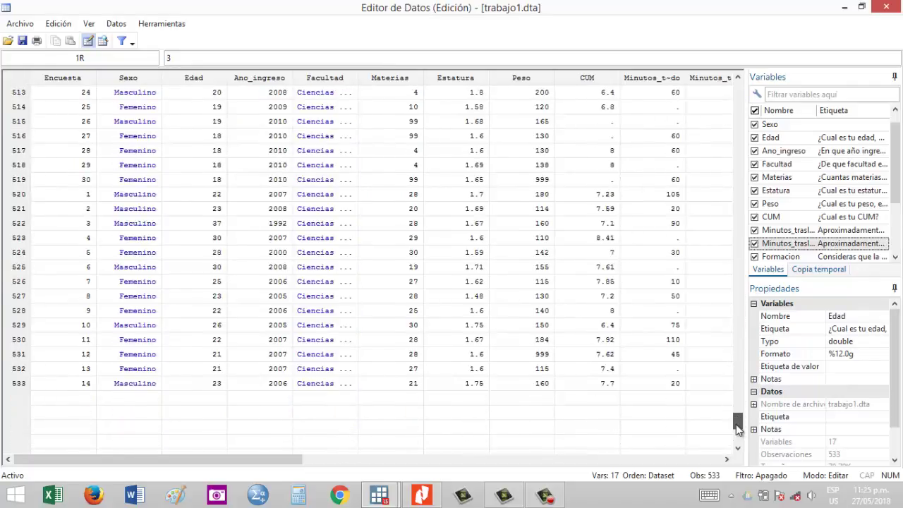
left_click(21, 385)
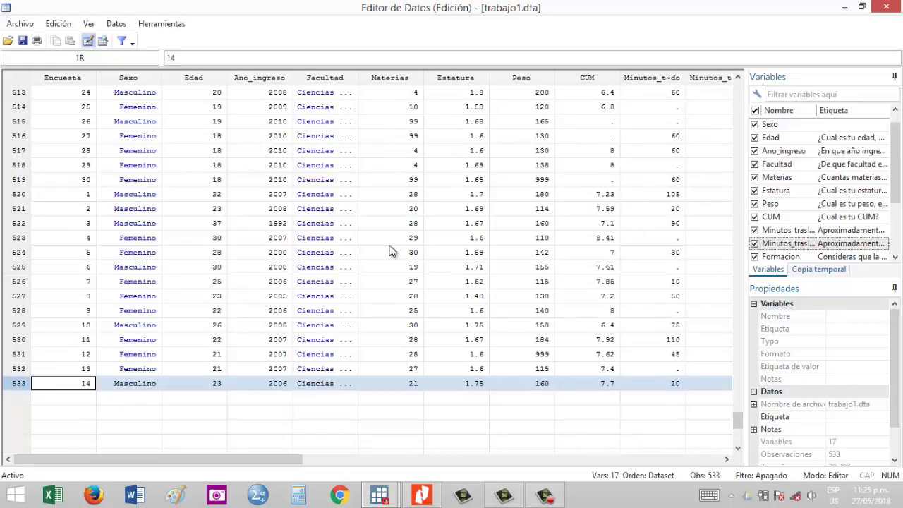
Examine the missing values of CUM and Minutos_traslado in observations 186 to 191
scroll(388, 250, "up", 15)
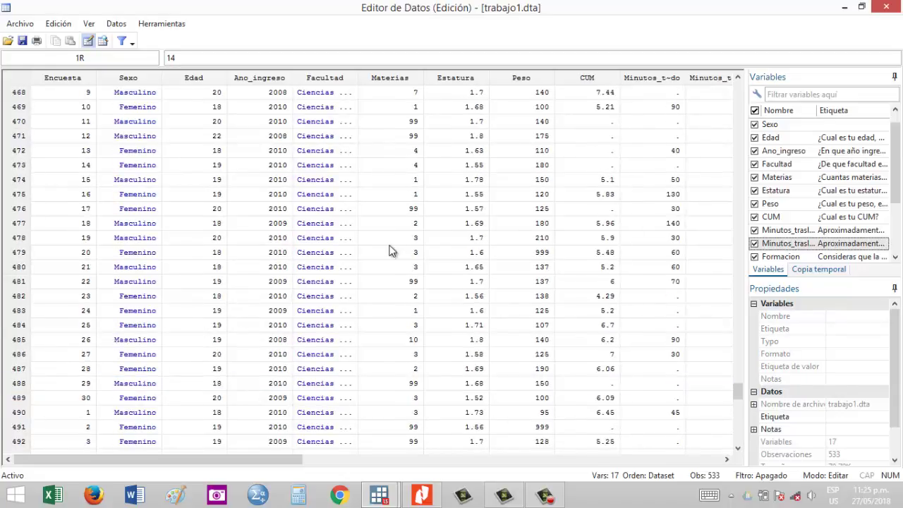
scroll(390, 250, "up", 20)
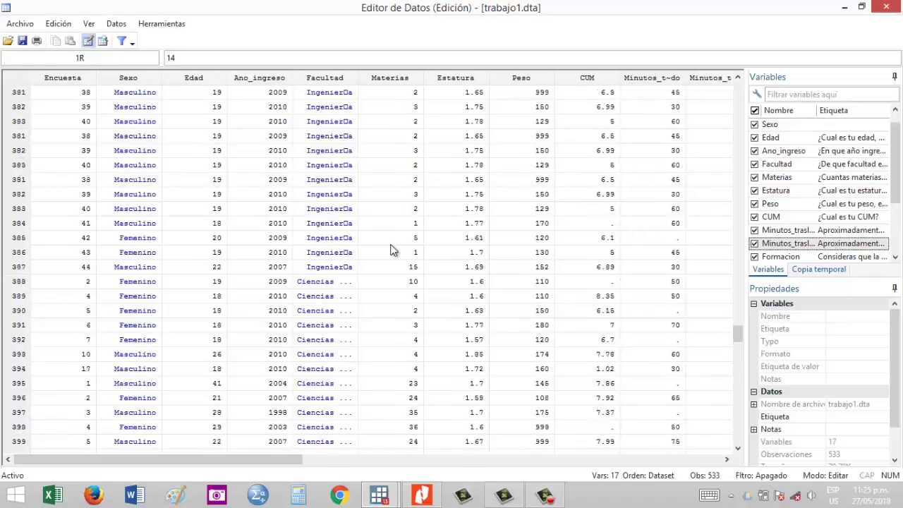
scroll(392, 250, "up", 20)
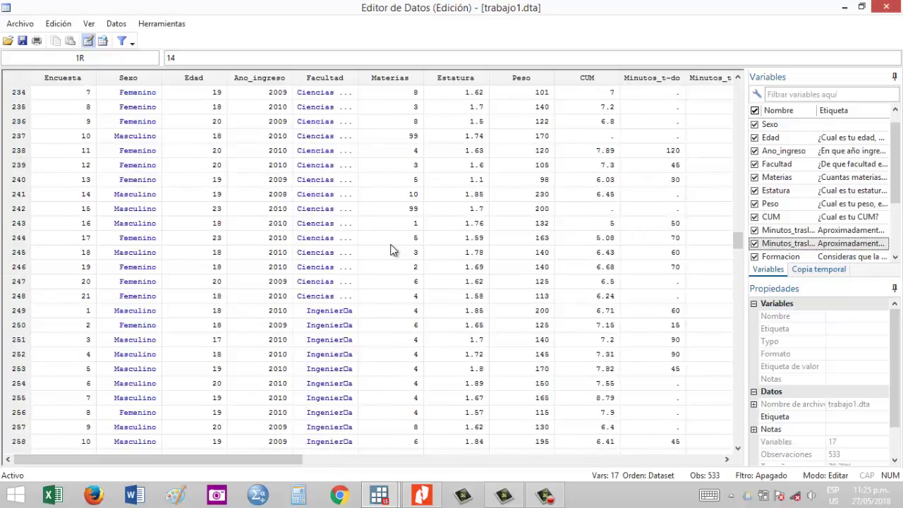
scroll(393, 250, "up", 18)
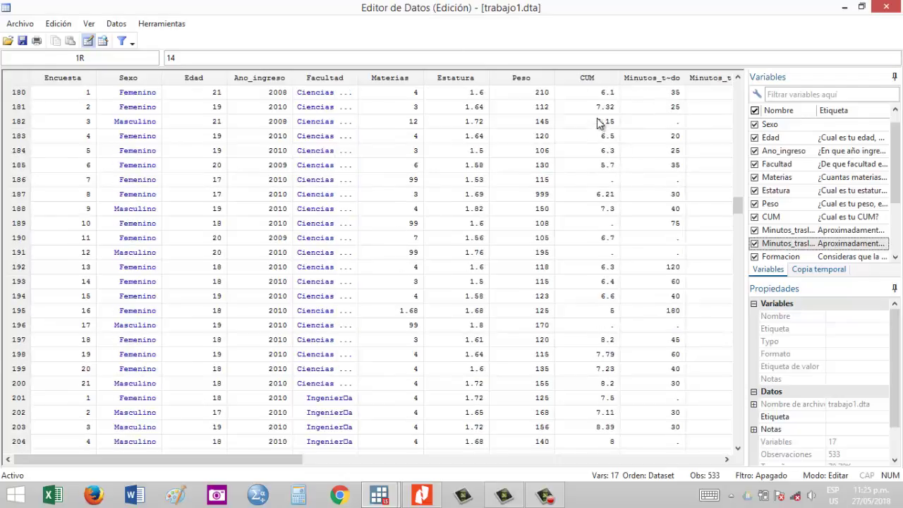
left_click(589, 79)
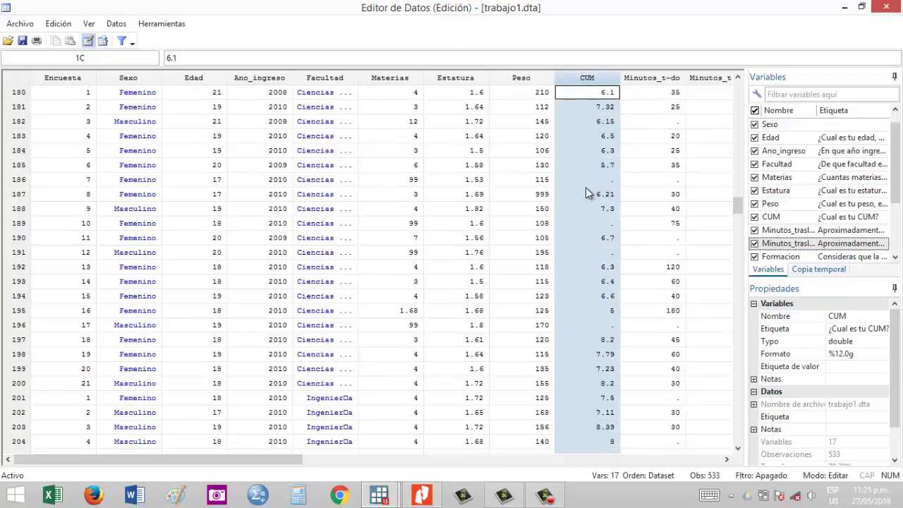
left_click(603, 181)
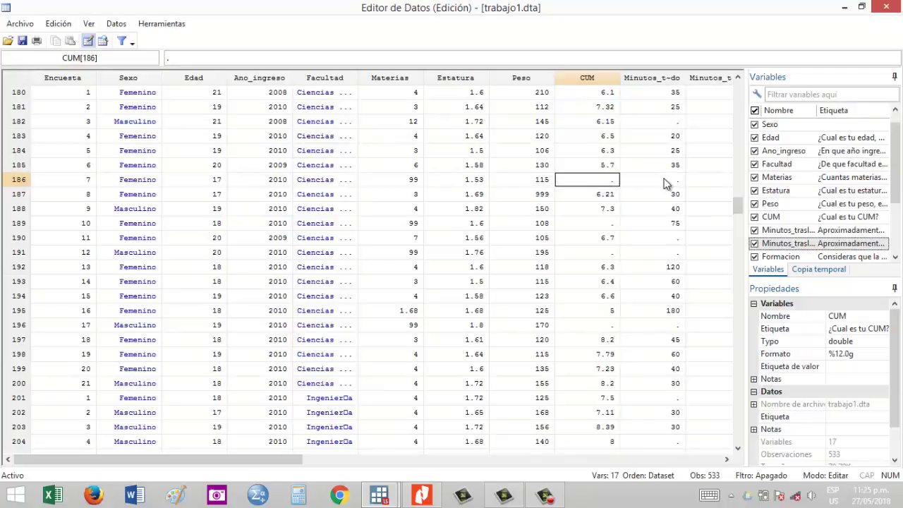
left_click(664, 182)
left_click(605, 184)
left_click(594, 226)
left_click(594, 255)
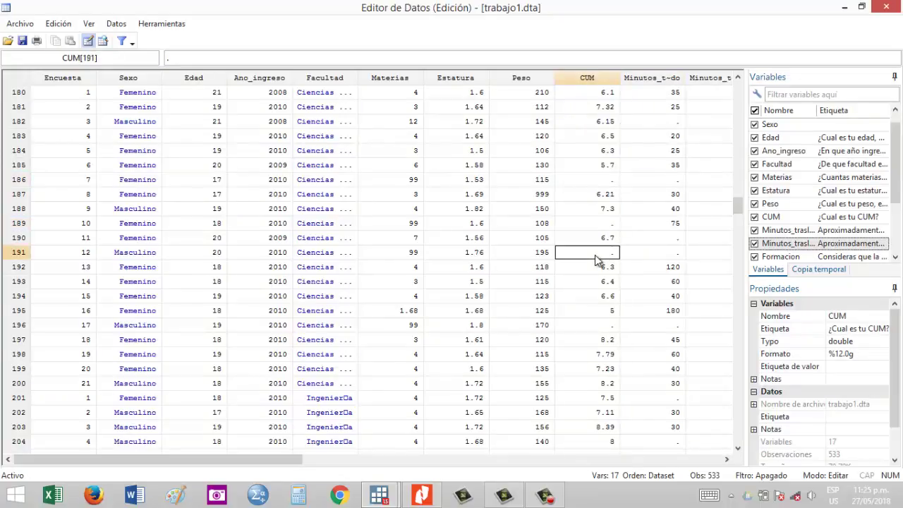
left_click(668, 256)
left_click(666, 239)
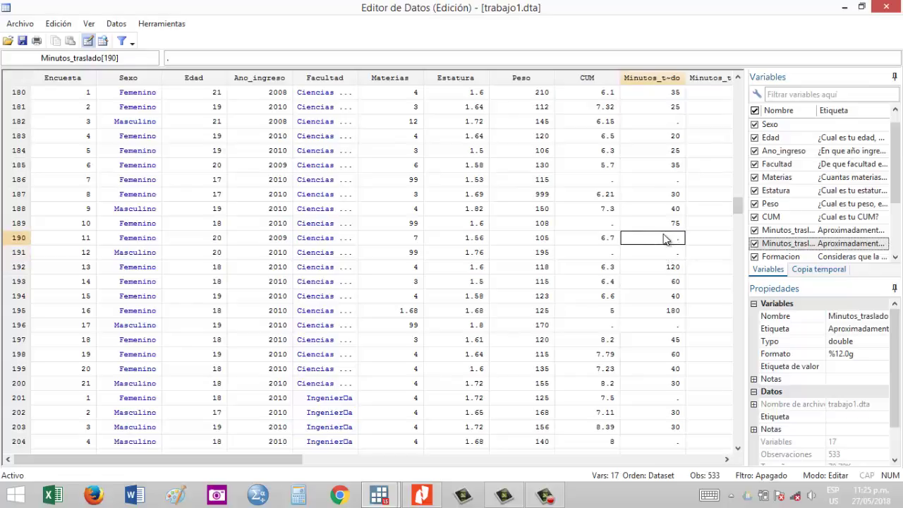
left_click(605, 224)
left_click(605, 181)
left_click(660, 179)
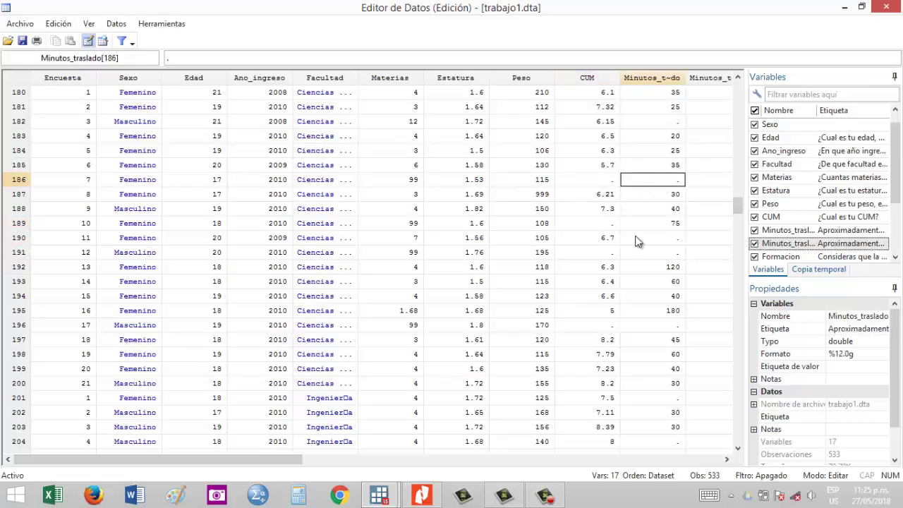
left_click(603, 254)
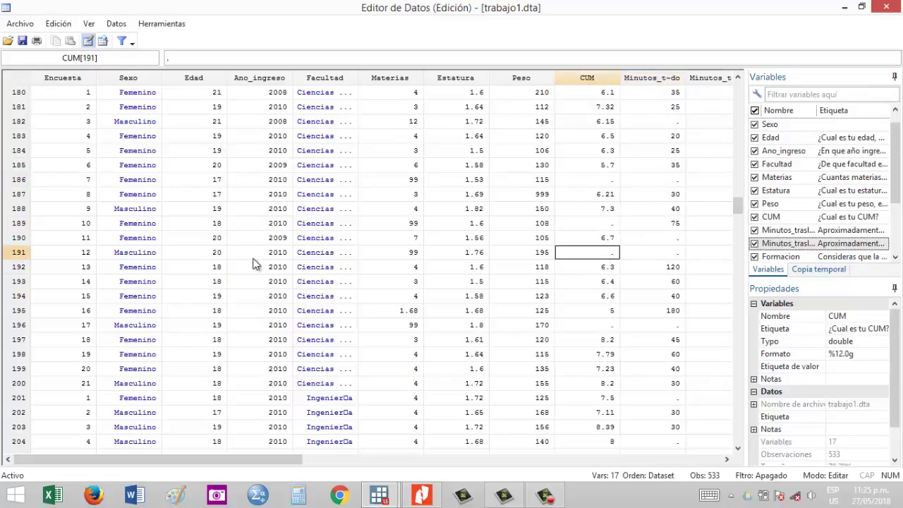
Examine the whole row of observation 191, comparing its CUM and Minutos_traslado cells
left_click(23, 255)
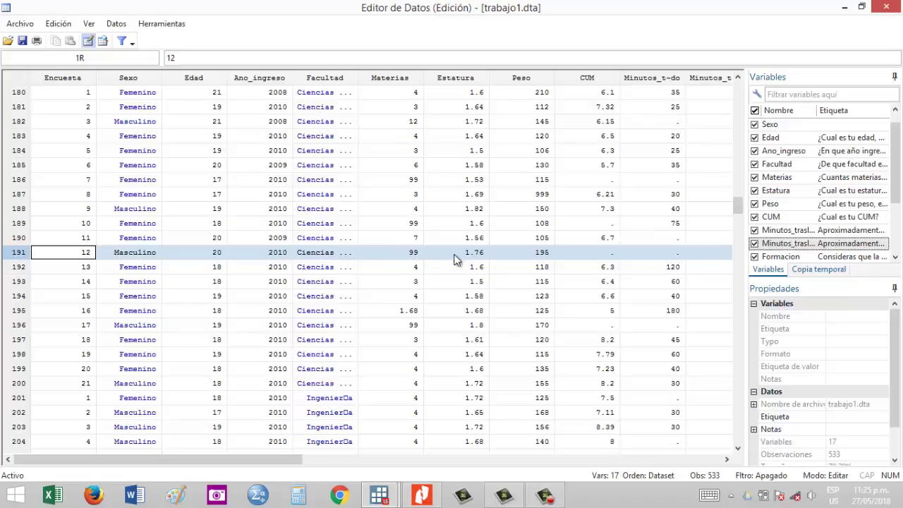
left_click(610, 252)
key("Right")
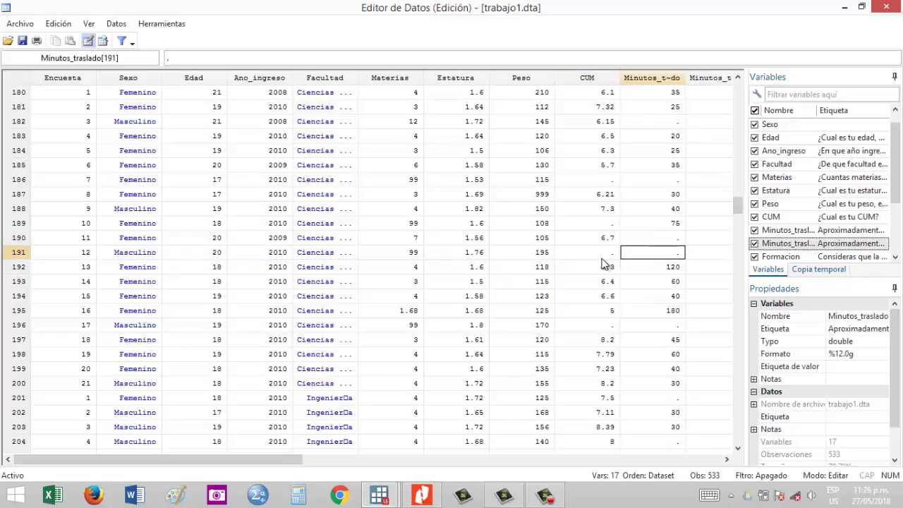
left_click(603, 256)
left_click(653, 254)
left_click(612, 259)
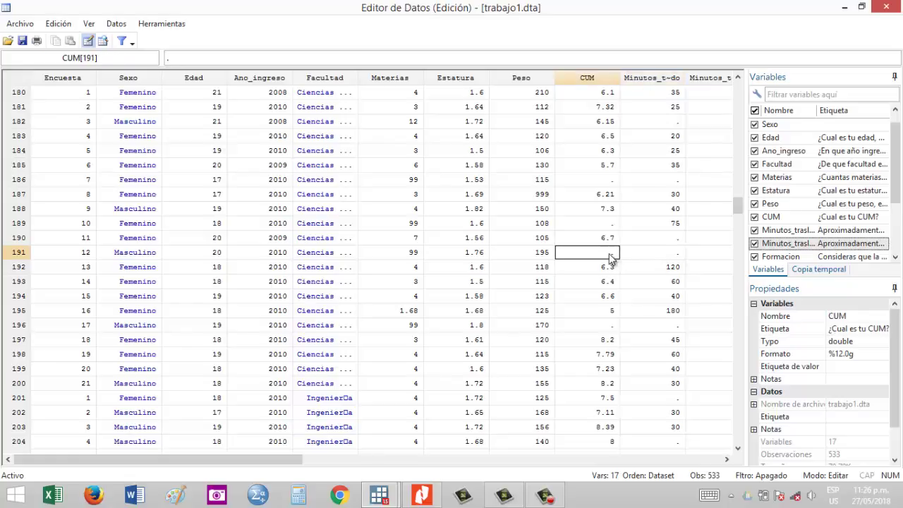
left_click(650, 257)
left_click(595, 253)
left_click(638, 253)
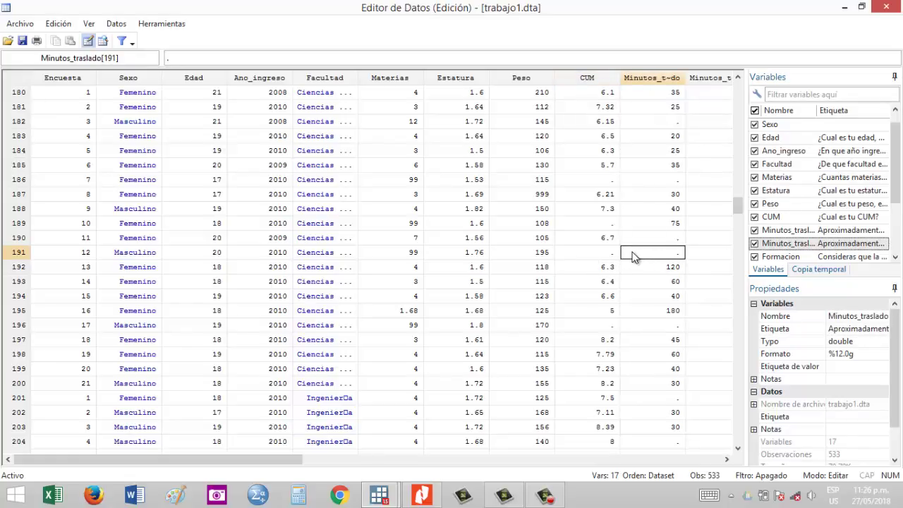
scroll(437, 155, "up", 20)
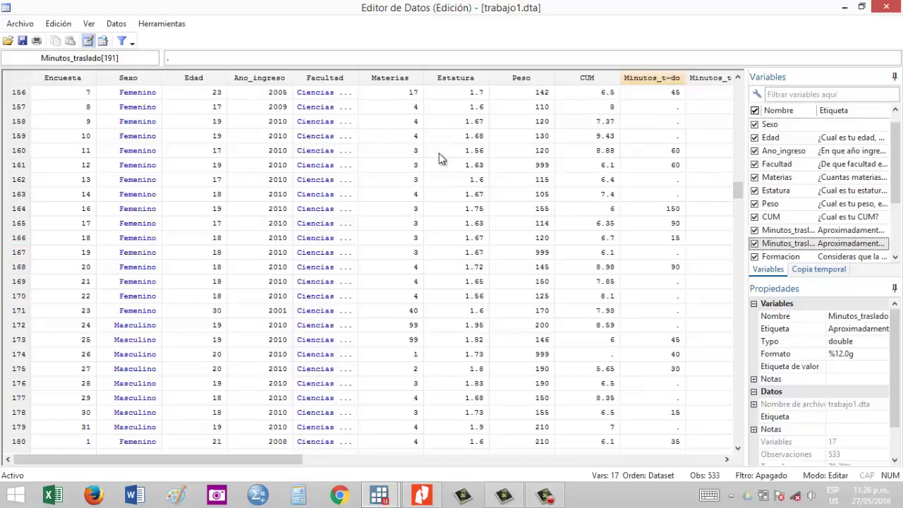
Set the Edad value of observation 1 to 21
scroll(435, 158, "up", 13)
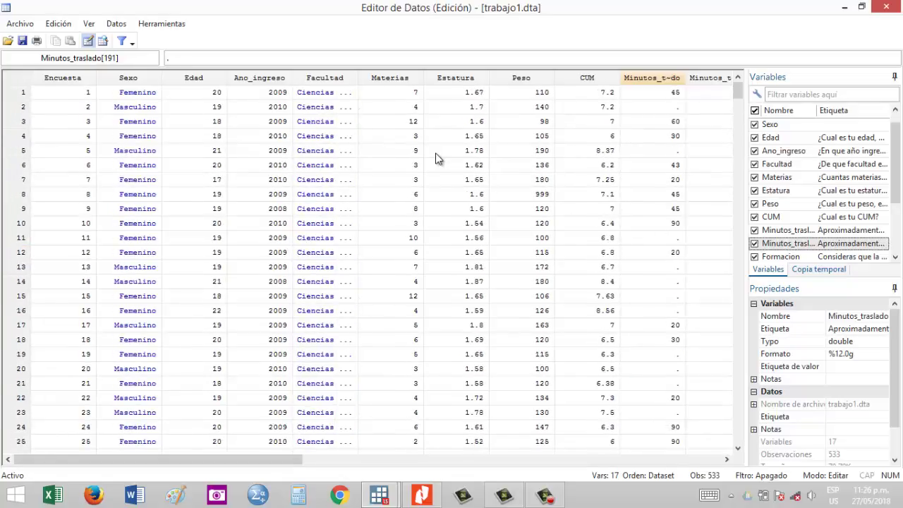
left_click(182, 94)
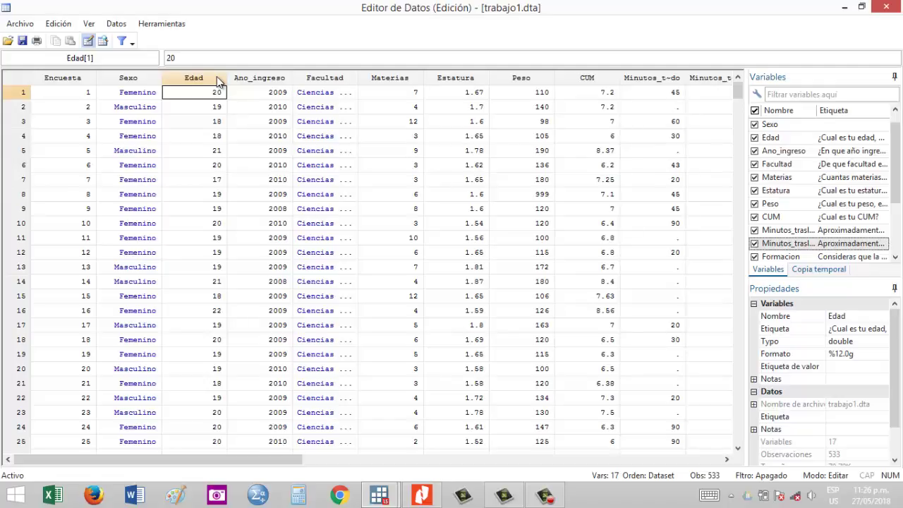
type("21")
key("Return")
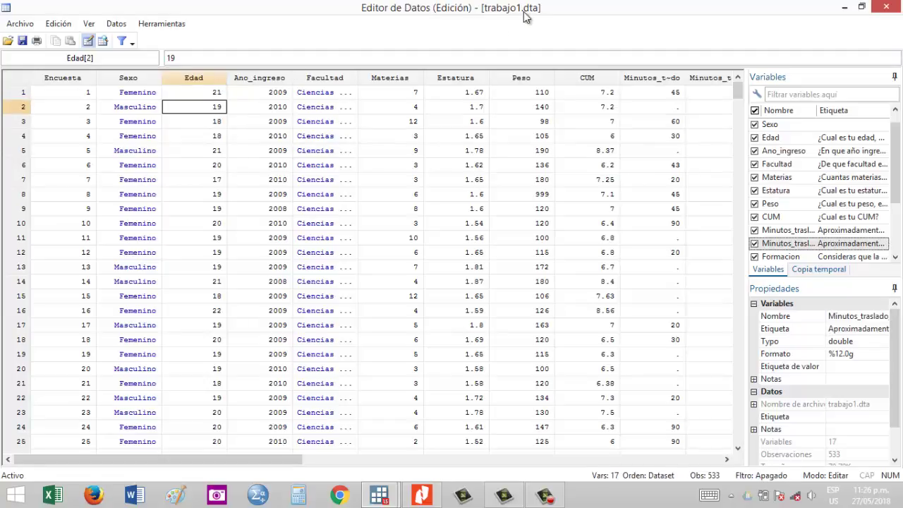
Examine the logged replace command for Edad in the results, and compare it with the row of observation 1 in the Data Editor
left_click(844, 8)
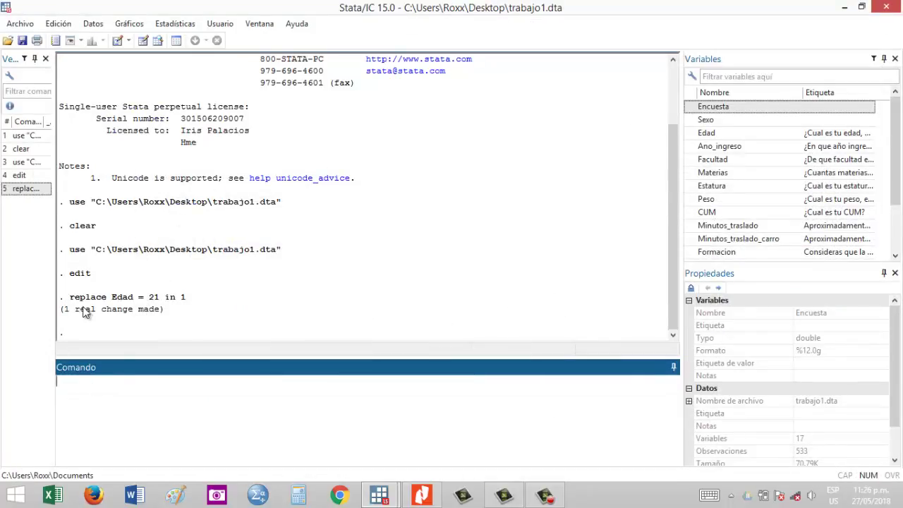
left_click_drag(70, 296, 156, 301)
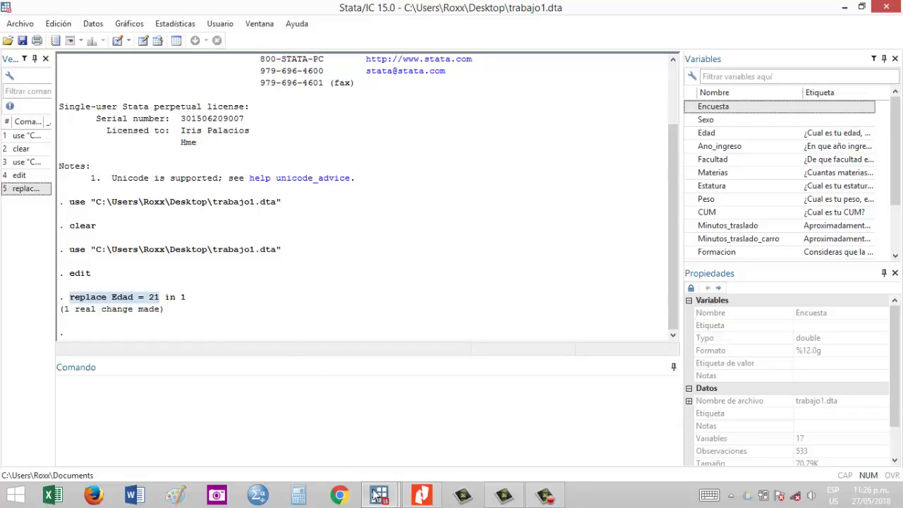
mouse_move(395, 498)
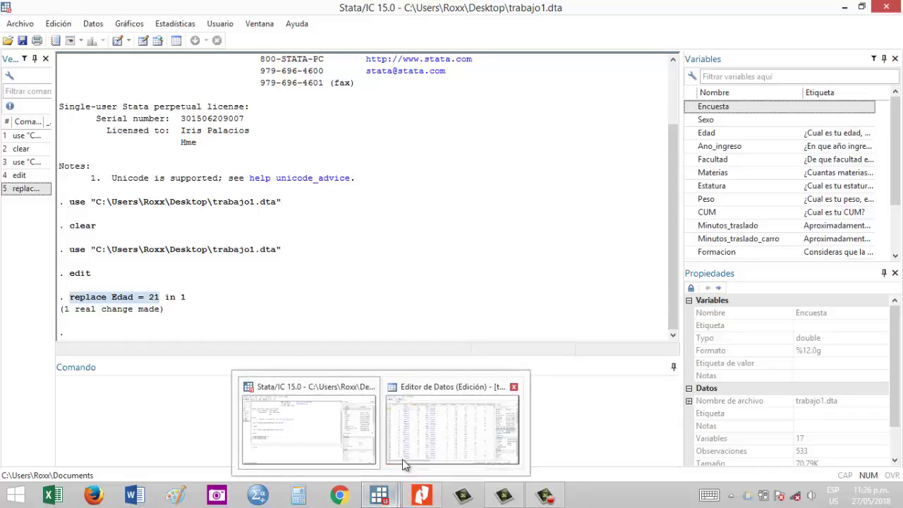
left_click(413, 447)
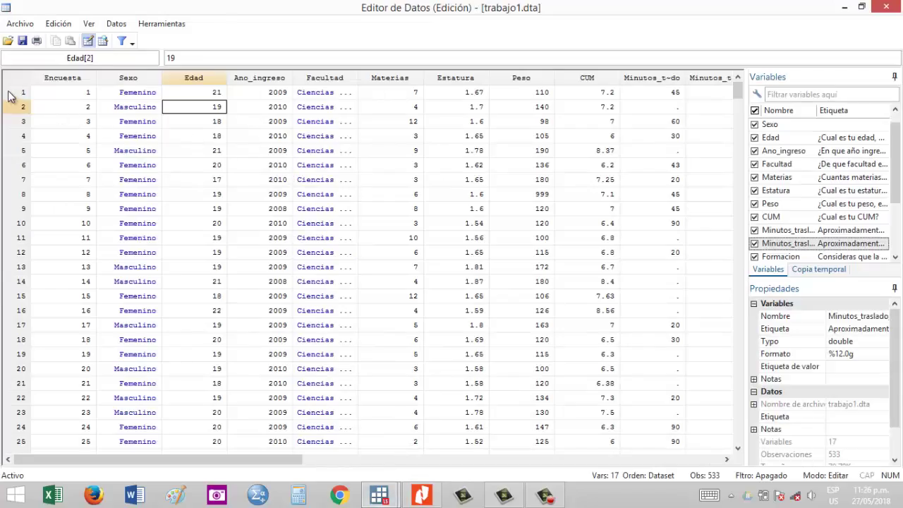
left_click(11, 93)
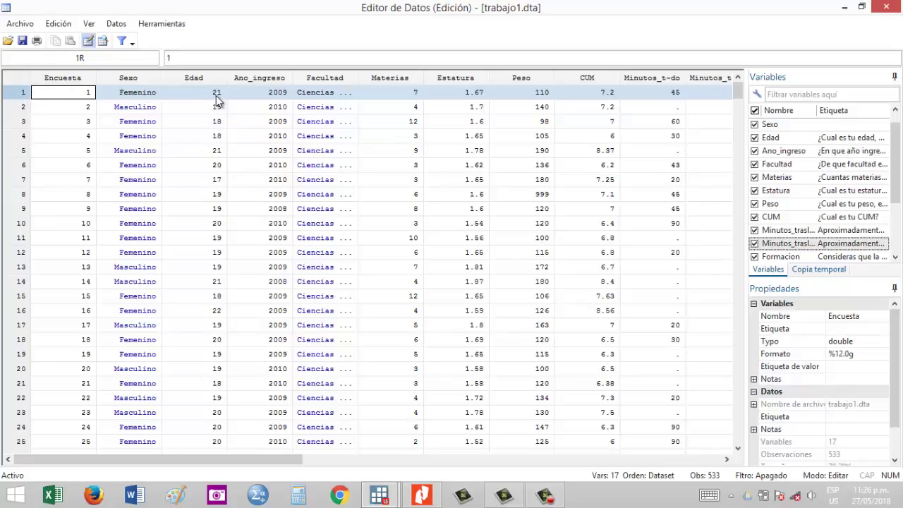
Save the edited dataset under the new name ejercicio.dta with the command save ejercicio.dta
left_click(844, 6)
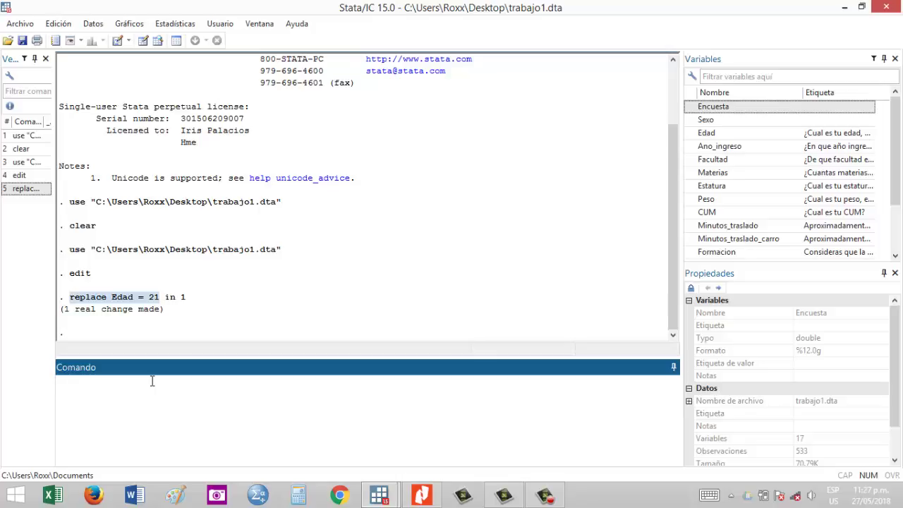
type("ave")
type("ejercicio.dat")
key("BackSpace")
key("BackSpace")
key("Return")
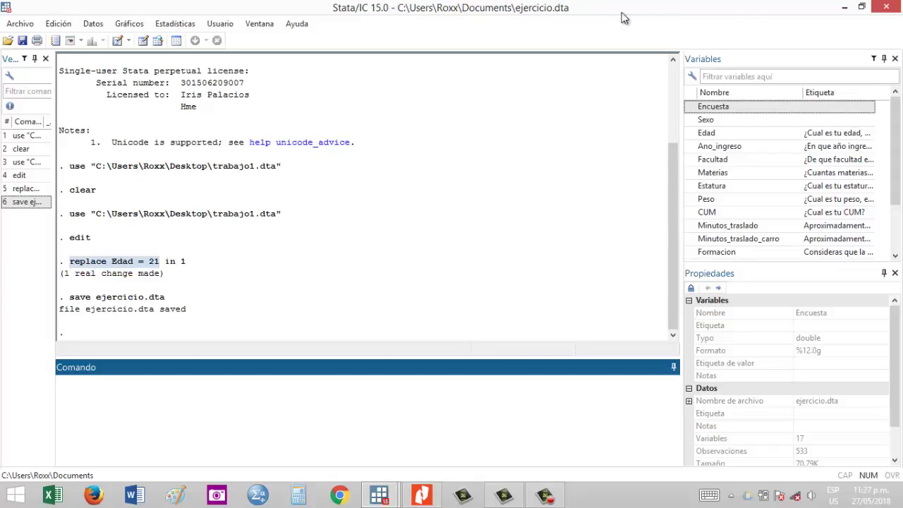
Switch to the desktop and open Este equipo to look for the saved file
left_click(845, 9)
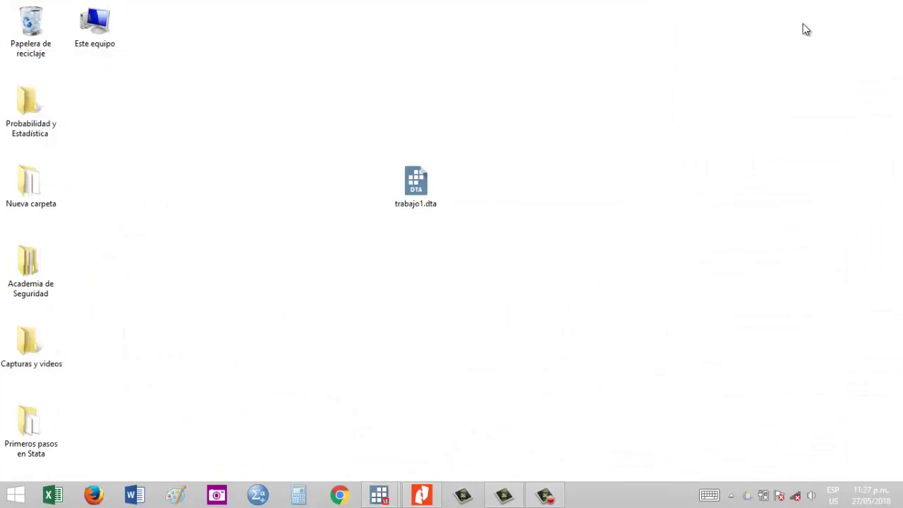
left_click(97, 26)
double_click(98, 26)
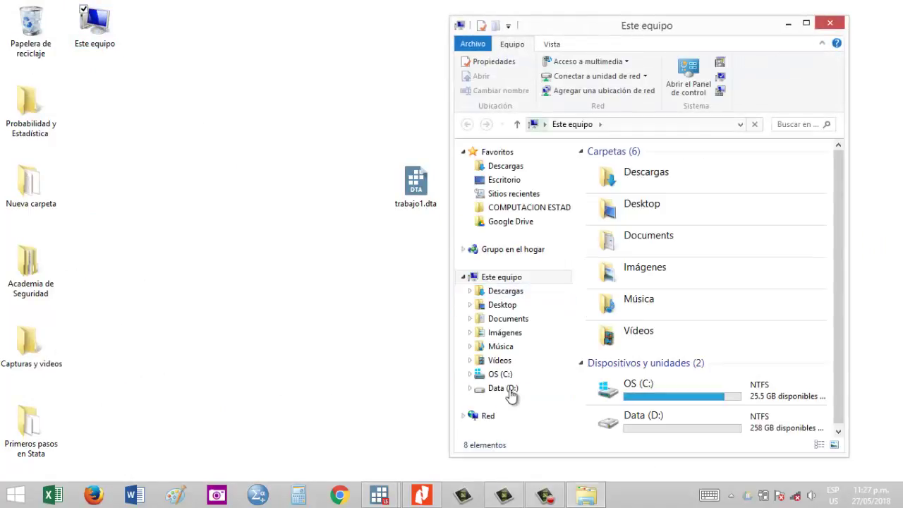
Try to open the Documents and Settings folder on drive OS (C:)
left_click(513, 376)
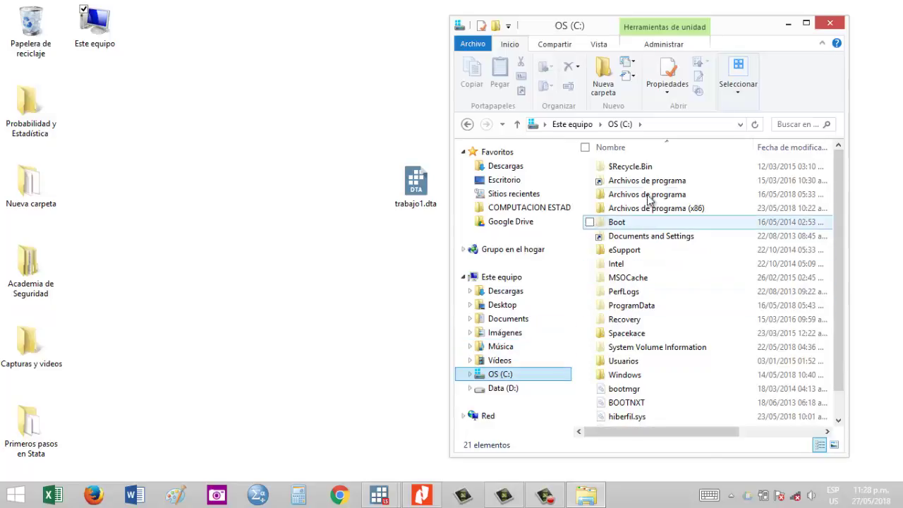
left_click_drag(836, 240, 841, 277)
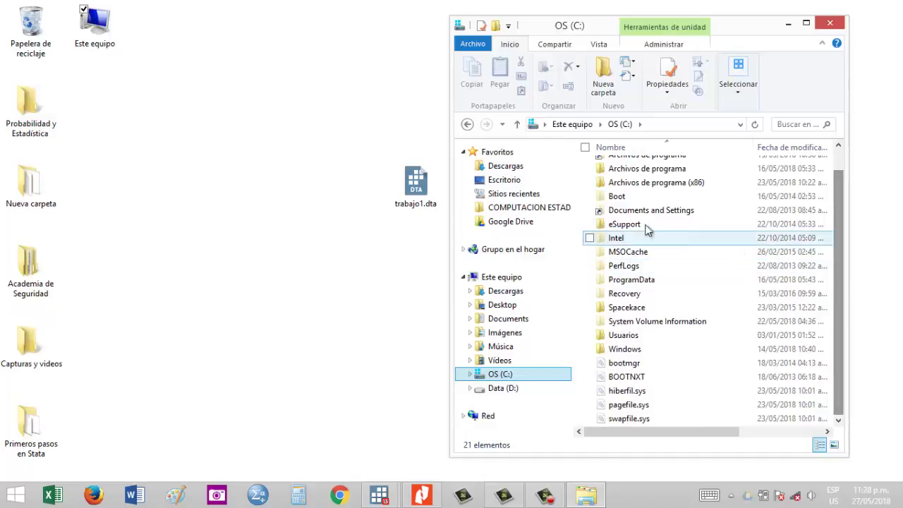
double_click(637, 212)
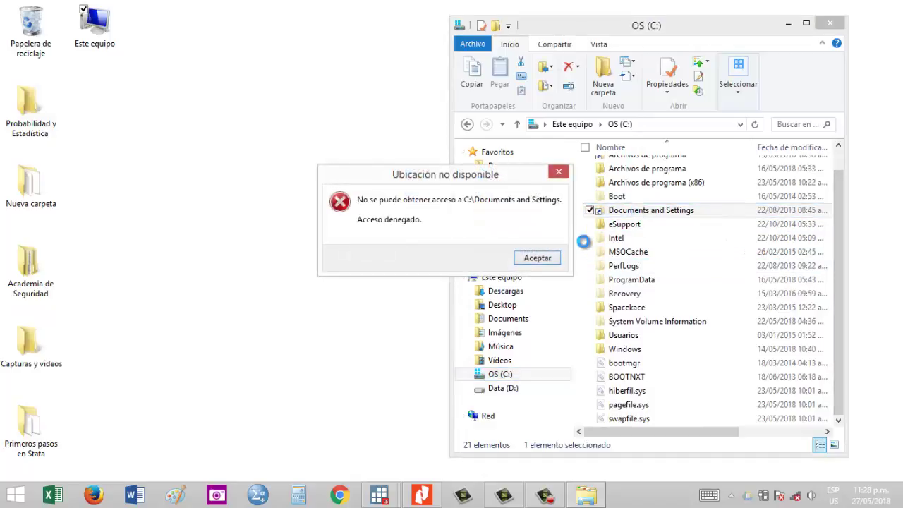
left_click(560, 169)
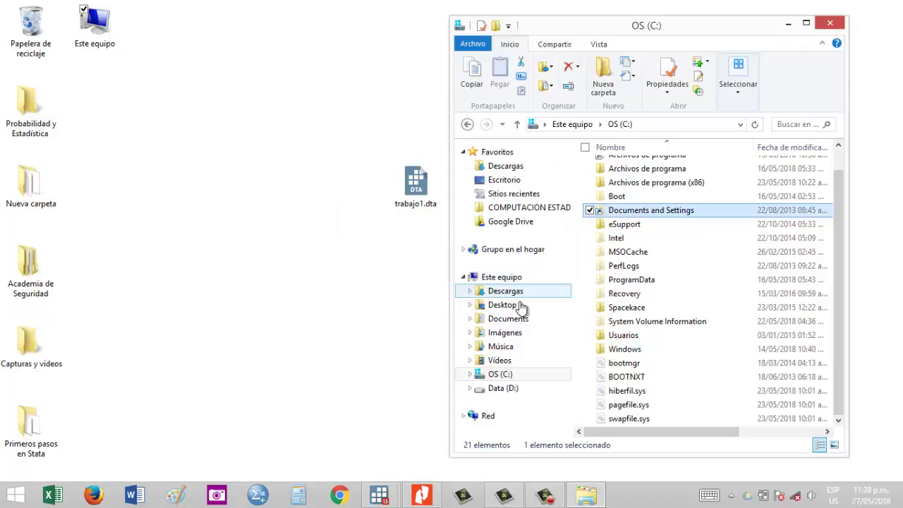
Locate ejercicio.dta in the Documents folder and switch back to the main Stata window
left_click(499, 321)
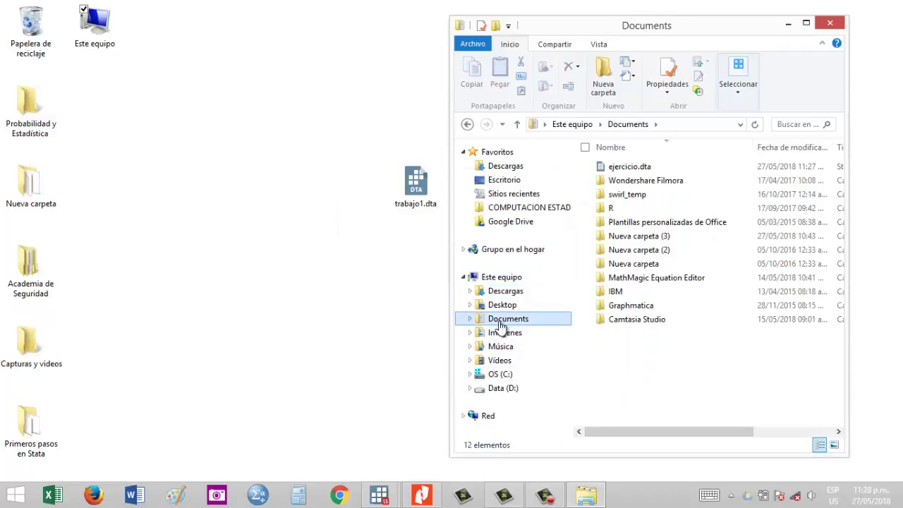
left_click(620, 169)
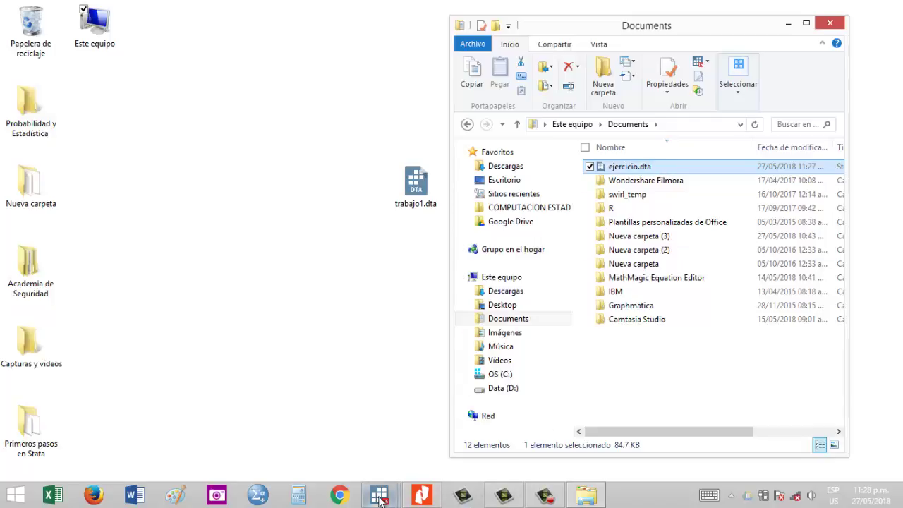
mouse_move(381, 498)
left_click(408, 442)
mouse_move(381, 494)
left_click(379, 468)
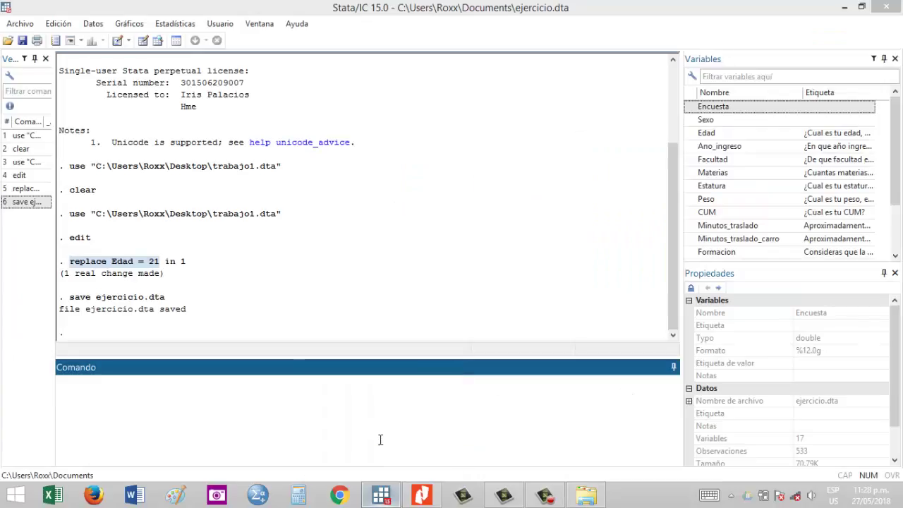
Open ejercicio.dta in the Data Editor for editing and set the Edad value of observation 2 to 18
left_click(146, 397)
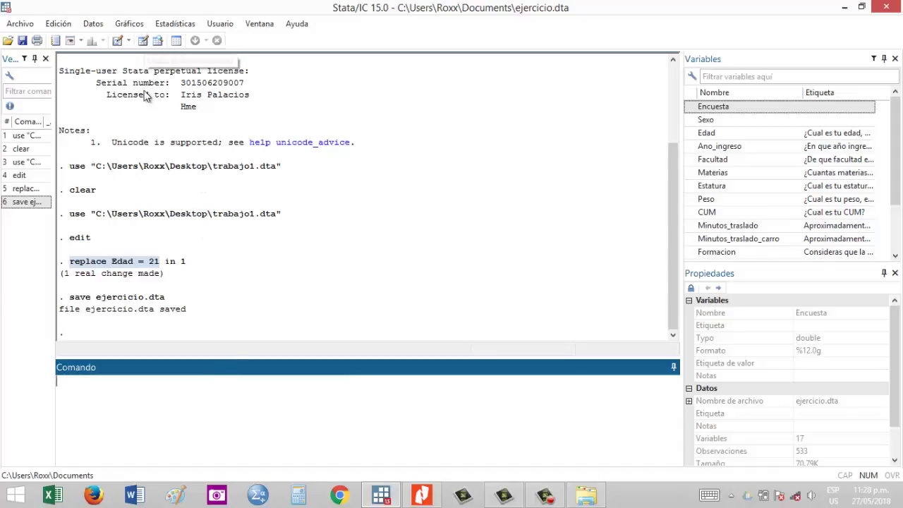
left_click(142, 42)
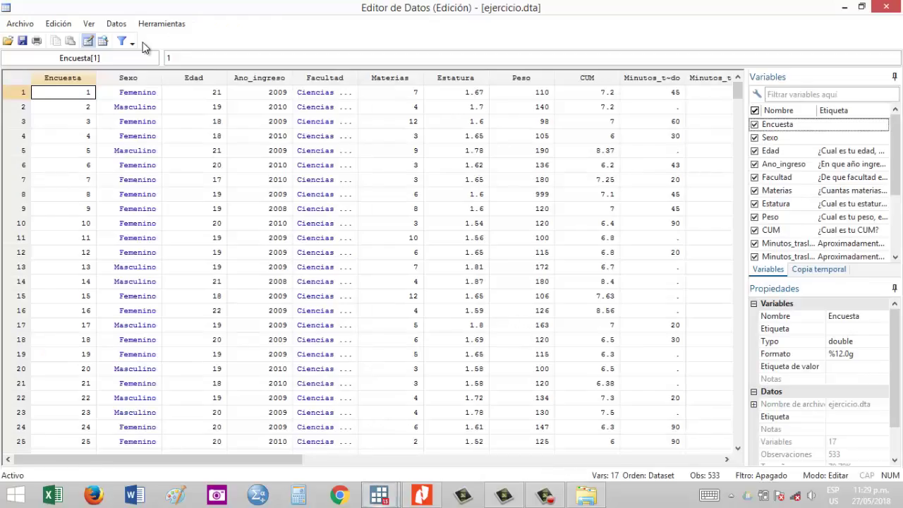
left_click(216, 108)
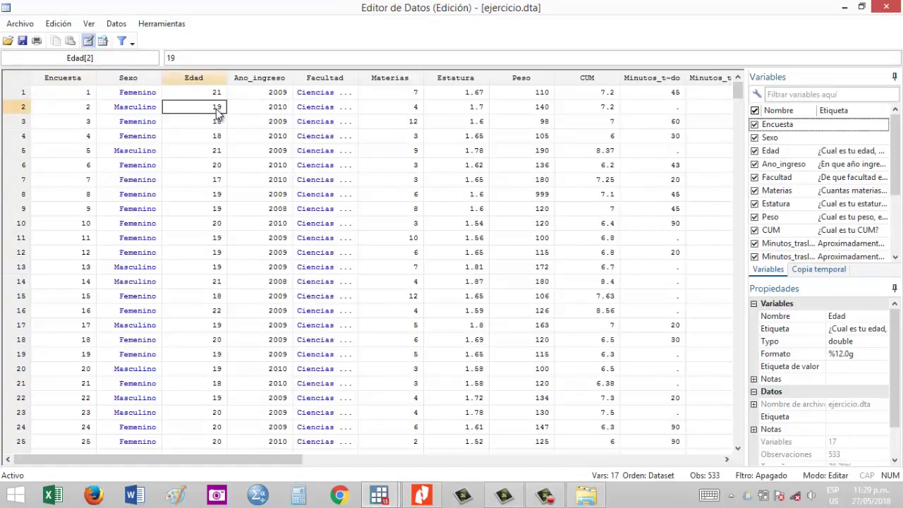
type("18")
key("Return")
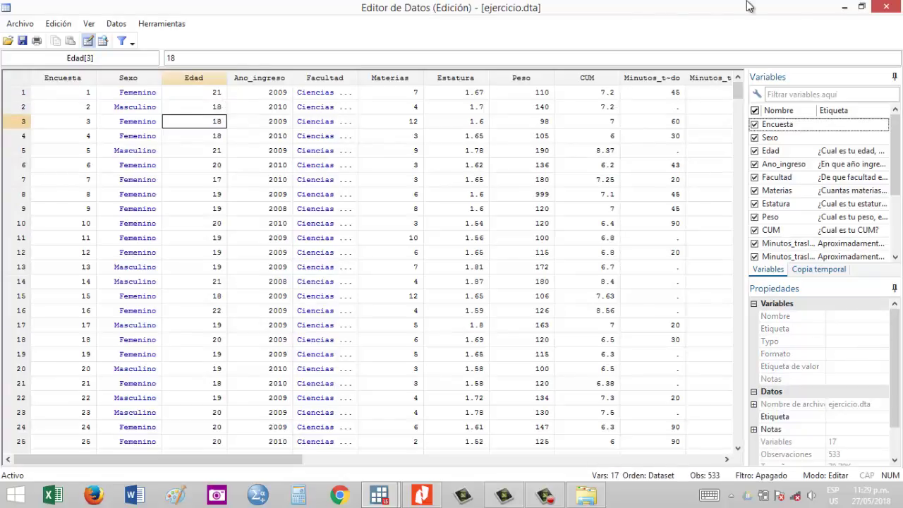
left_click(844, 7)
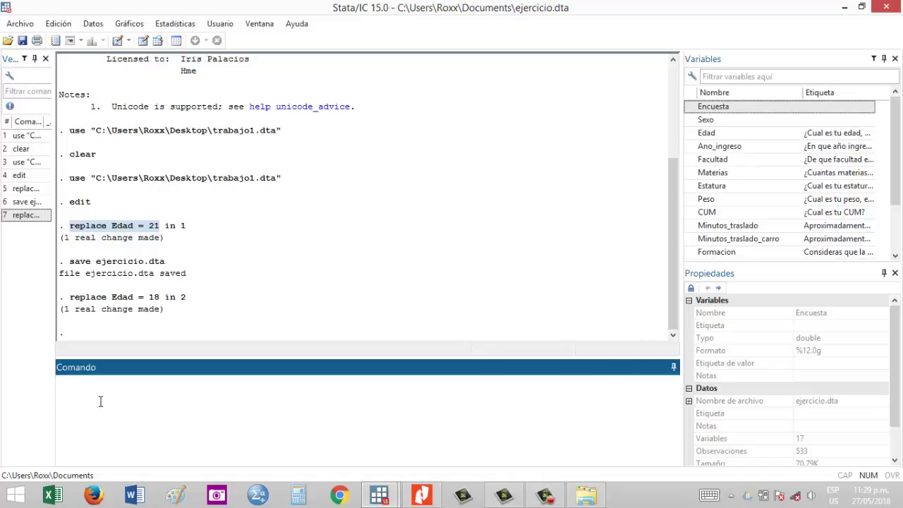
Try to save the changed data with the command save ejercicio.dta
left_click(100, 402)
type("save ejercicio.dta")
key("Return")
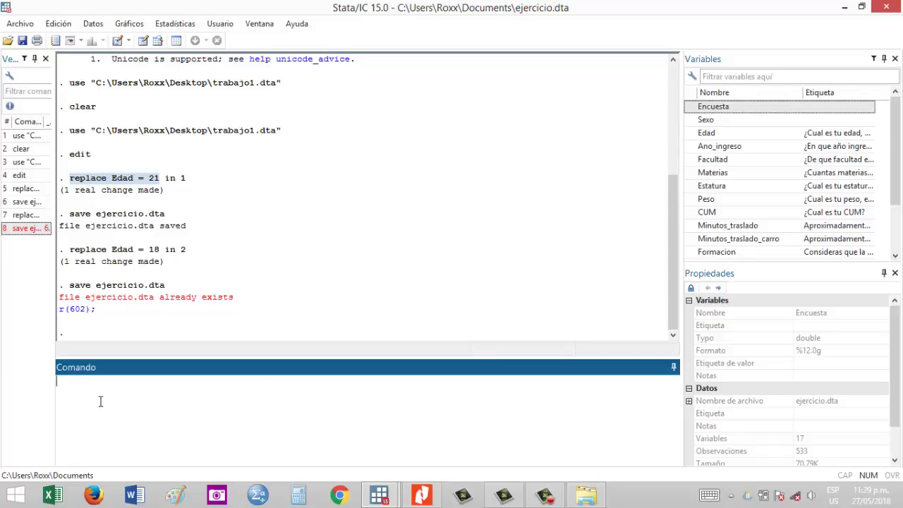
Overwrite the existing dataset file with the command save ejercicio.dta,replace
type("save ejercicio")
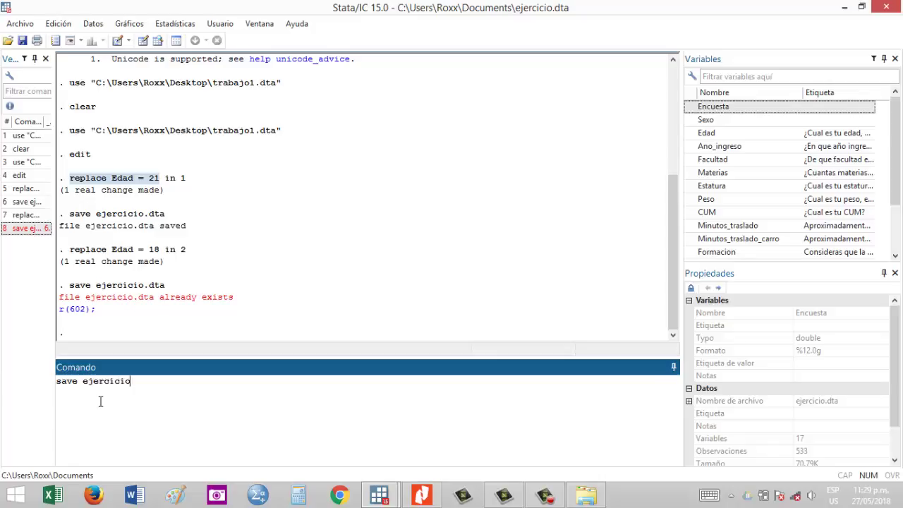
type(".dta,")
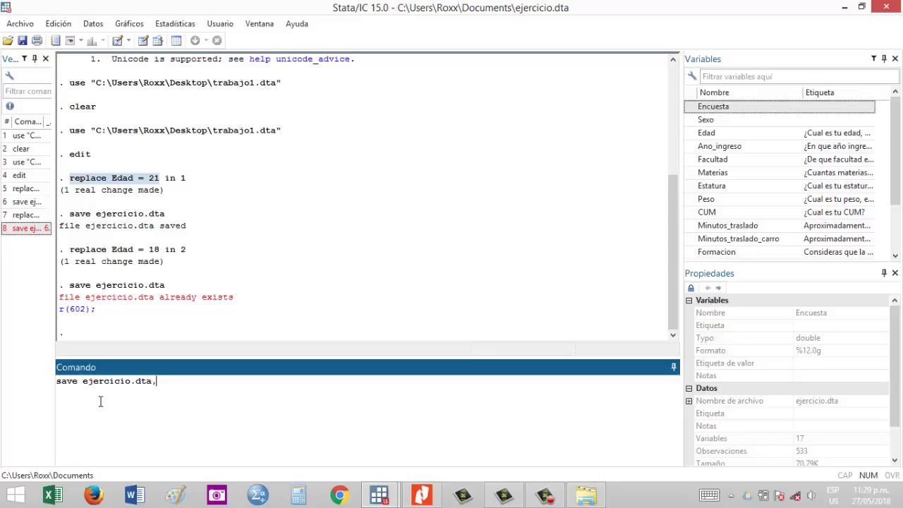
type("replace")
key("Return")
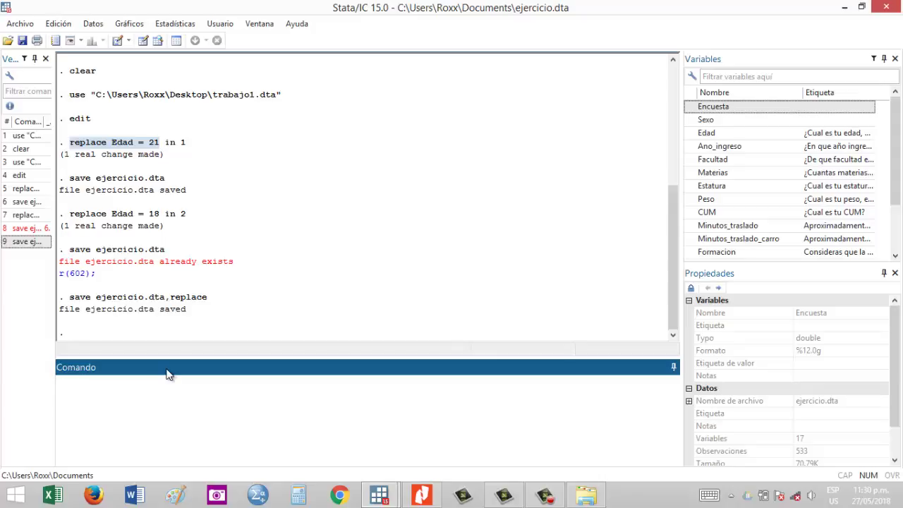
Run describe on the dataset and examine its variable list and number of observations
type("describe")
key("Return")
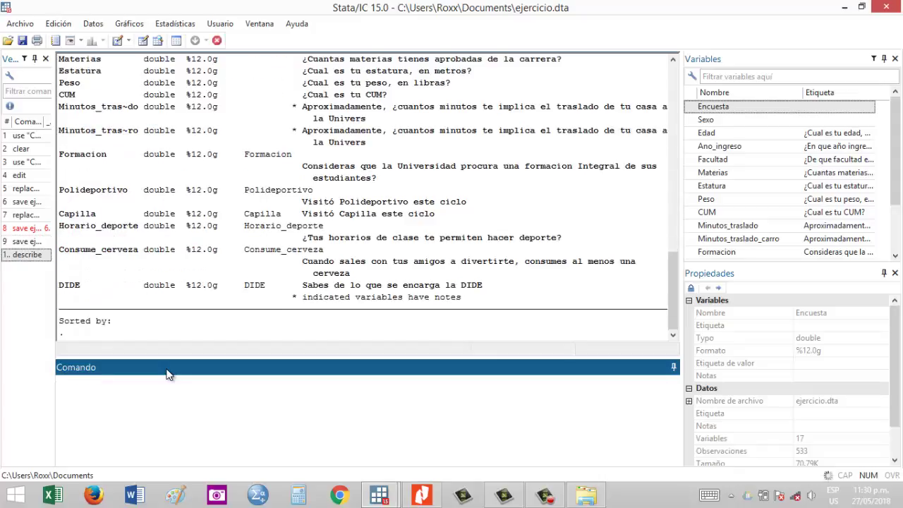
left_click(469, 187)
scroll(469, 187, "up", 4)
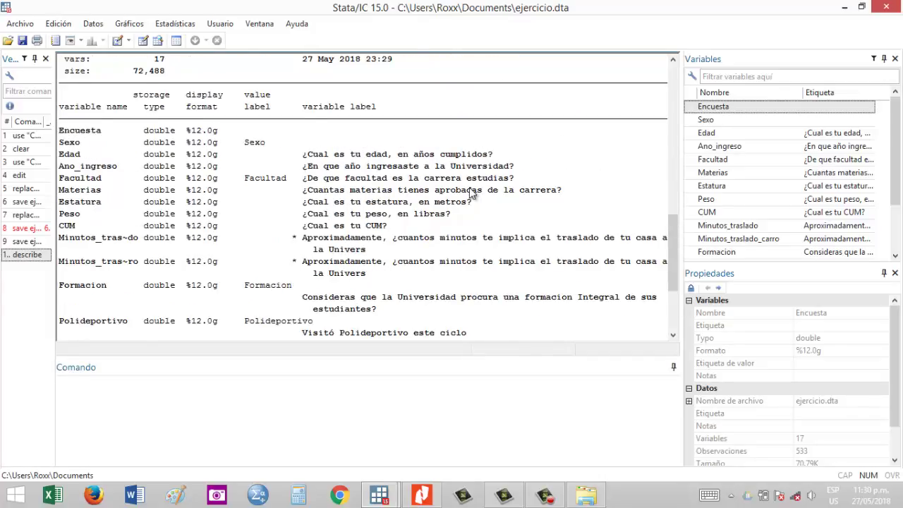
scroll(471, 192, "up", 2)
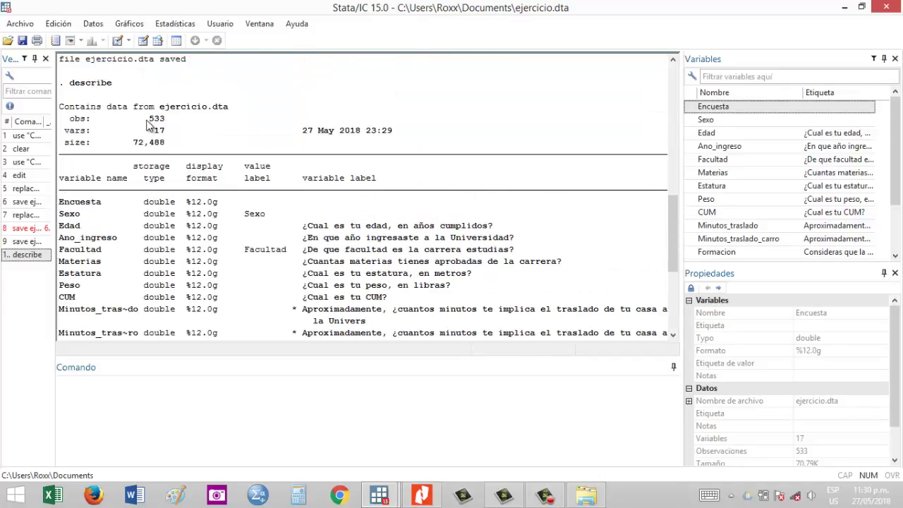
left_click_drag(147, 119, 169, 123)
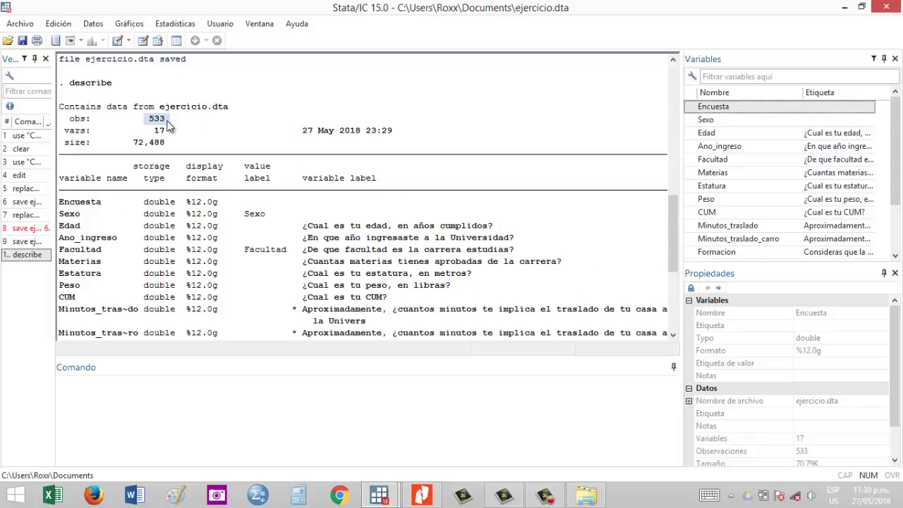
Switch the Data Editor to browse mode and select the Edad cell of observation 1
left_click(158, 41)
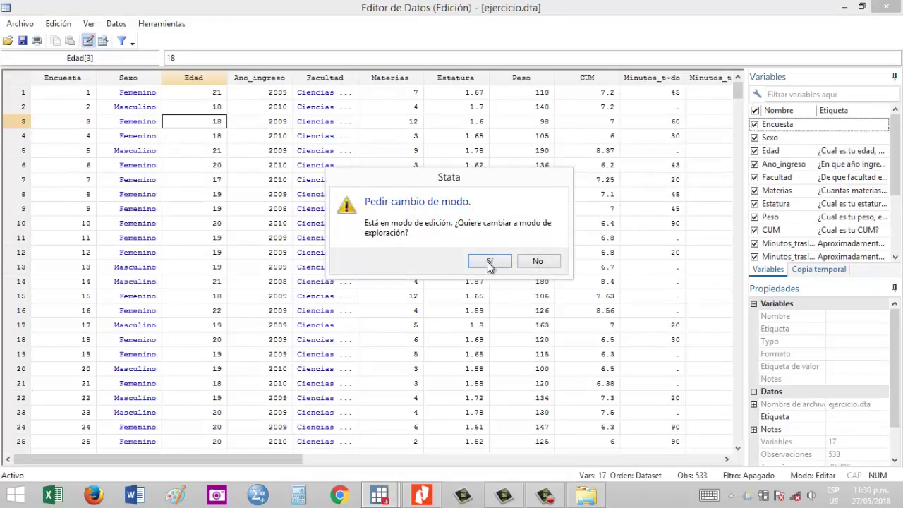
left_click(489, 263)
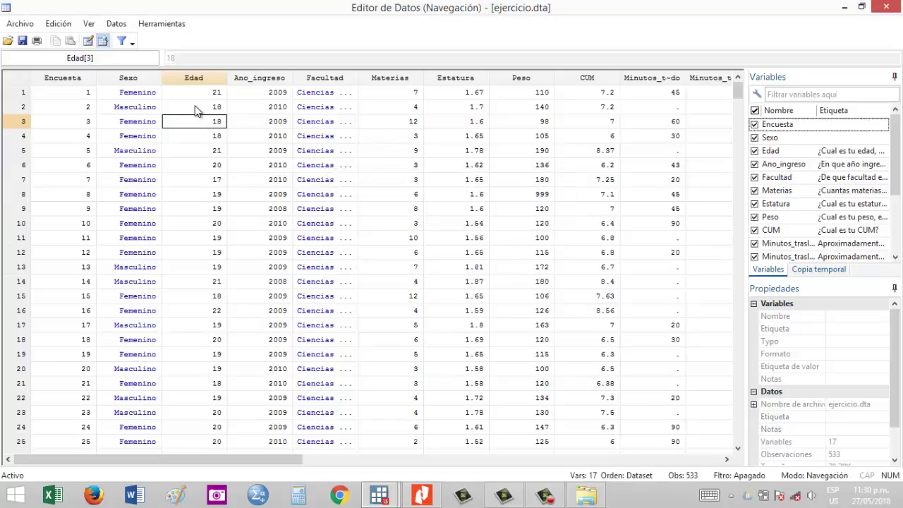
left_click(211, 95)
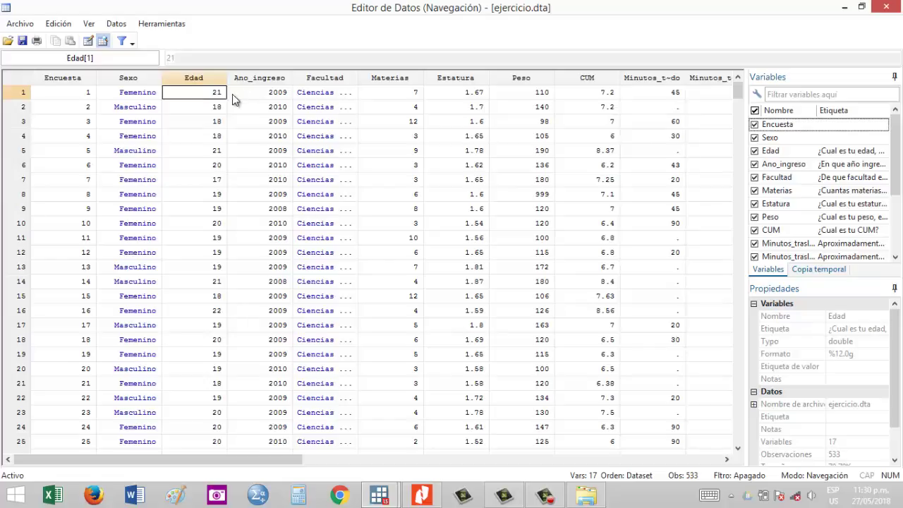
Browse the dataset down to its last observation, select that row, and return to the main Stata window
scroll(392, 239, "down", 16)
scroll(378, 242, "down", 12)
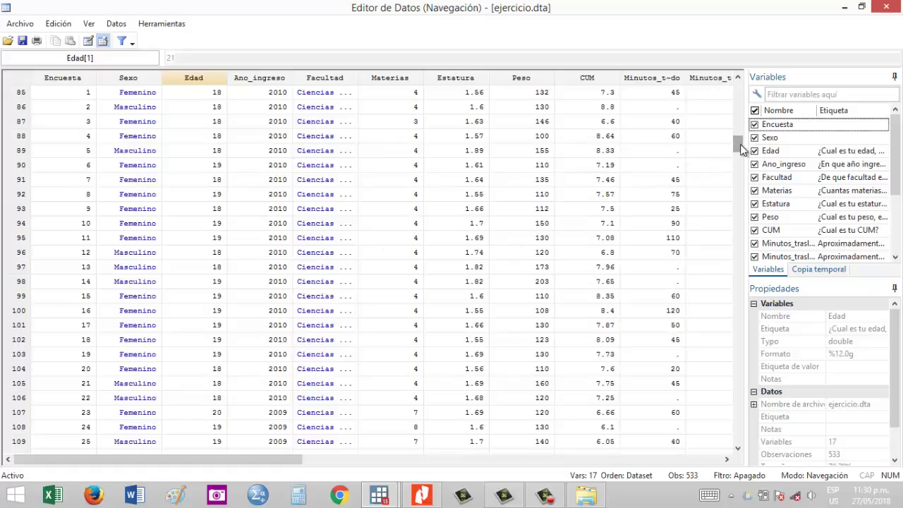
left_click_drag(739, 147, 642, 407)
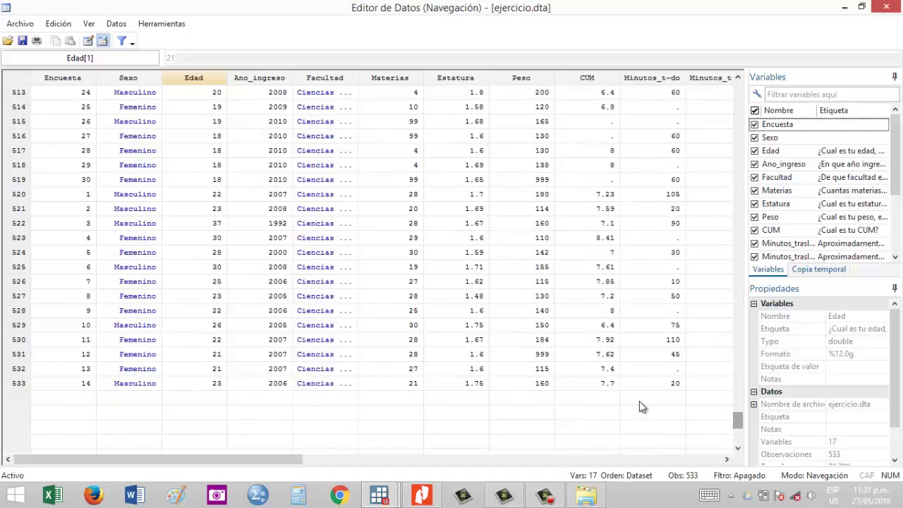
left_click(17, 383)
left_click(840, 8)
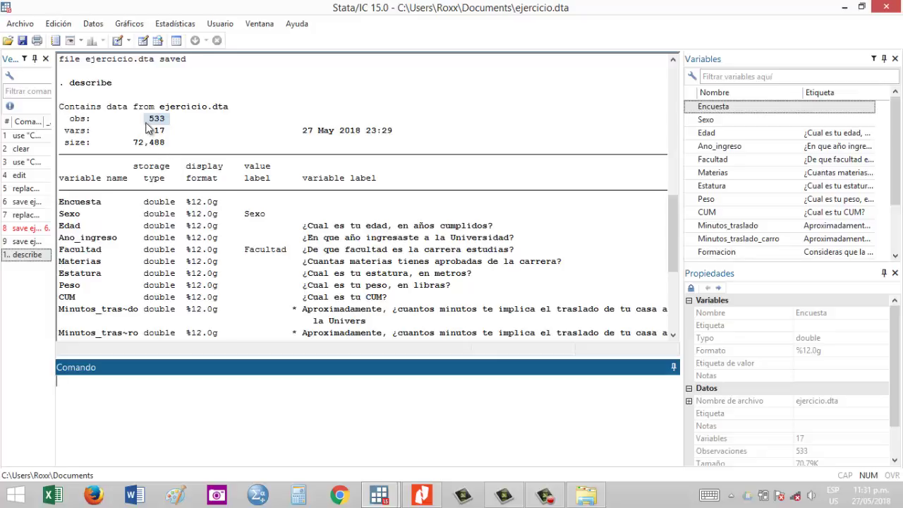
Examine the describe output for the number of variables and the variable list from Encuesta to DIDE
left_click_drag(155, 131, 168, 134)
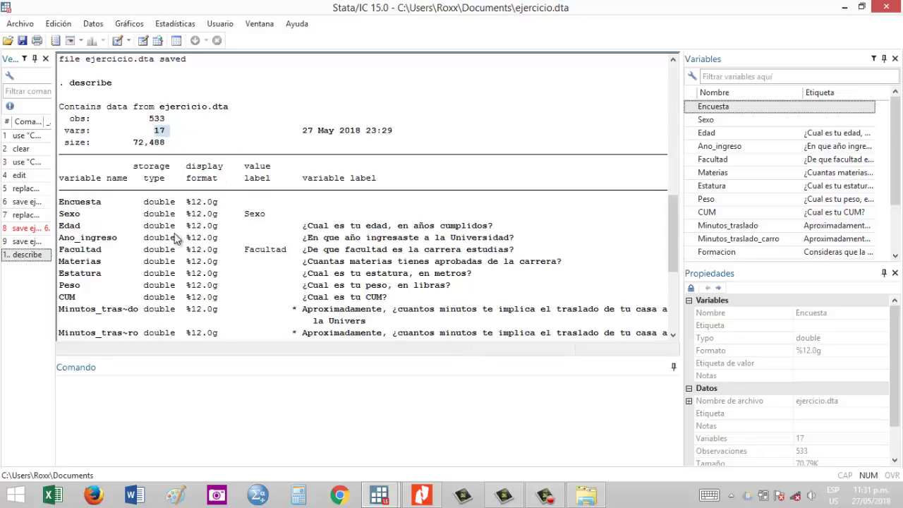
left_click(159, 215)
scroll(159, 212, "down", 2)
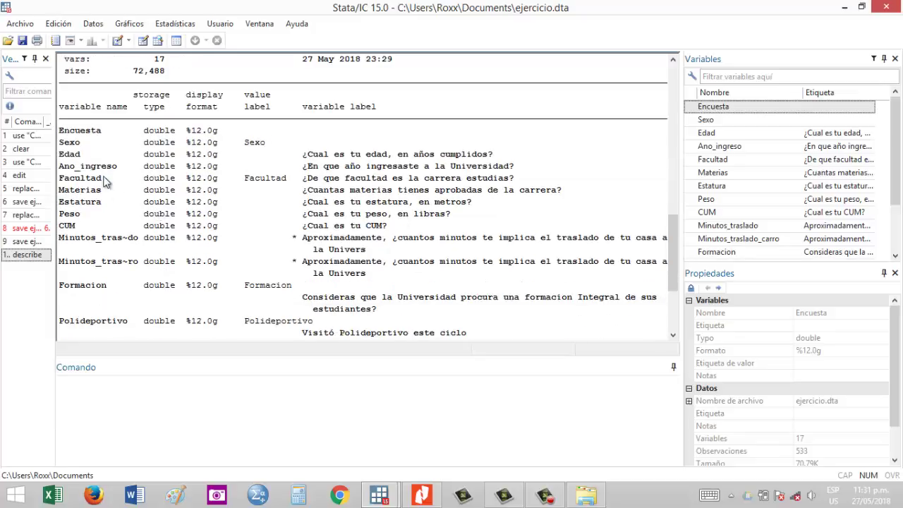
left_click_drag(63, 134, 106, 276)
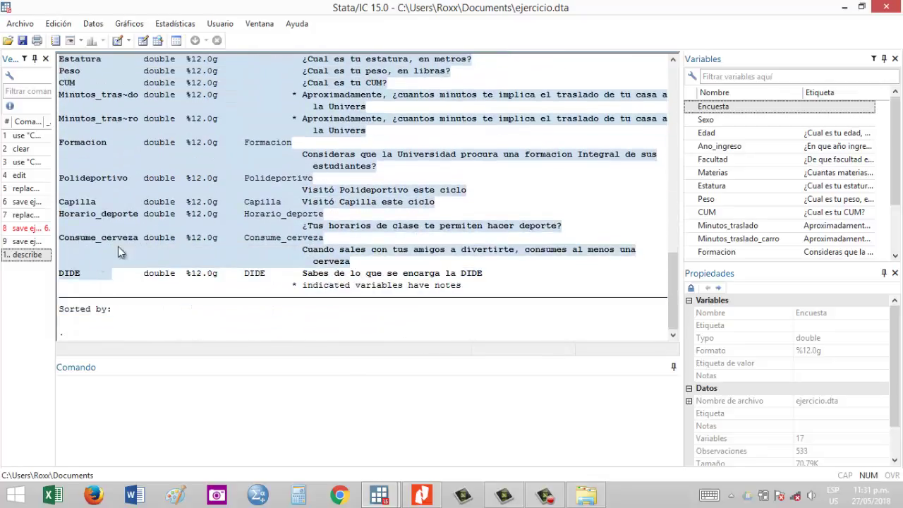
scroll(167, 223, "up", 3)
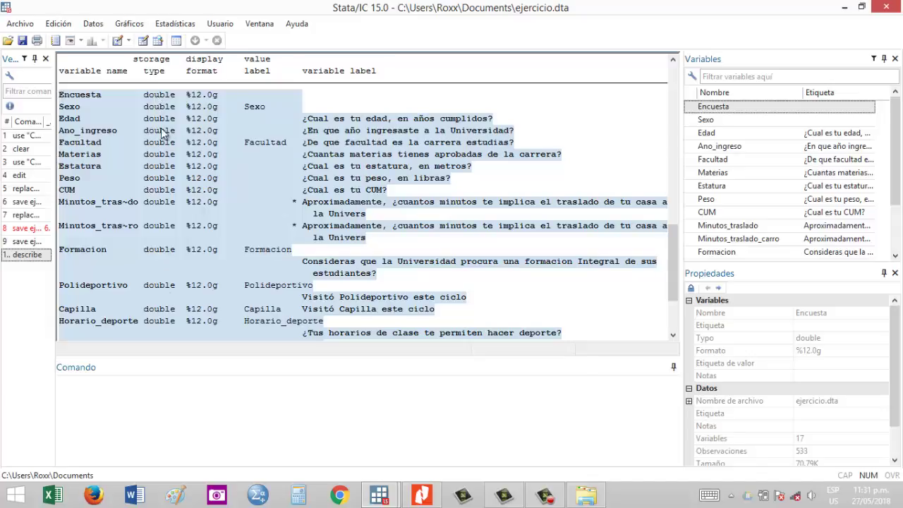
Switch to Primeros pasos en Stata.pdf in Nitro Pro and consult the table of numeric variable storage types
left_click(423, 497)
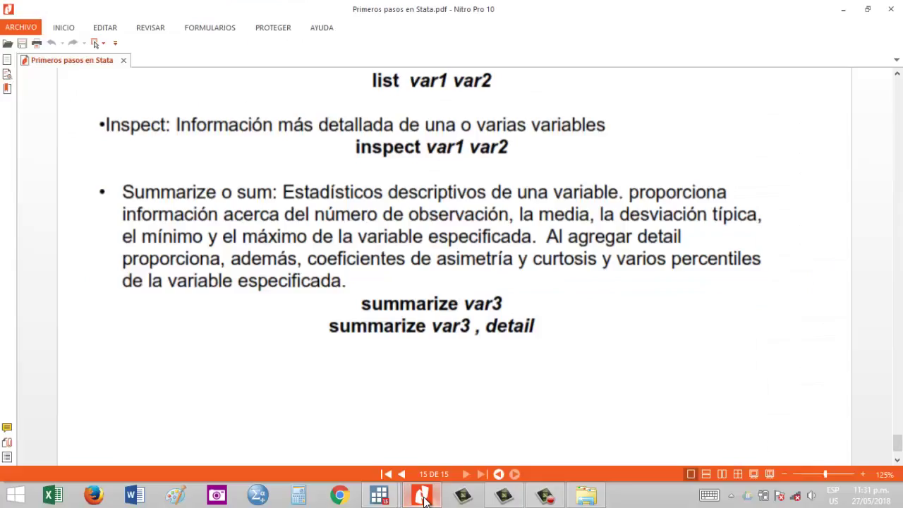
scroll(403, 283, "up", 3)
scroll(393, 254, "down", 5)
scroll(394, 254, "up", 6)
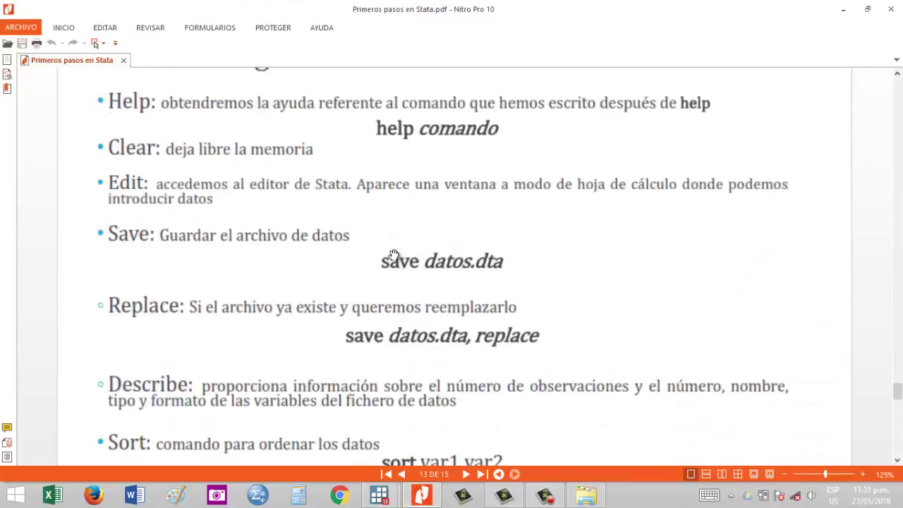
scroll(394, 254, "up", 4)
scroll(394, 256, "up", 6)
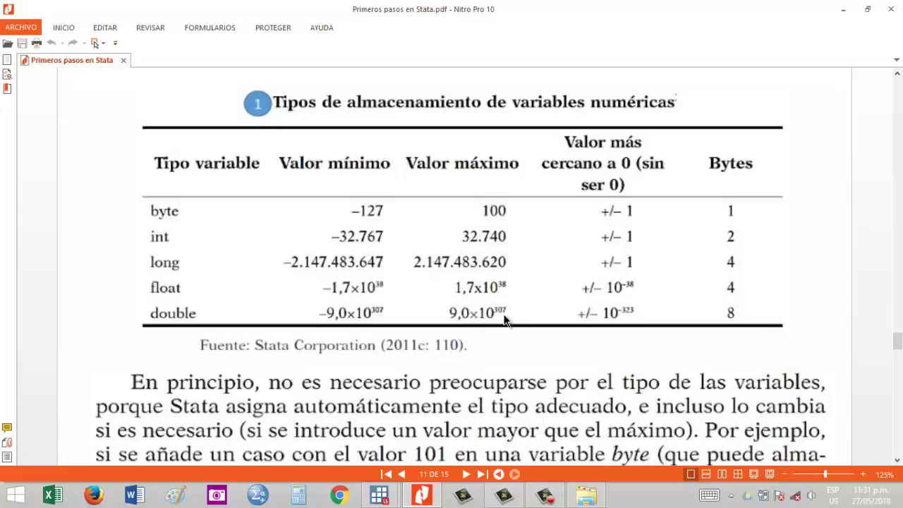
left_click(842, 10)
Review the value labels and variable labels in the describe output, highlighting the variable label of Edad
left_click(187, 300)
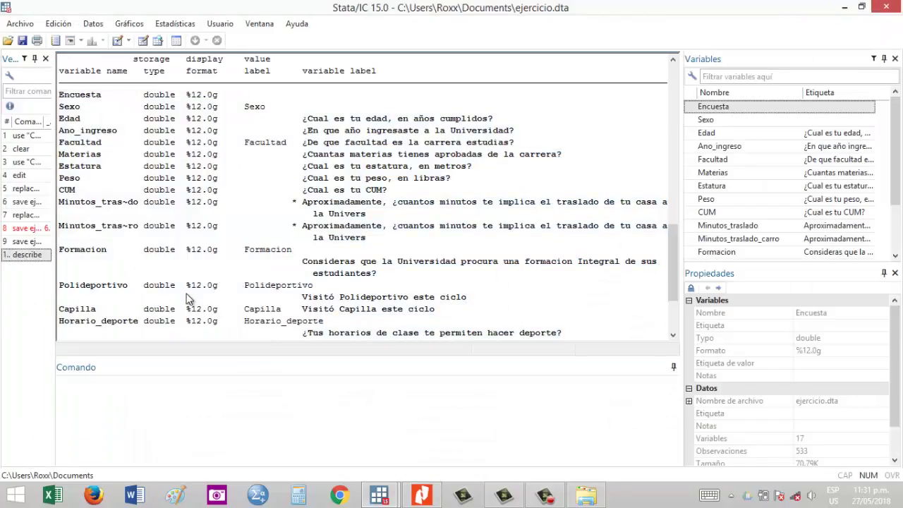
scroll(201, 309, "down", 1)
scroll(200, 309, "up", 1)
scroll(299, 158, "down", 2)
scroll(299, 158, "down", 1)
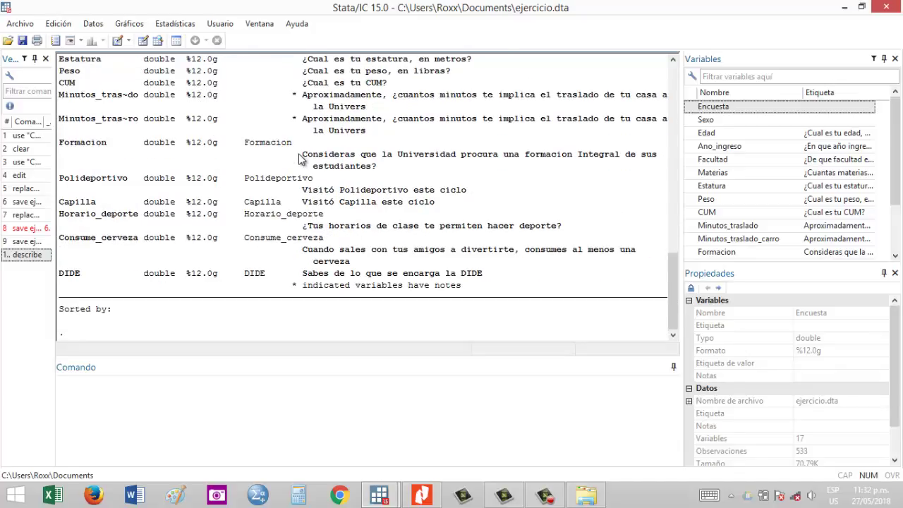
scroll(299, 158, "up", 4)
scroll(299, 158, "down", 1)
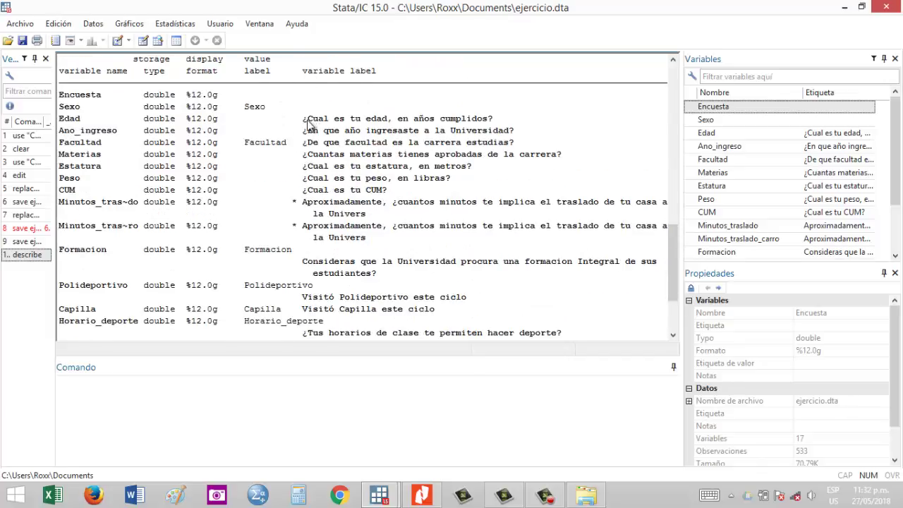
left_click_drag(304, 120, 499, 116)
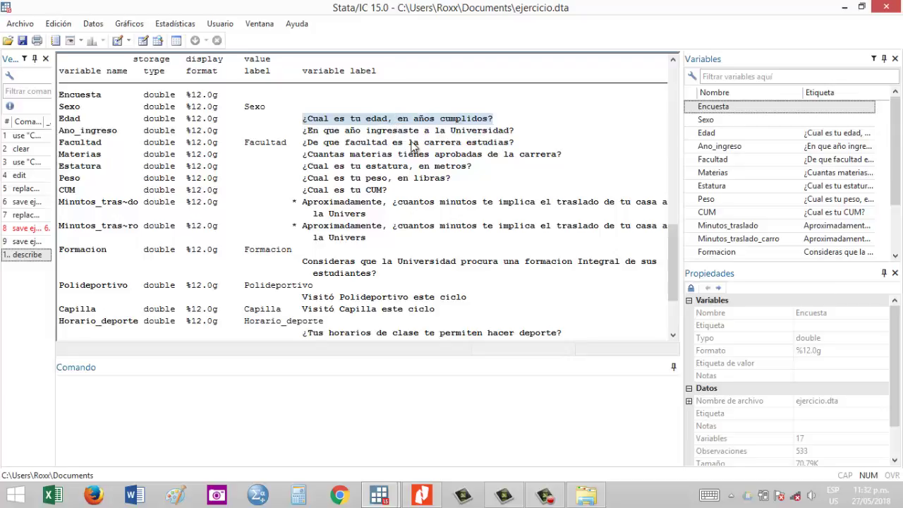
Highlight the Sorted by line at the end of the describe output and recheck the variable list
scroll(186, 130, "down", 3)
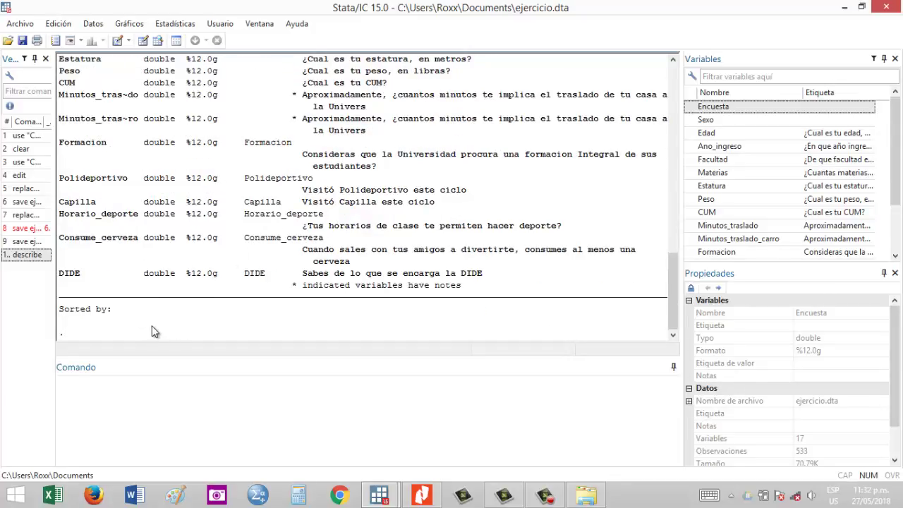
left_click_drag(115, 314, 58, 310)
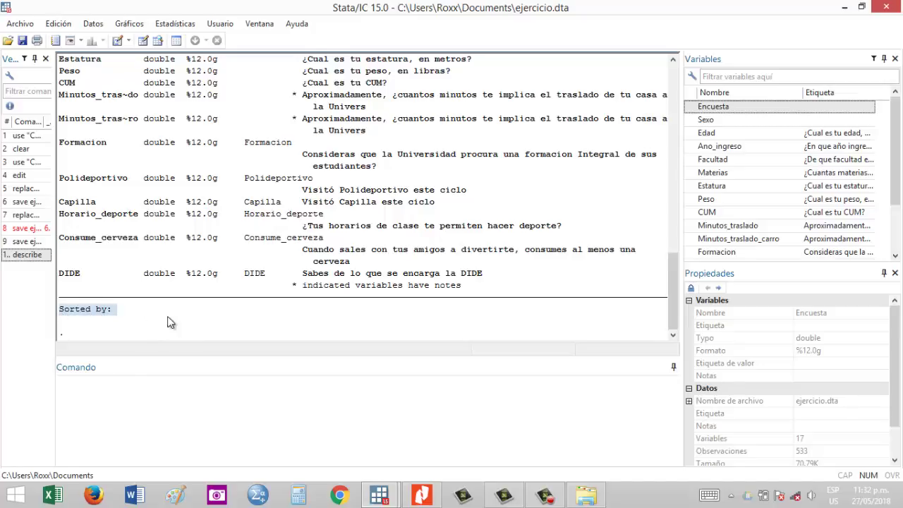
scroll(211, 292, "up", 3)
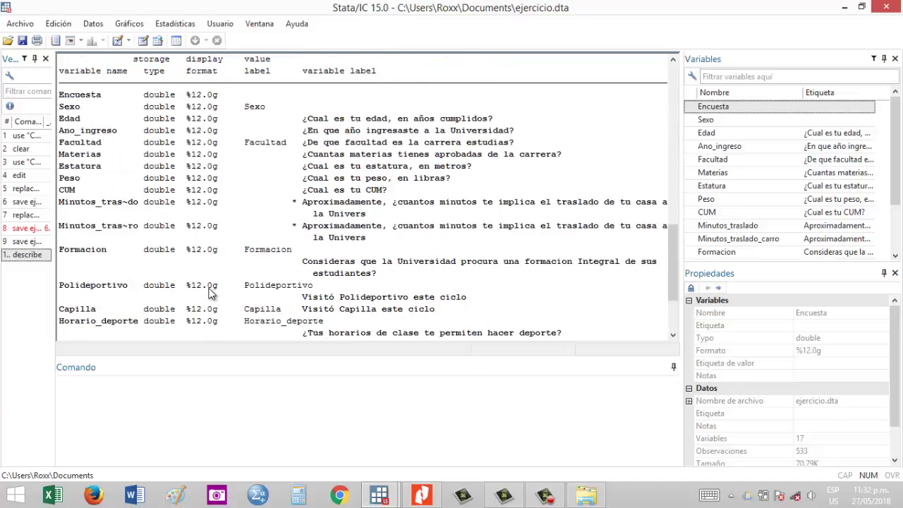
scroll(204, 283, "down", 3)
Sort the dataset by sex with the command sort Sexo
left_click(154, 384)
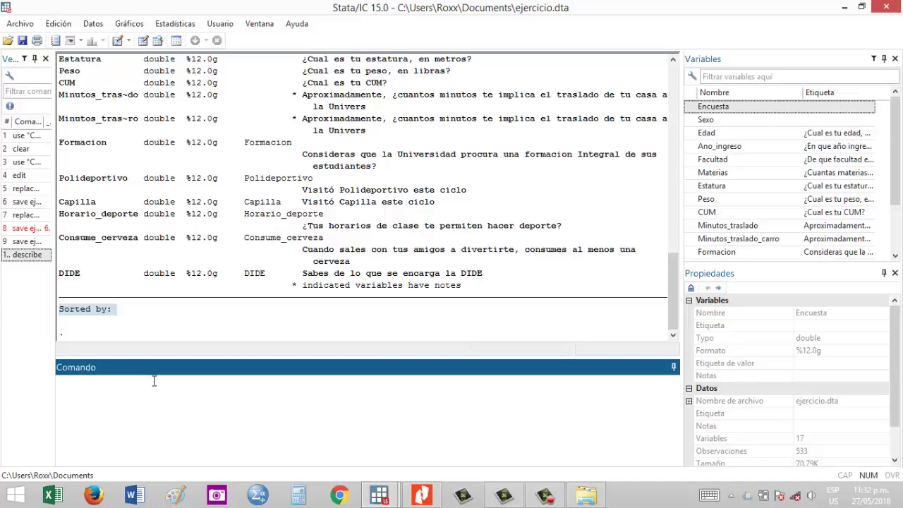
type("sort")
type(" S")
type("xo")
key("Return")
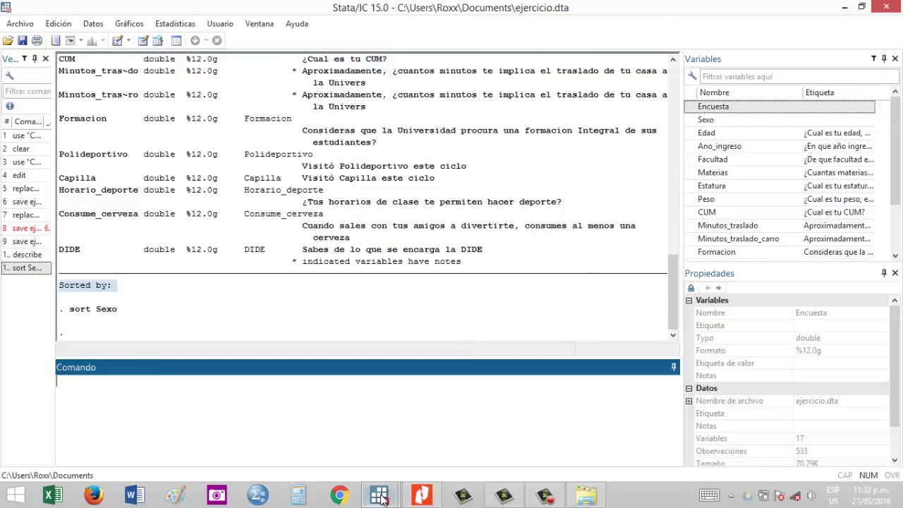
Open the Data Editor and examine the Sexo column from first to last observation to check the sort order
mouse_move(381, 498)
left_click(445, 432)
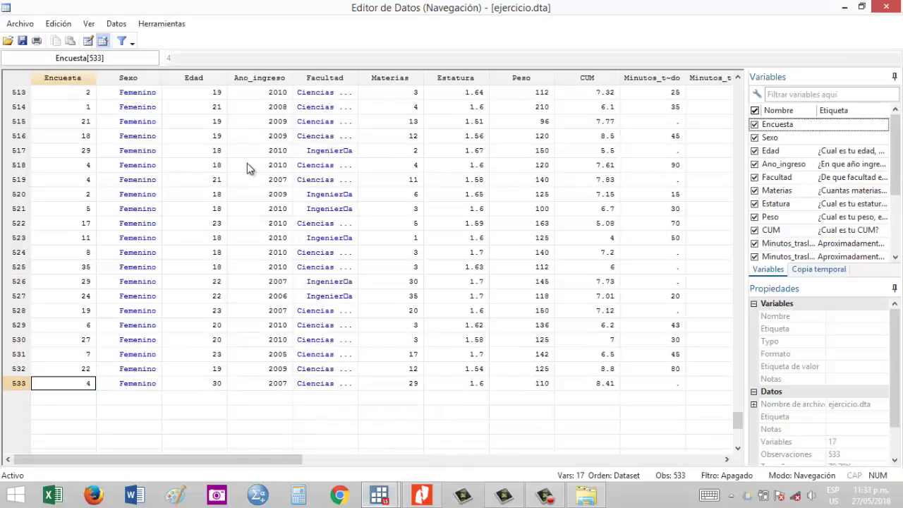
scroll(247, 163, "up", 20)
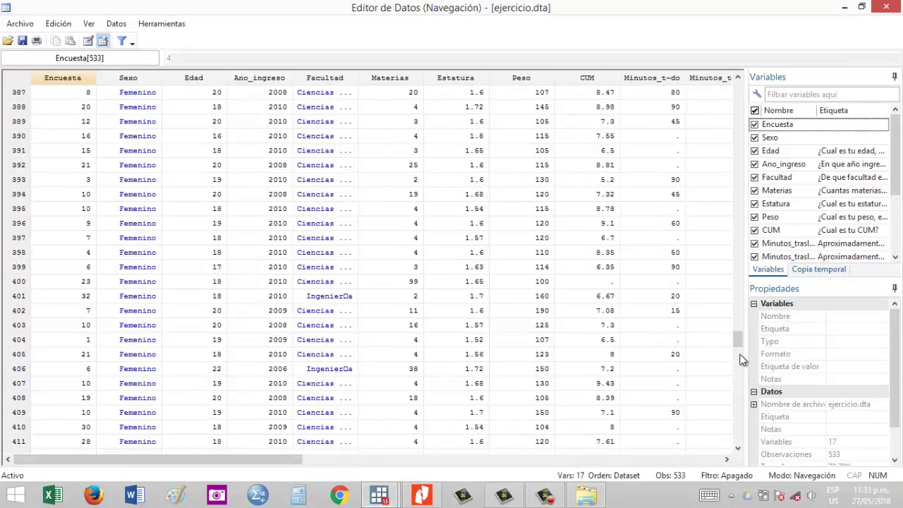
left_click_drag(741, 343, 742, 79)
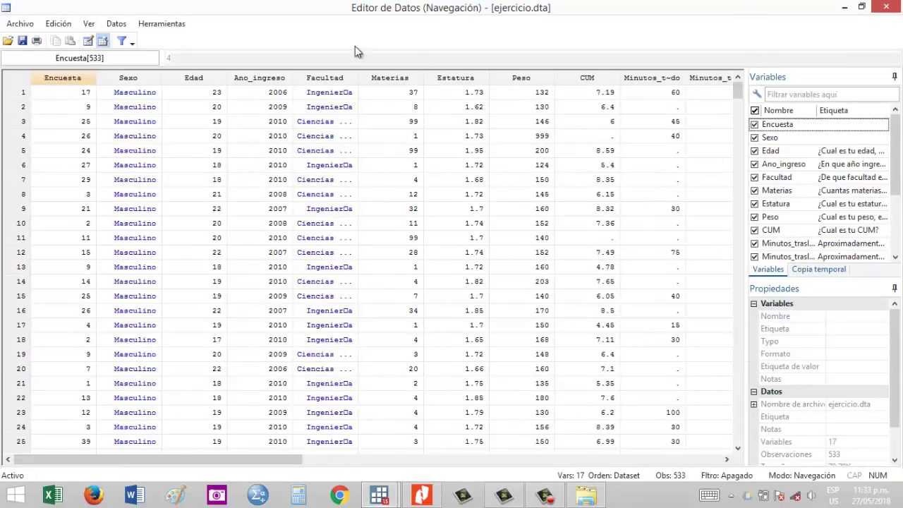
left_click(138, 79)
scroll(111, 308, "down", 16)
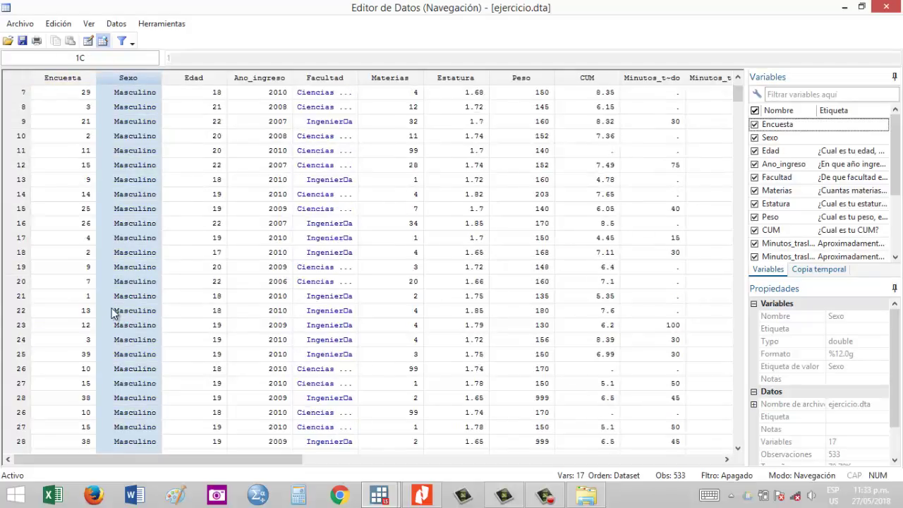
scroll(85, 219, "down", 20)
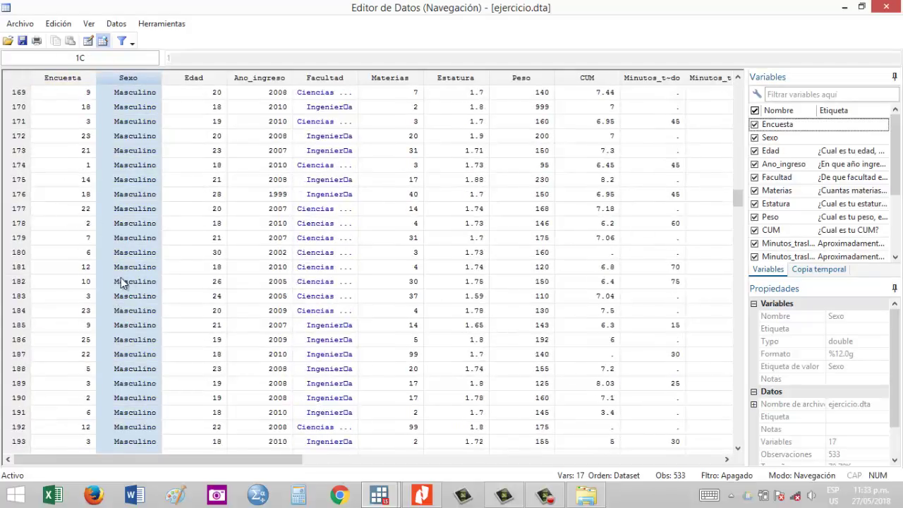
scroll(118, 272, "down", 20)
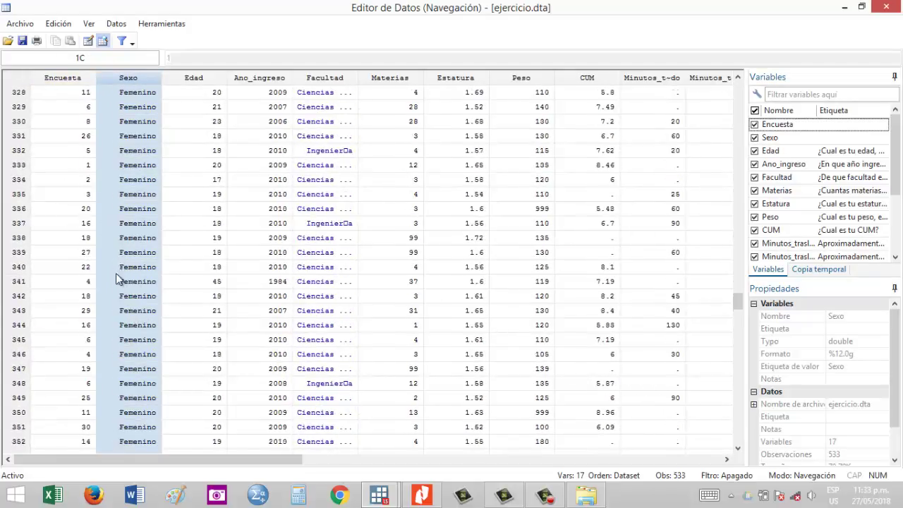
scroll(118, 289, "down", 20)
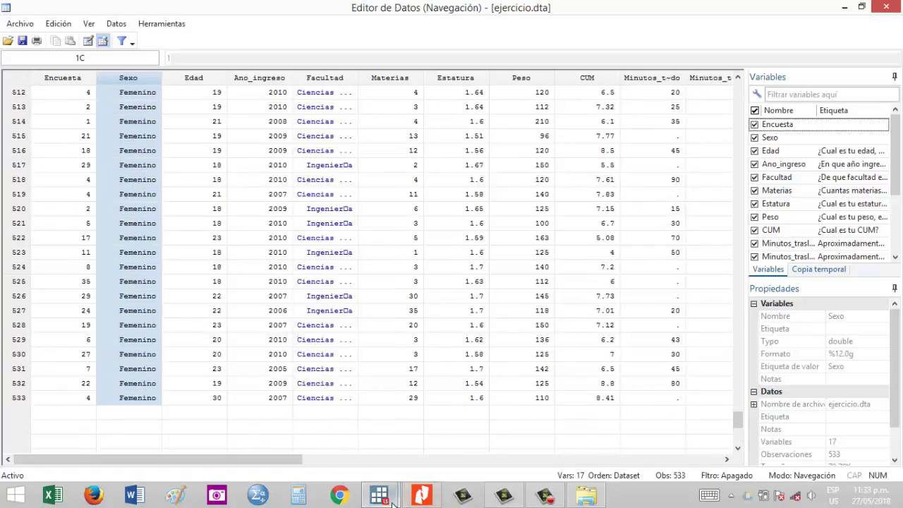
Return to the main Stata window and sort the dataset by sex and age with the command sort Sexo Edad
mouse_move(386, 499)
left_click(321, 433)
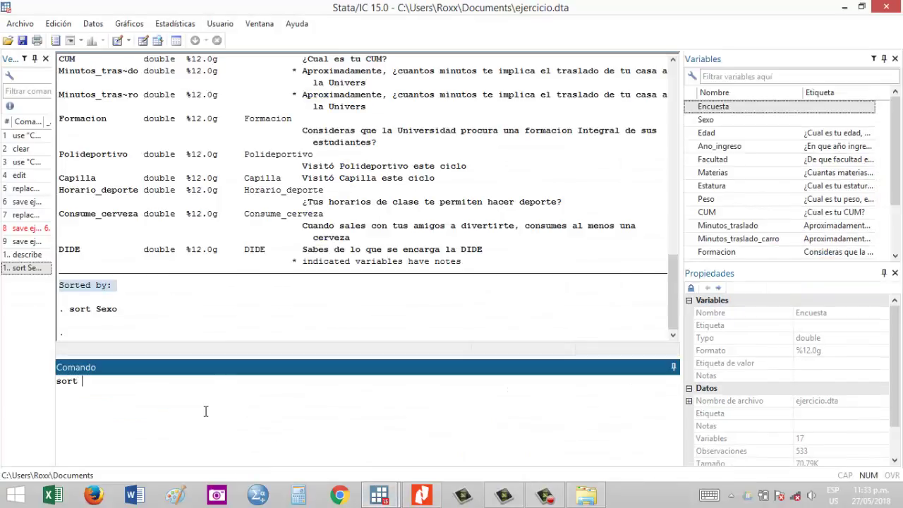
type("SCexo")
key("BackSpace")
key("BackSpace")
type("Edad")
key("Return")
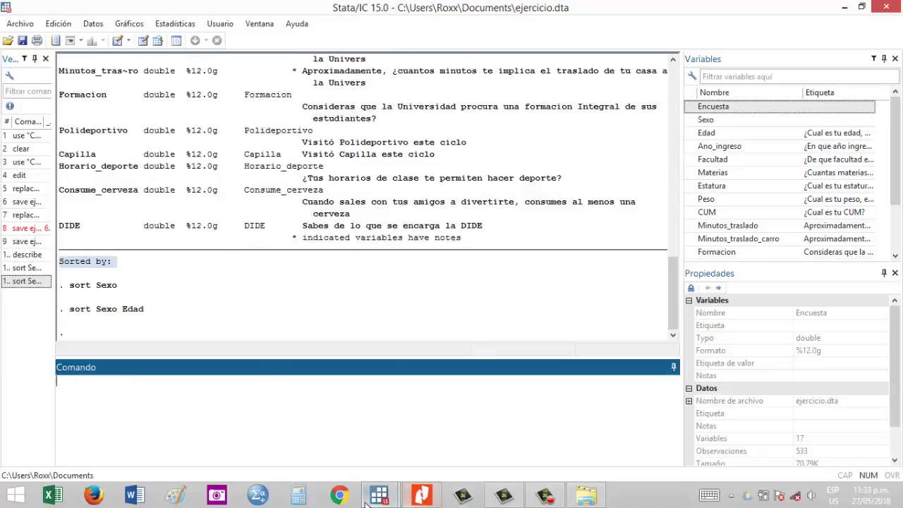
Examine the Sexo and Edad columns in the Data Editor through the last observation to check the two-variable sort order
mouse_move(388, 496)
left_click(431, 447)
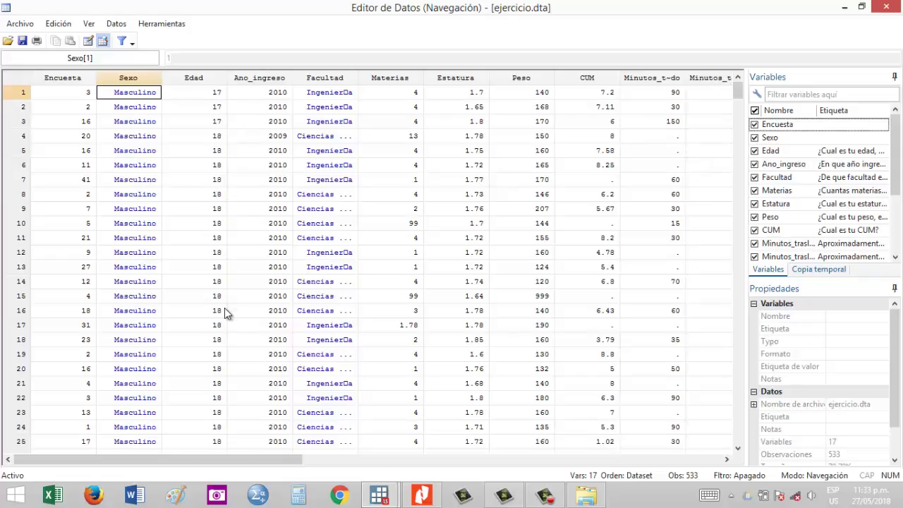
scroll(213, 323, "down", 4)
scroll(203, 308, "down", 20)
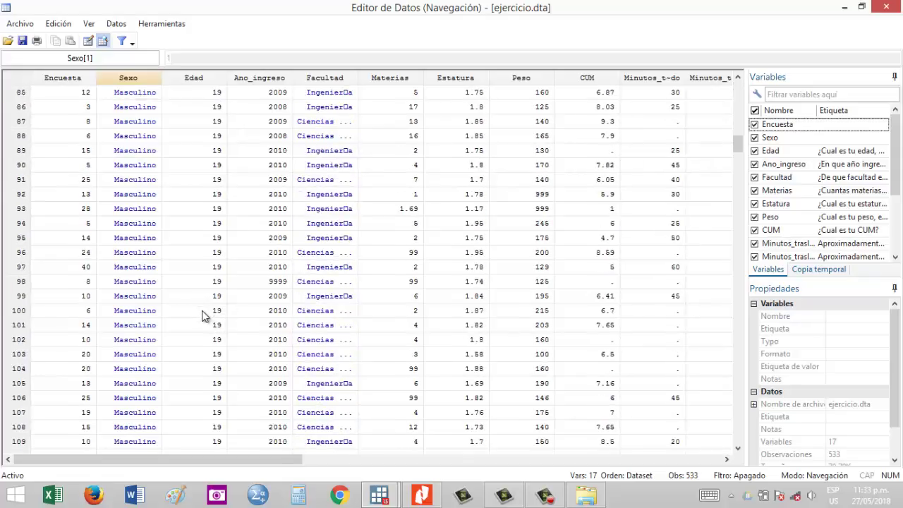
scroll(201, 308, "down", 20)
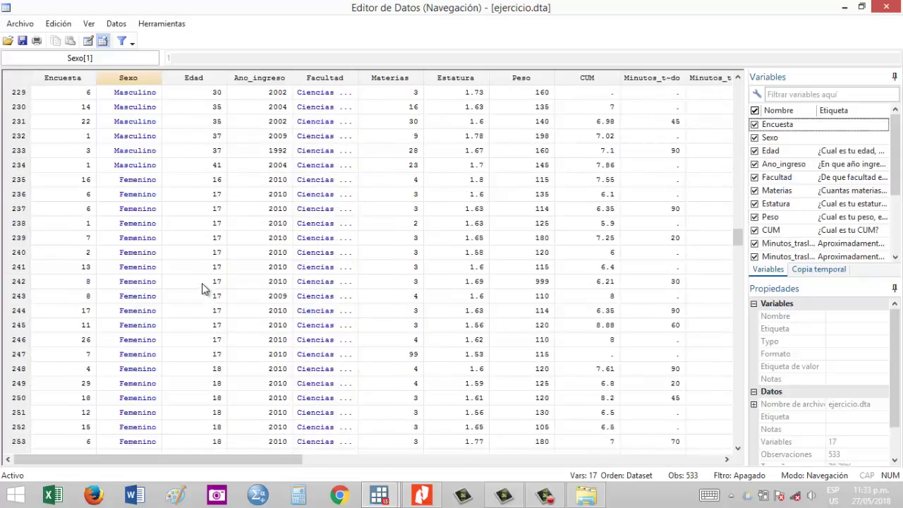
scroll(201, 283, "up", 6)
scroll(209, 201, "down", 7)
scroll(209, 206, "down", 20)
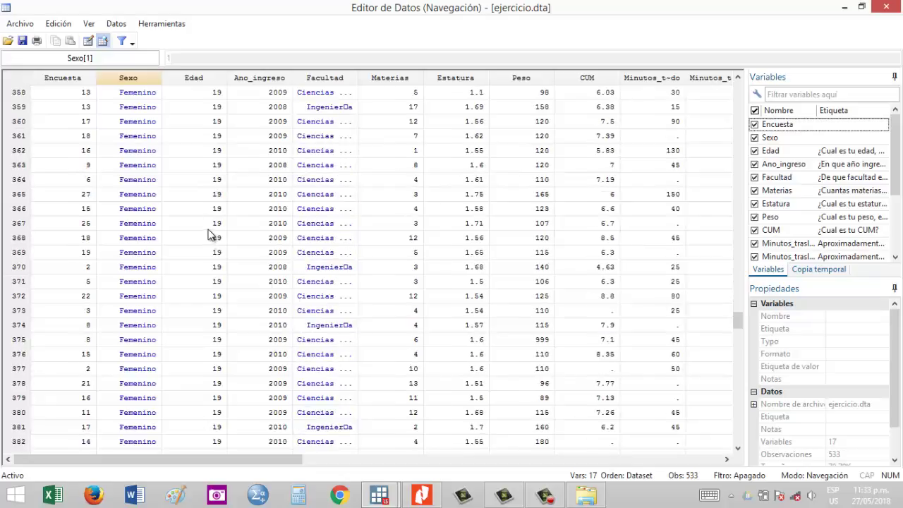
scroll(211, 233, "down", 20)
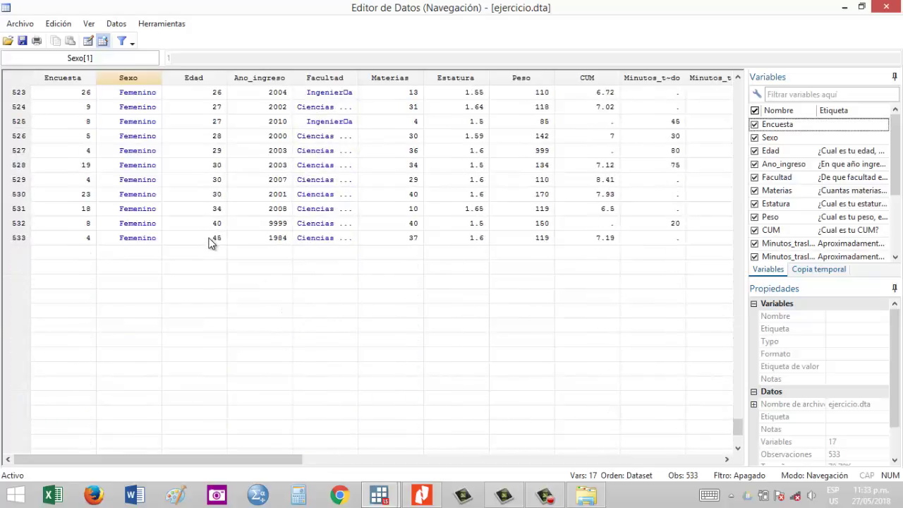
scroll(214, 298, "up", 1)
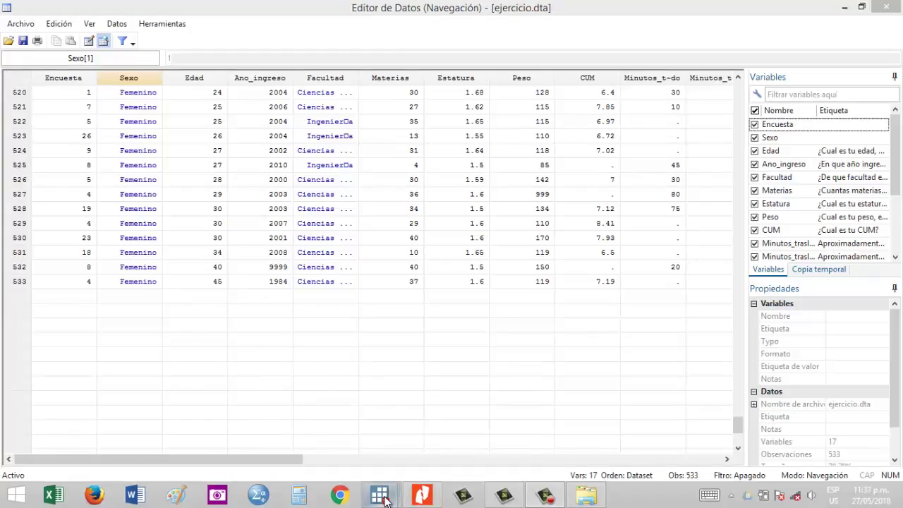
mouse_move(385, 500)
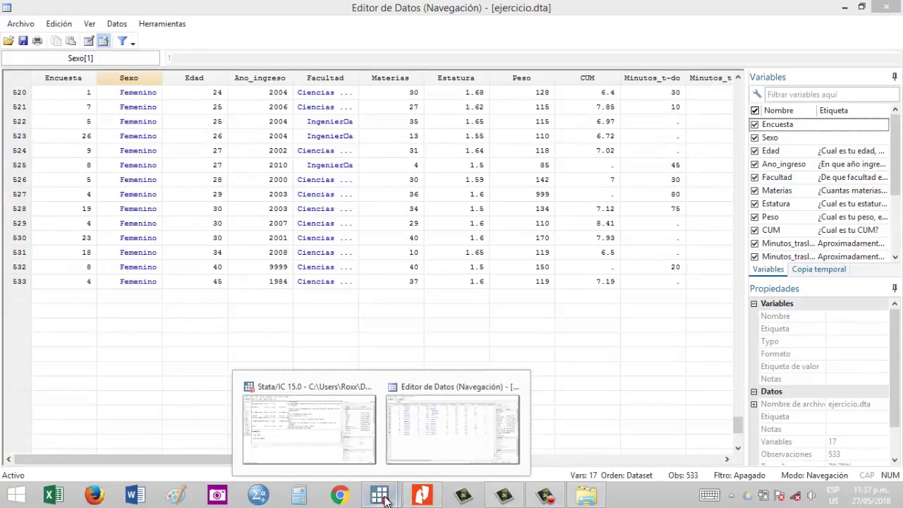
Return to the main Stata window and delete the variable Formacion with the command drop Formacion
left_click(445, 423)
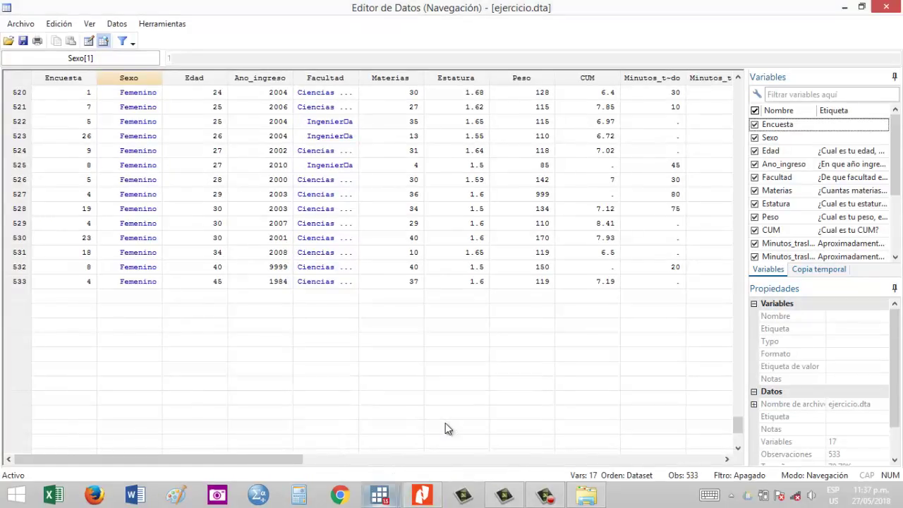
mouse_move(390, 494)
left_click(332, 443)
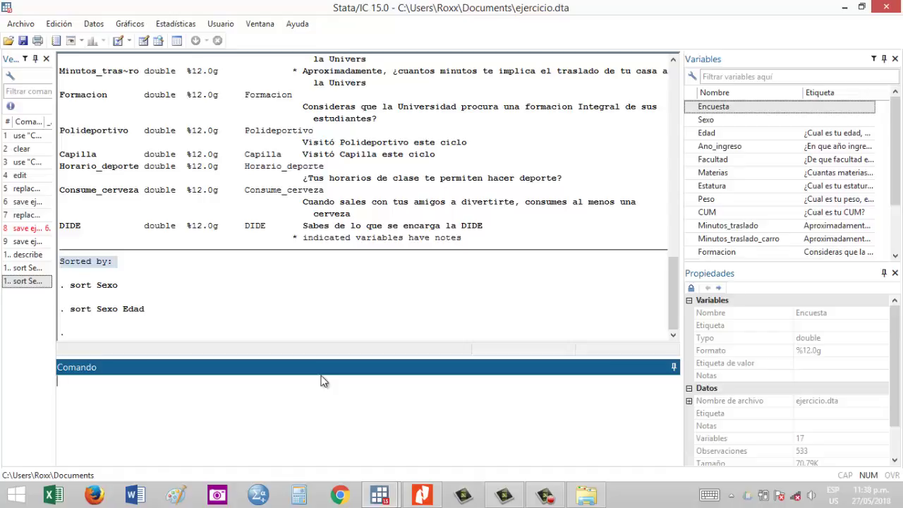
type("op Formacion")
key("Return")
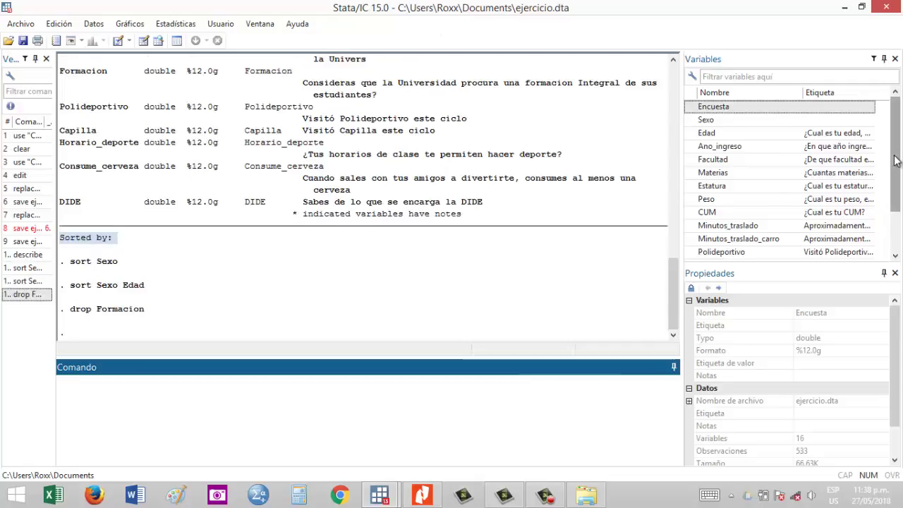
Check the variable list without Formacion and delete the variable Facultad with the command drop Facultad
left_click_drag(895, 160, 895, 202)
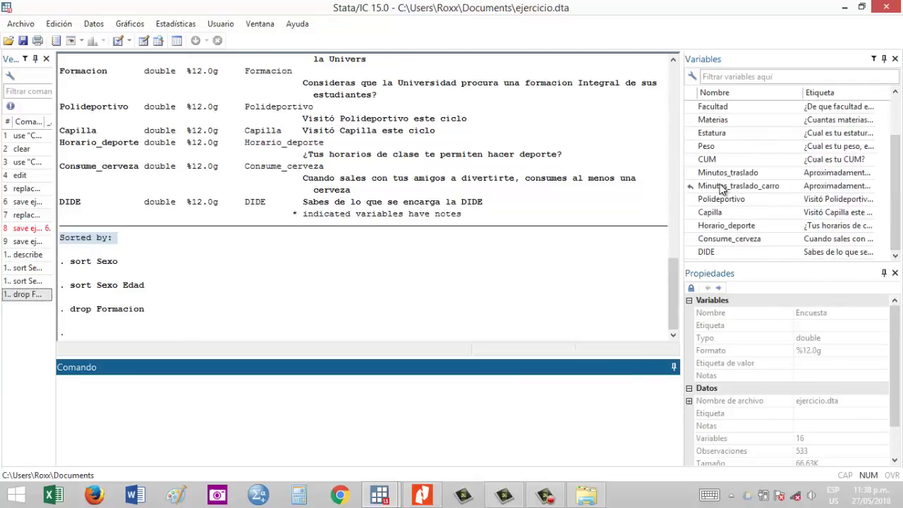
left_click(718, 108)
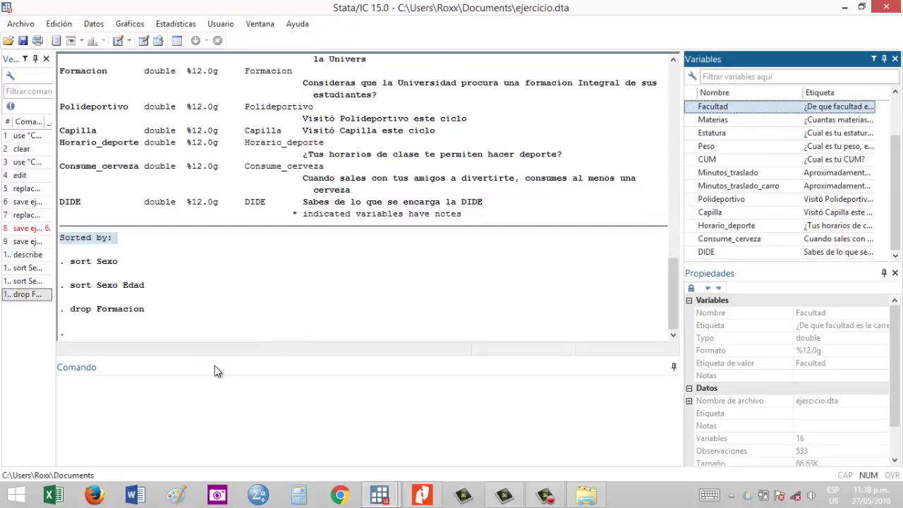
left_click(195, 403)
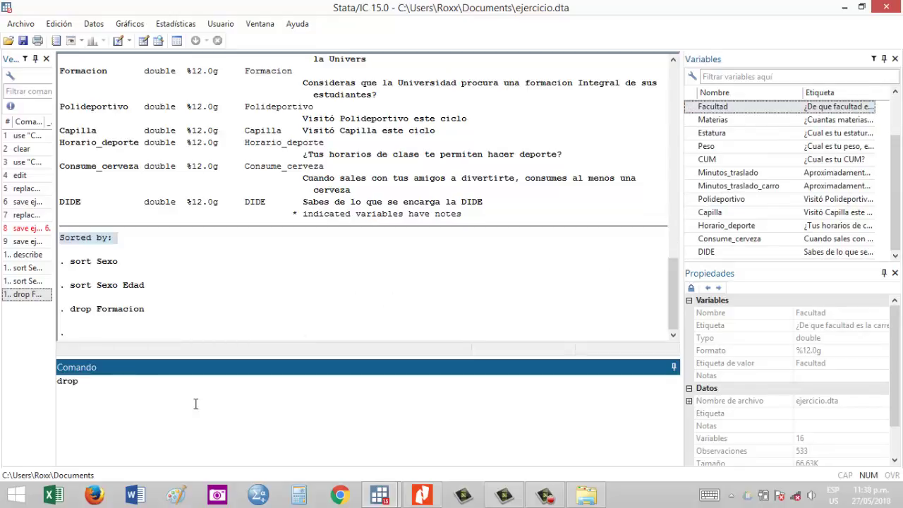
type("drop Facultad")
key("Return")
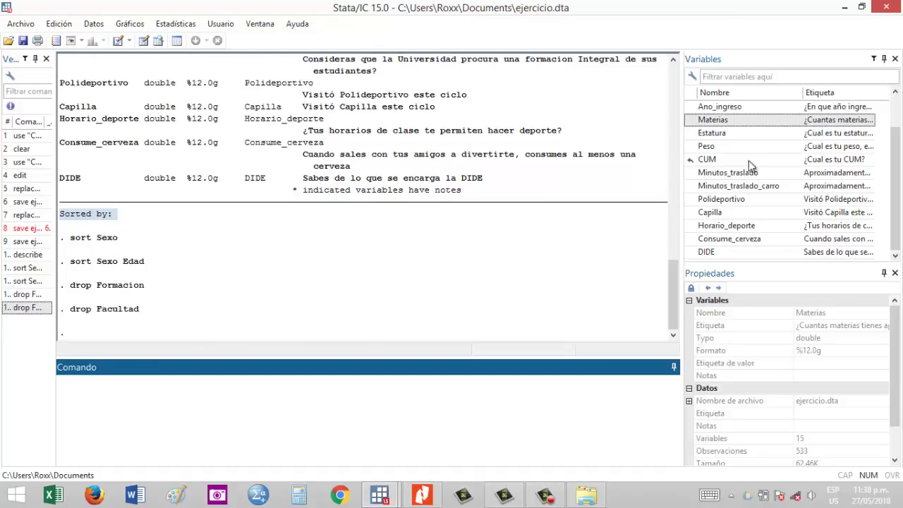
mouse_move(894, 206)
left_mouse_down()
mouse_move(894, 185)
mouse_move(893, 202)
left_mouse_up()
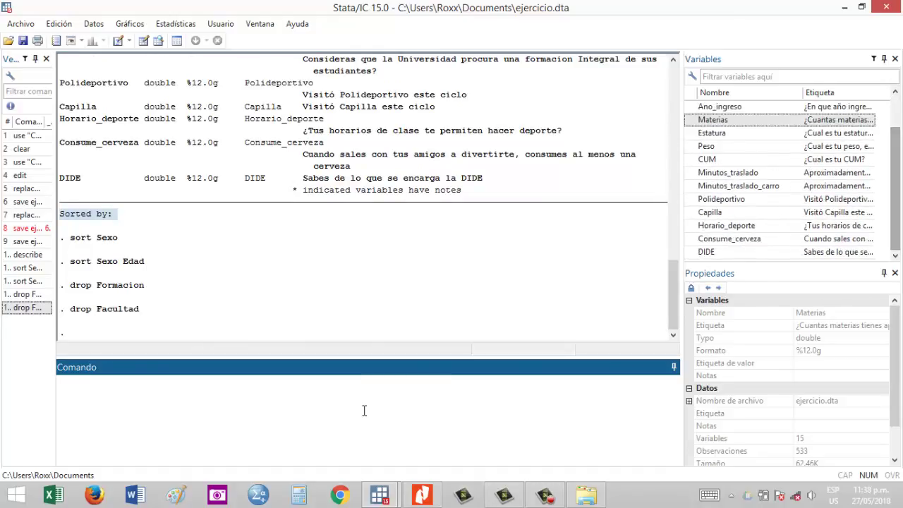
Describe the reduced dataset with the command describe
left_click(419, 389)
type("describe")
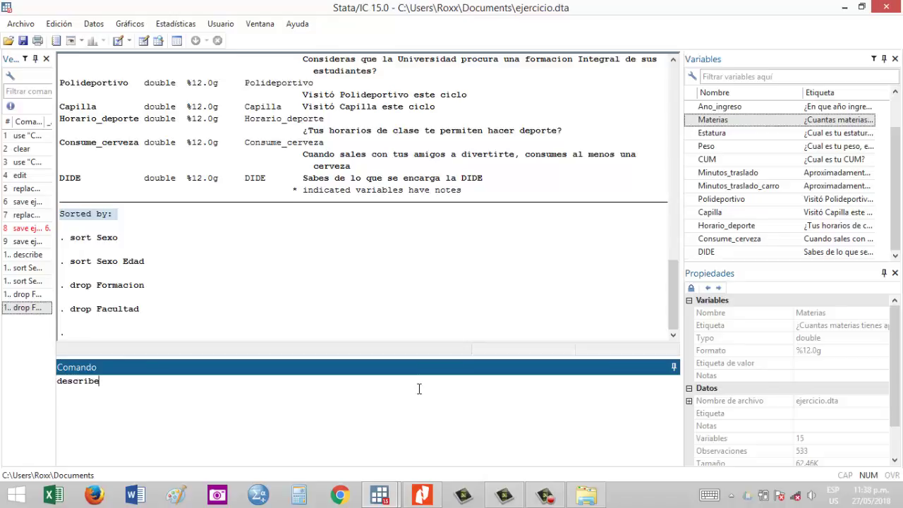
key("Return")
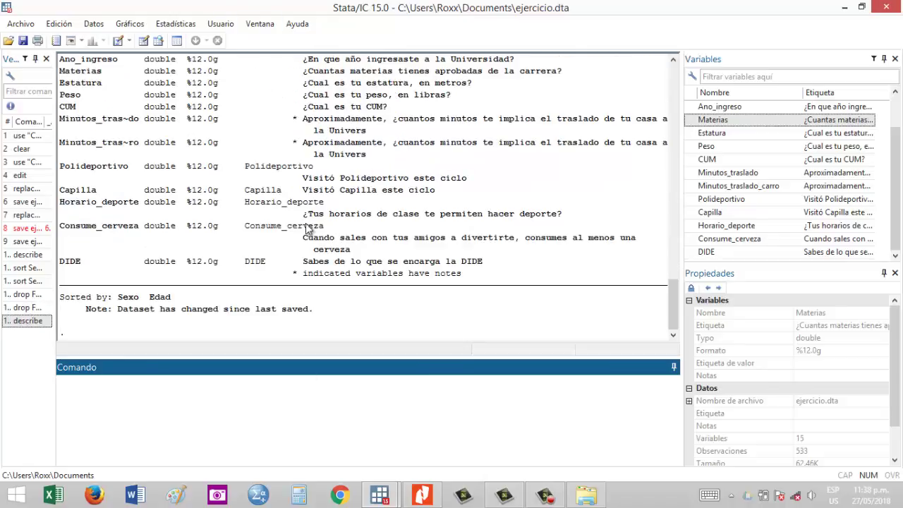
Examine the describe output from the observation and variable counts through the variable list to the variables named after Sorted by
left_click(356, 251)
scroll(357, 250, "up", 4)
scroll(356, 250, "up", 1)
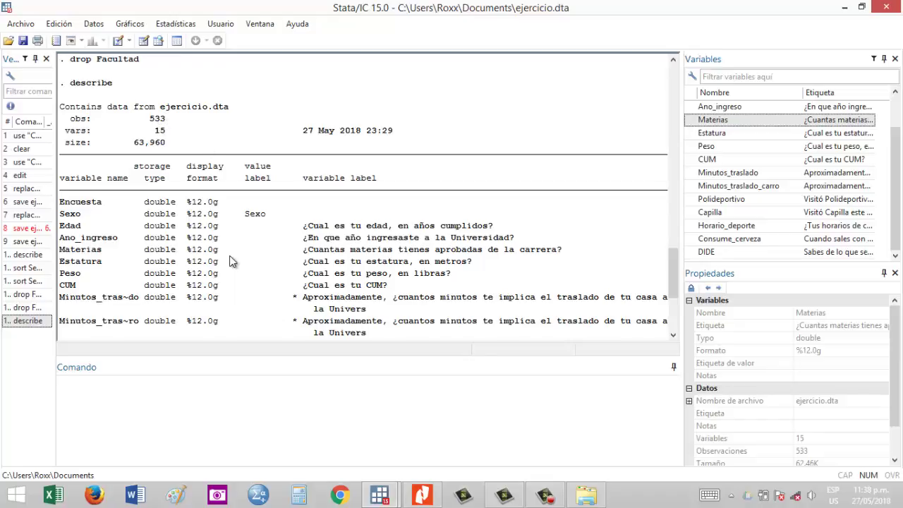
scroll(233, 246, "down", 3)
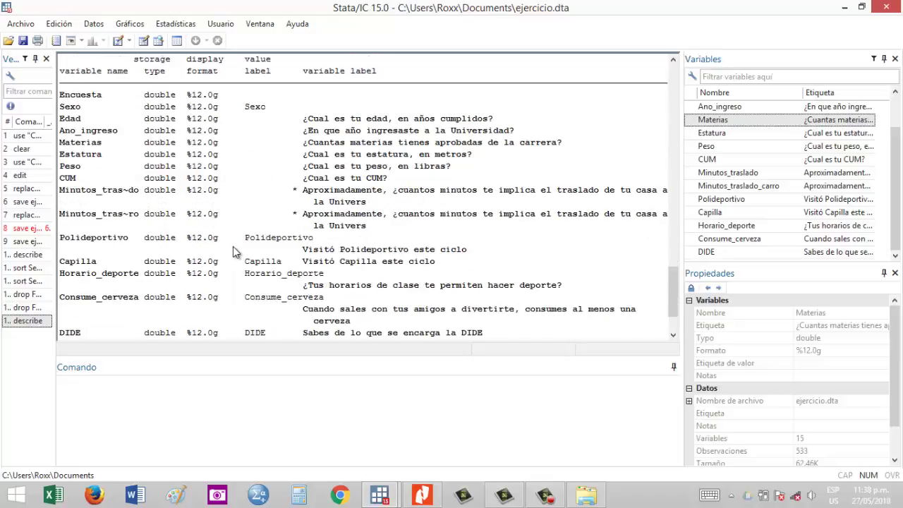
scroll(214, 224, "up", 4)
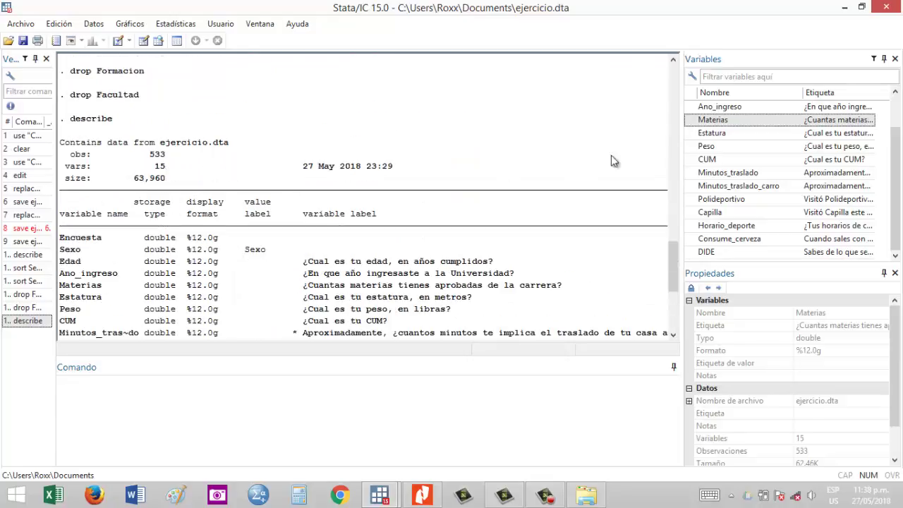
scroll(405, 287, "down", 3)
scroll(405, 288, "down", 3)
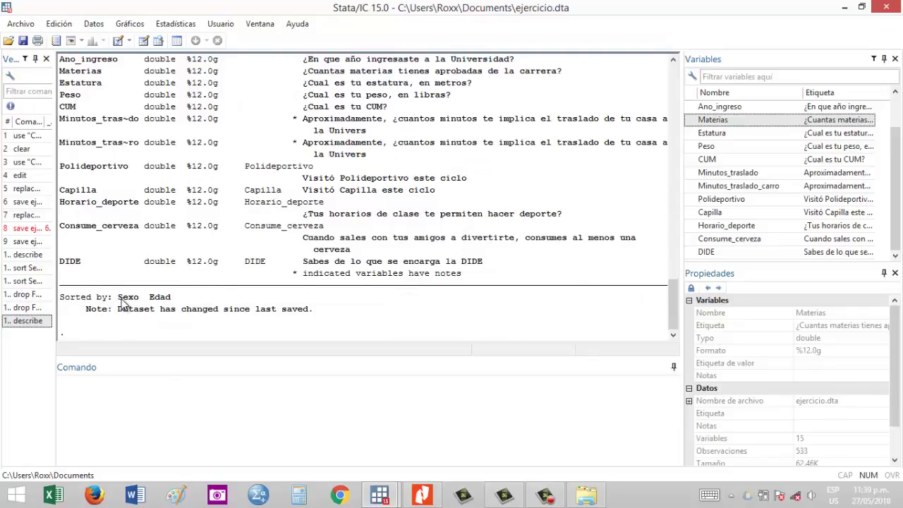
left_click_drag(117, 297, 168, 302)
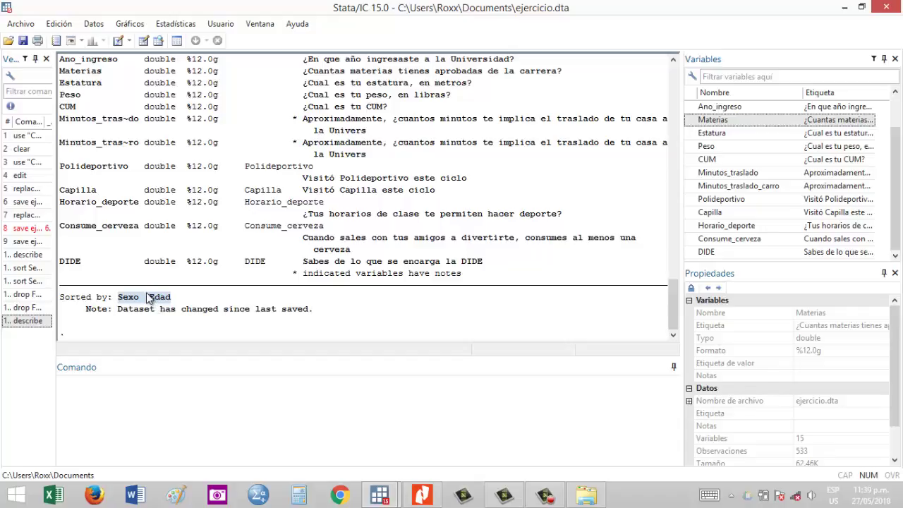
Switch to the Data Editor and examine the Edad column, highlighting ages down to the last male observation aged 20
left_click(141, 387)
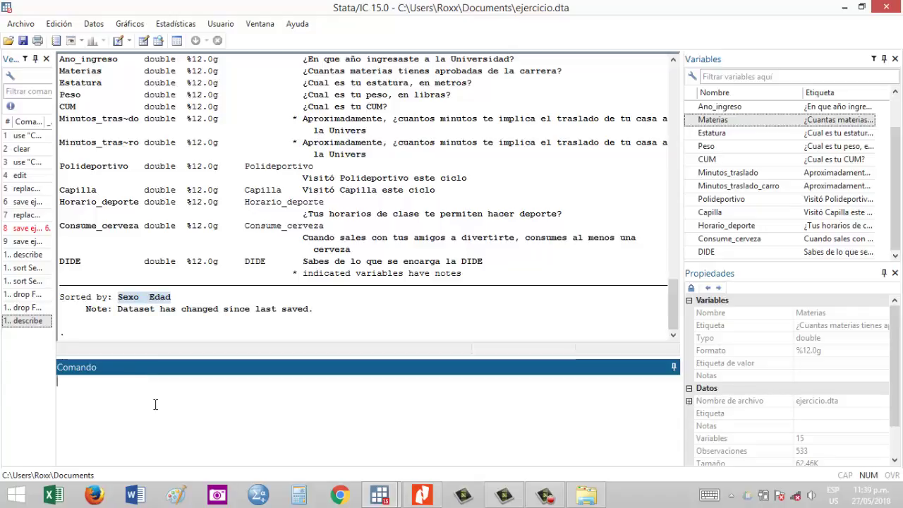
type("Ed")
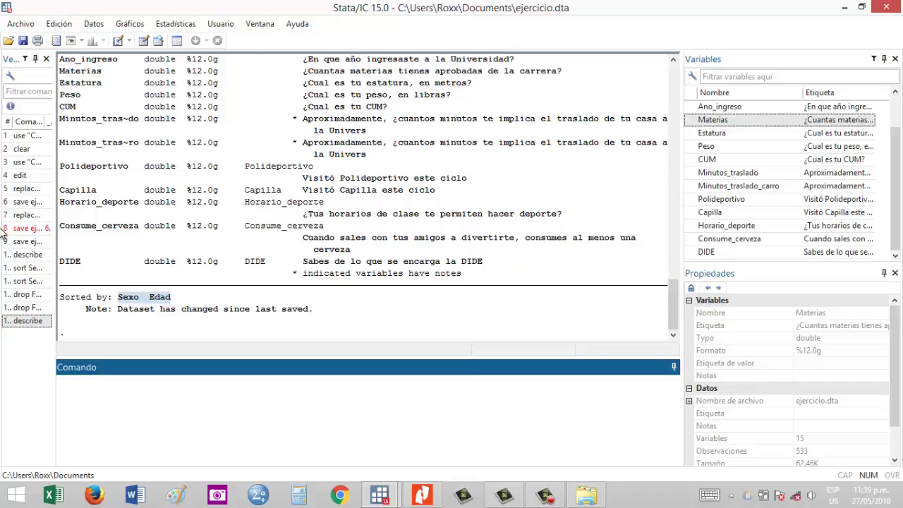
left_click(381, 497)
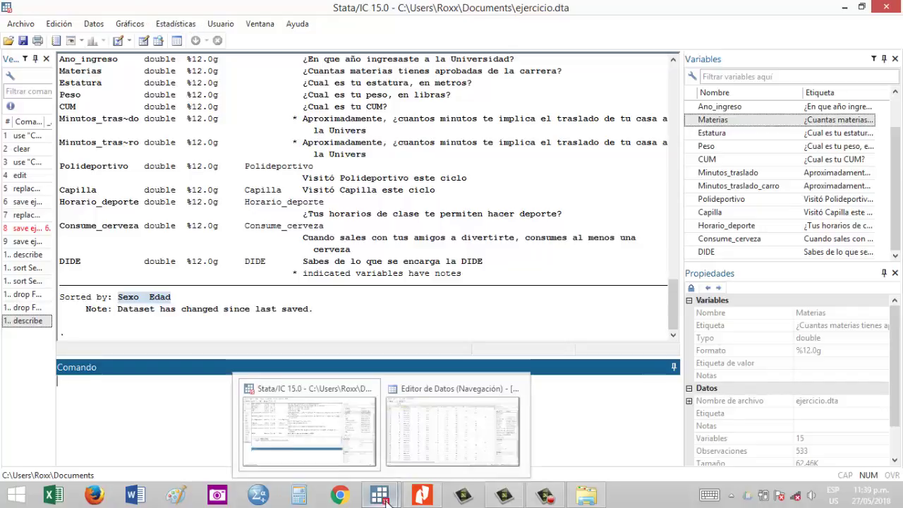
left_click(458, 423)
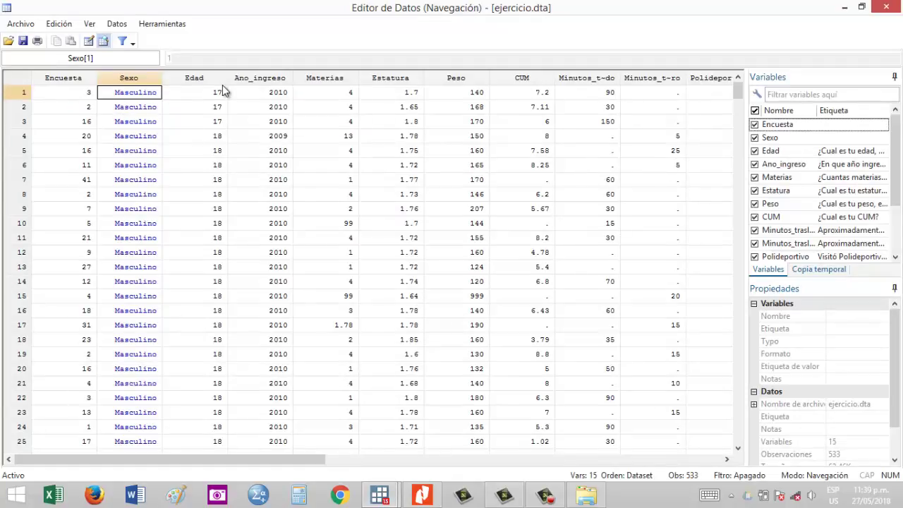
left_click(194, 77)
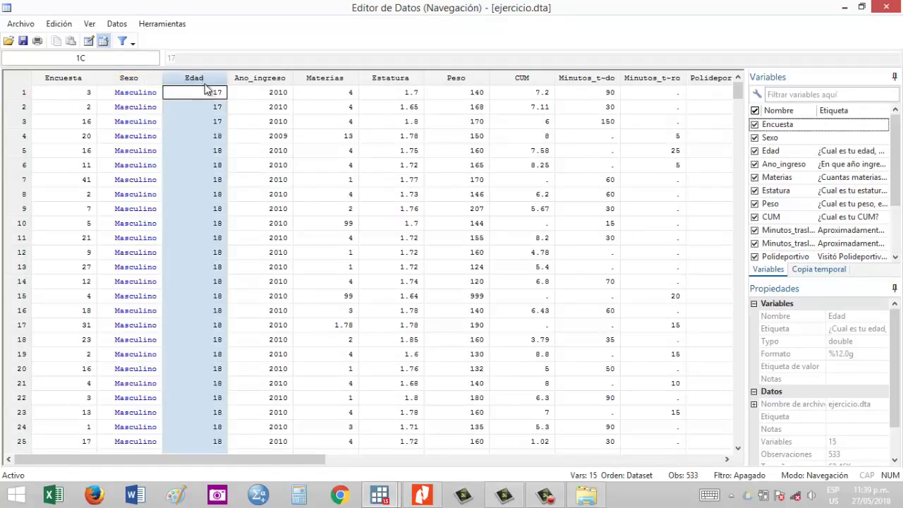
scroll(214, 352, "down", 2)
scroll(214, 342, "down", 16)
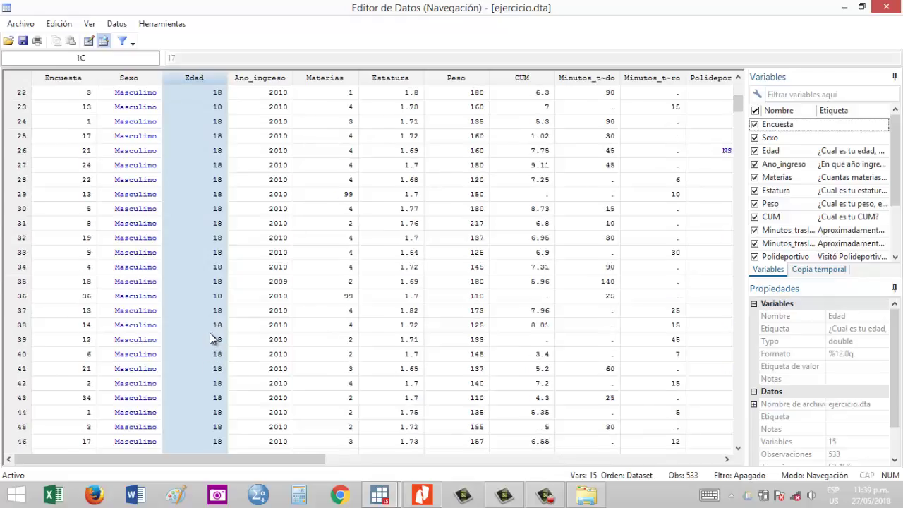
scroll(209, 339, "down", 16)
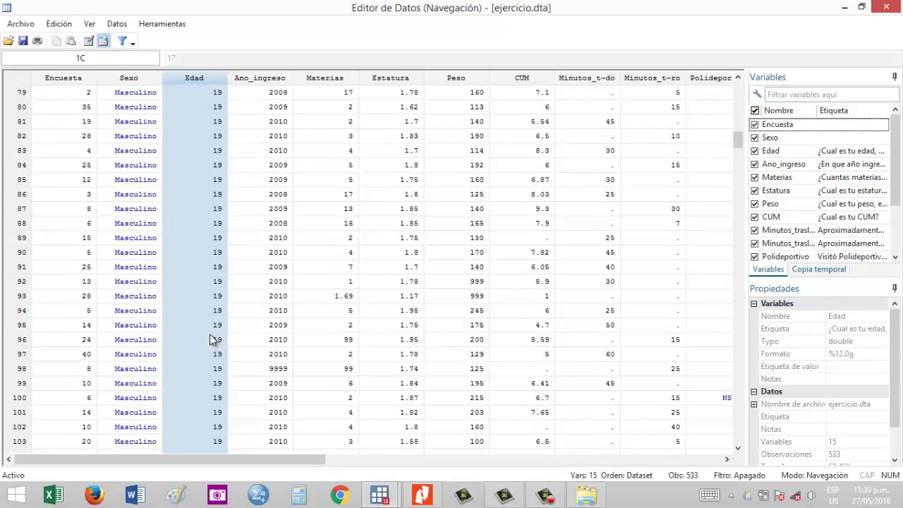
scroll(208, 335, "up", 9)
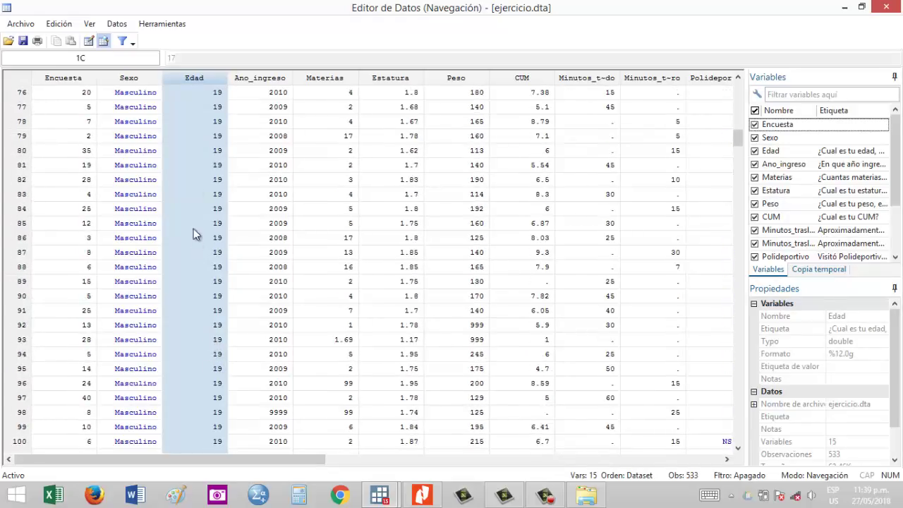
left_click_drag(196, 93, 212, 414)
left_click_drag(208, 371, 213, 396)
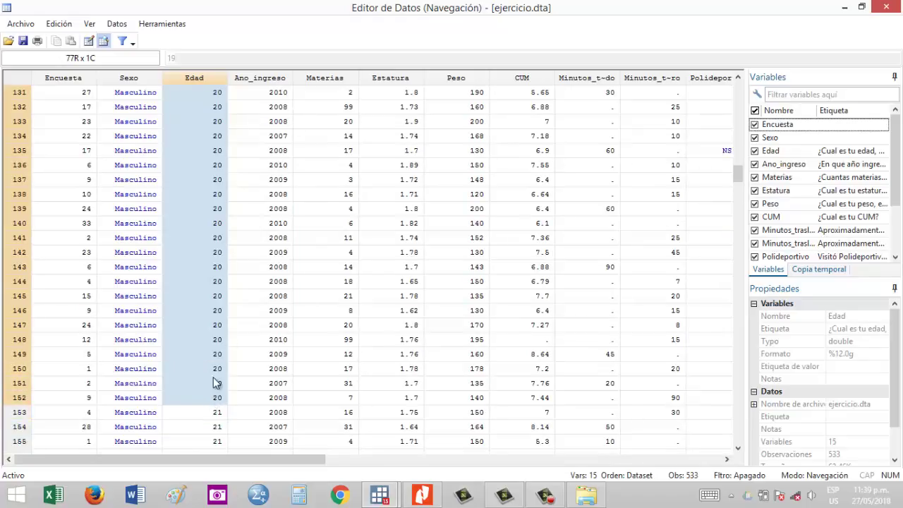
Return to the main Stata window and delete the observations aged 20 or younger with the command drop if Edad <= 20
left_click(846, 10)
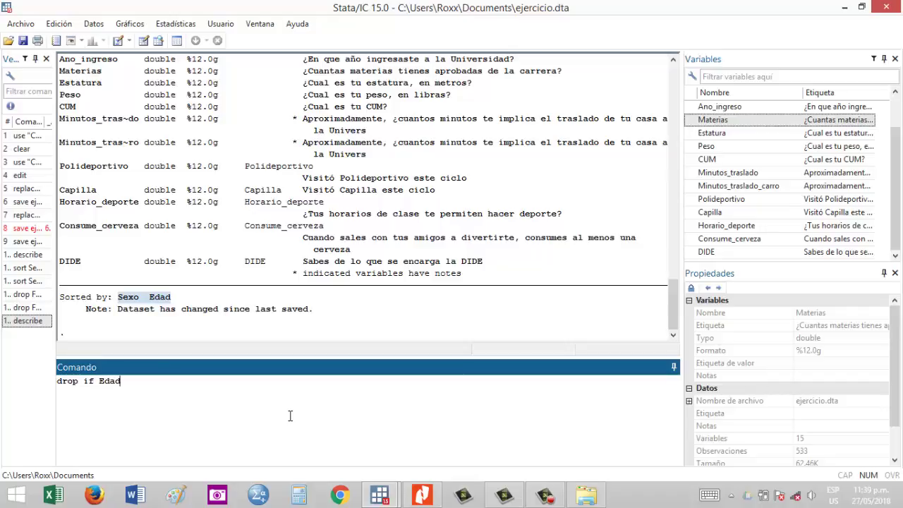
type(",")
key("Return")
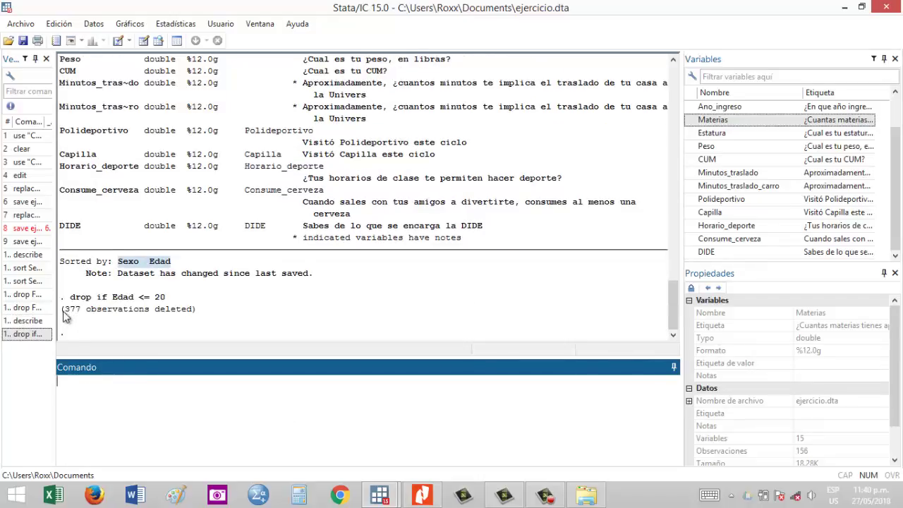
left_click_drag(63, 311, 197, 319)
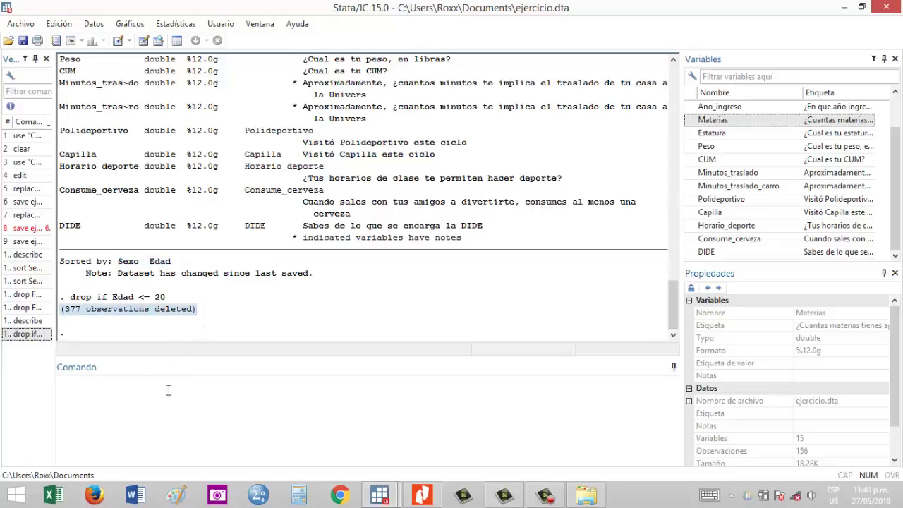
Describe the dataset again with the command describe and check the number of observations against the deletion message
left_click(185, 410)
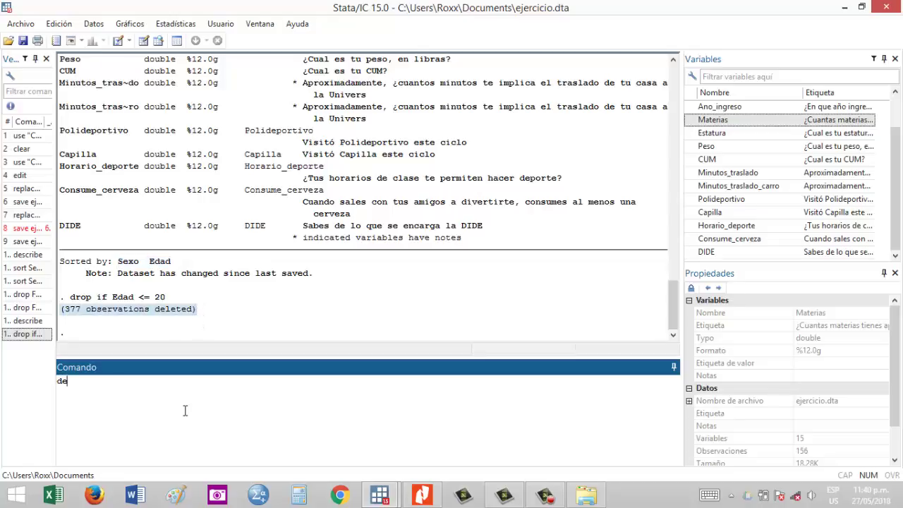
type("describe")
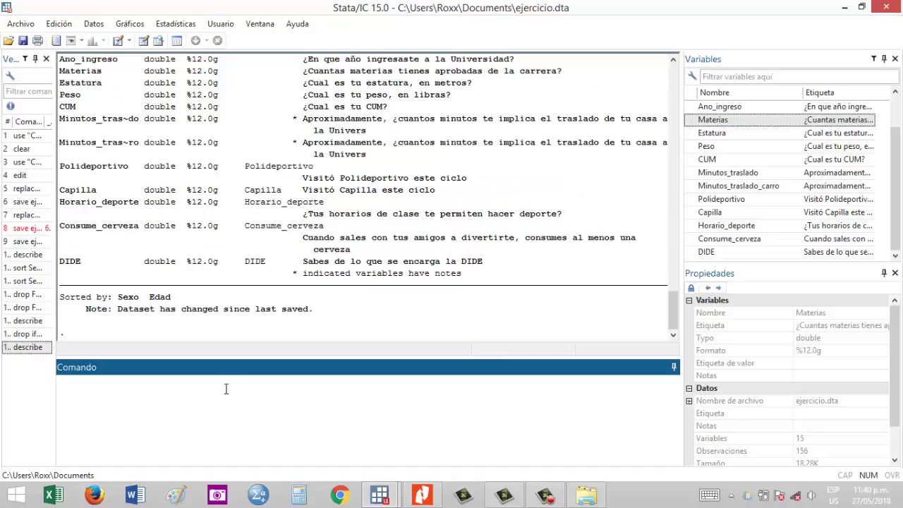
left_click(220, 259)
scroll(220, 259, "up", 4)
scroll(218, 260, "up", 2)
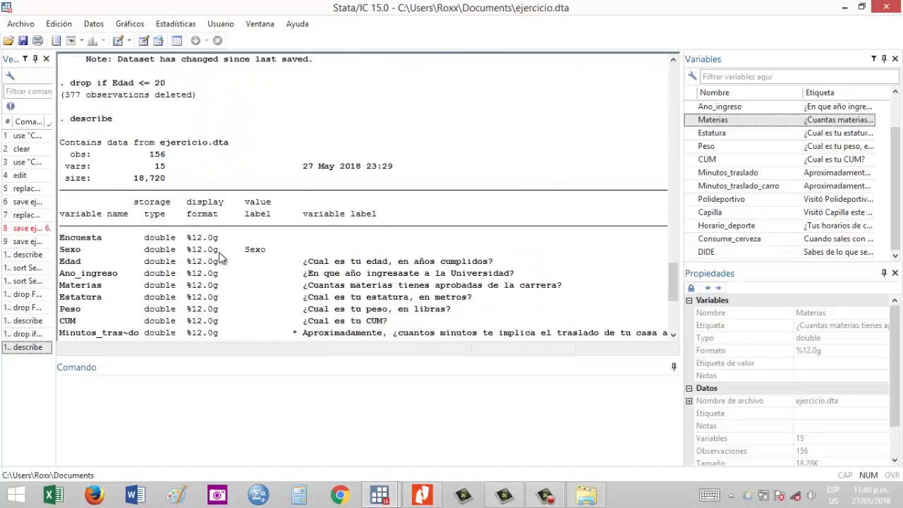
scroll(186, 166, "up", 2)
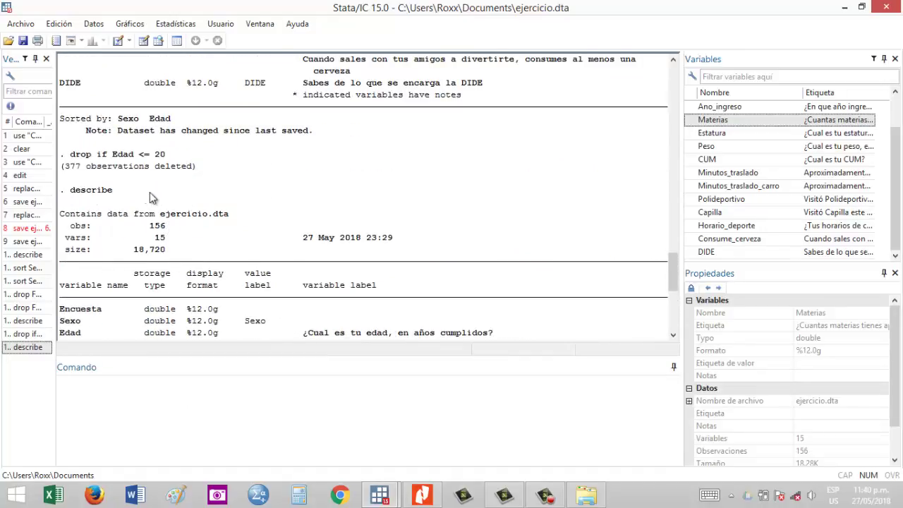
left_click_drag(83, 169, 62, 168)
left_click_drag(173, 226, 146, 233)
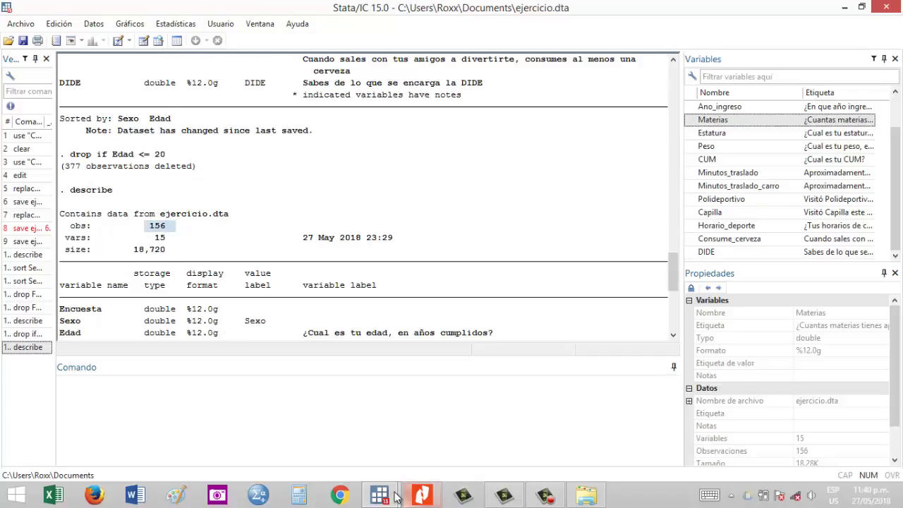
Switch to the Data Editor and examine the Edad column from the first to the last observation for ages of 20 or younger
mouse_move(384, 495)
left_click(421, 441)
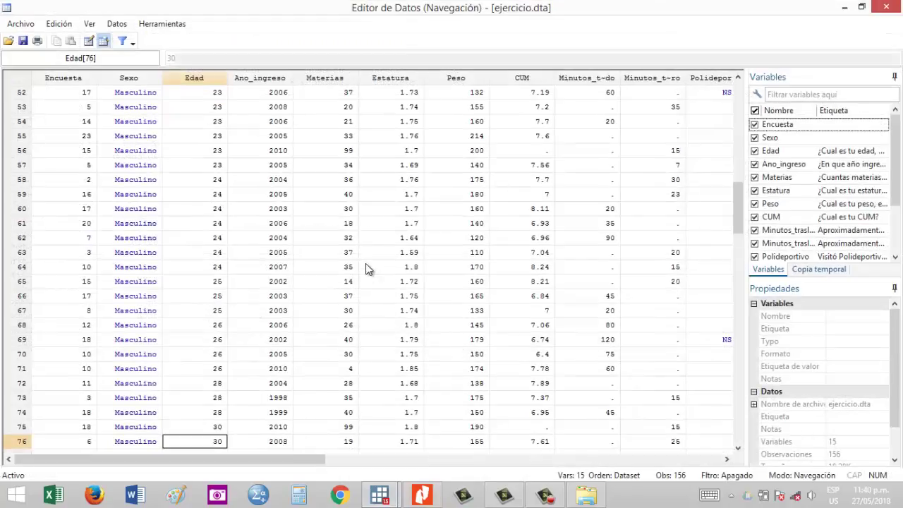
left_click(367, 268)
scroll(349, 250, "up", 15)
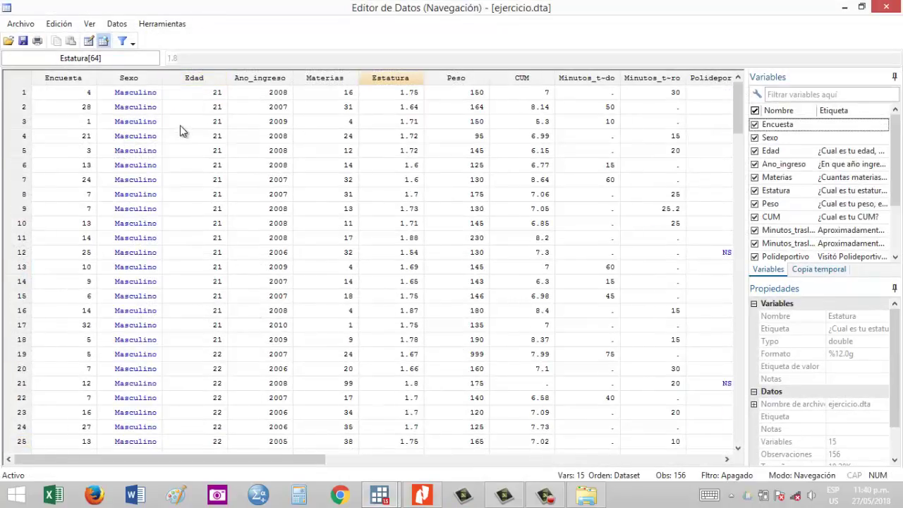
left_click(185, 78)
scroll(187, 92, "down", 6)
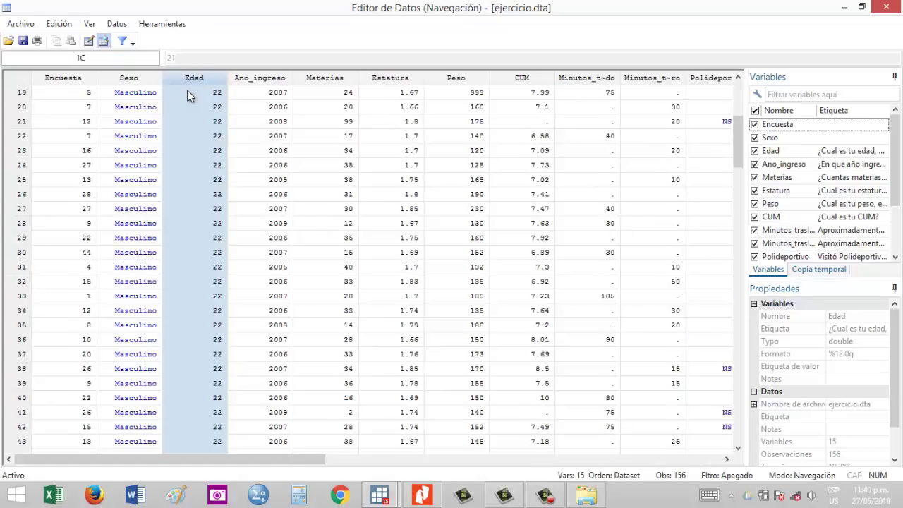
scroll(187, 93, "down", 20)
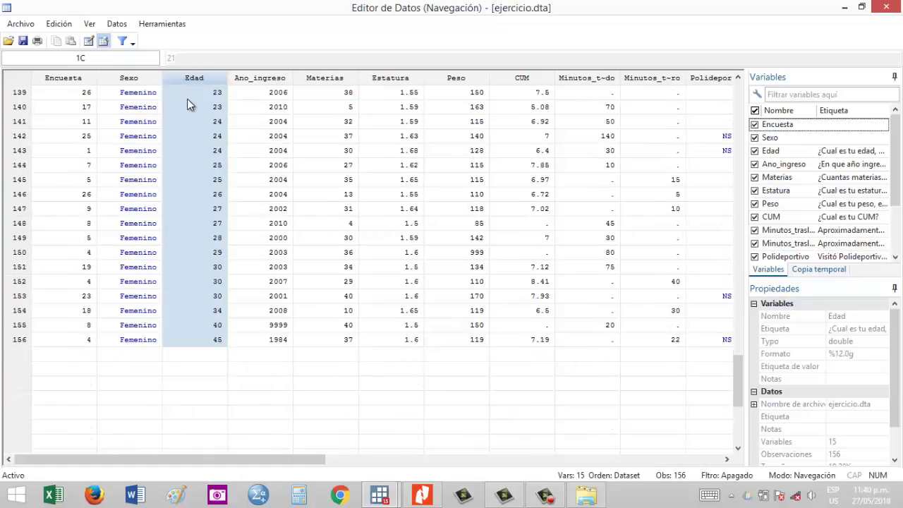
scroll(187, 98, "down", 6)
scroll(186, 99, "up", 20)
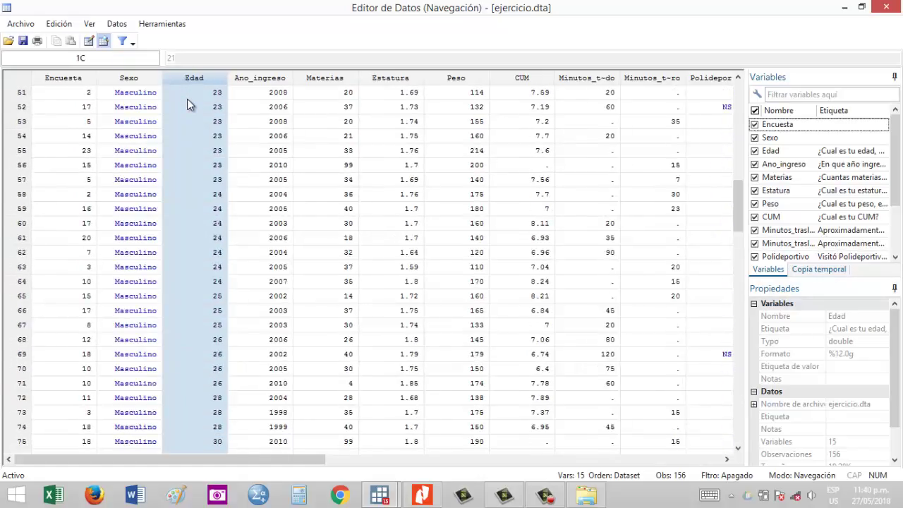
scroll(187, 106, "down", 20)
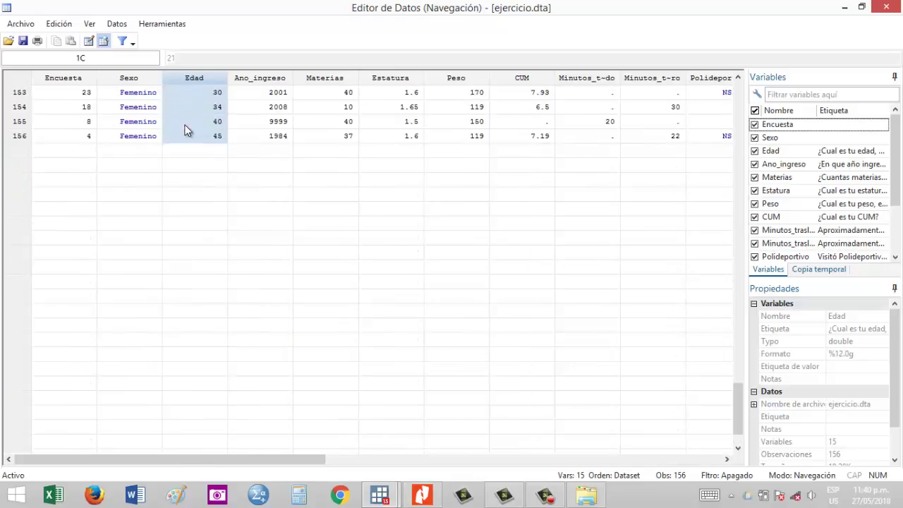
scroll(187, 131, "up", 1)
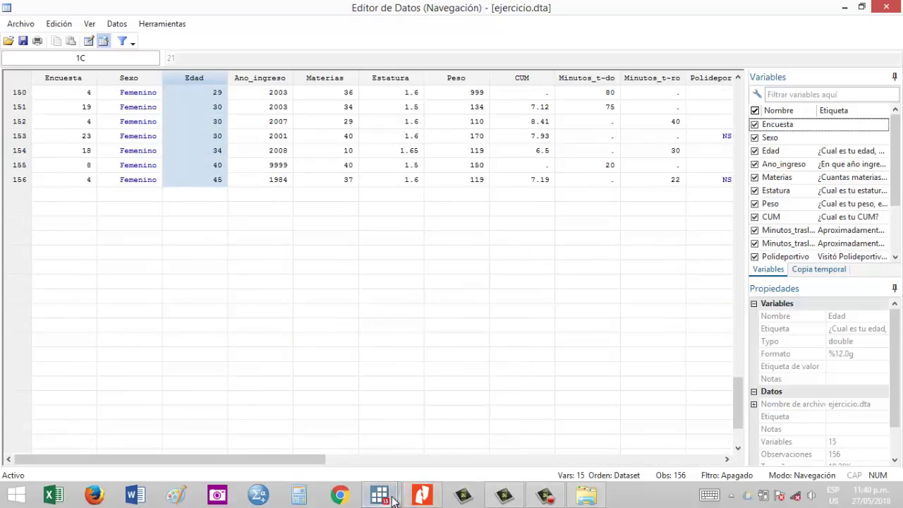
scroll(319, 251, "up", 20)
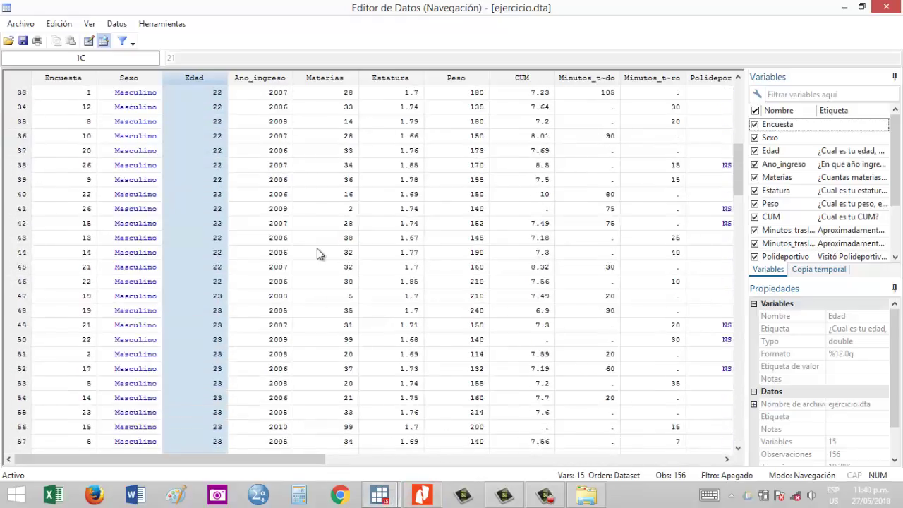
scroll(317, 251, "up", 11)
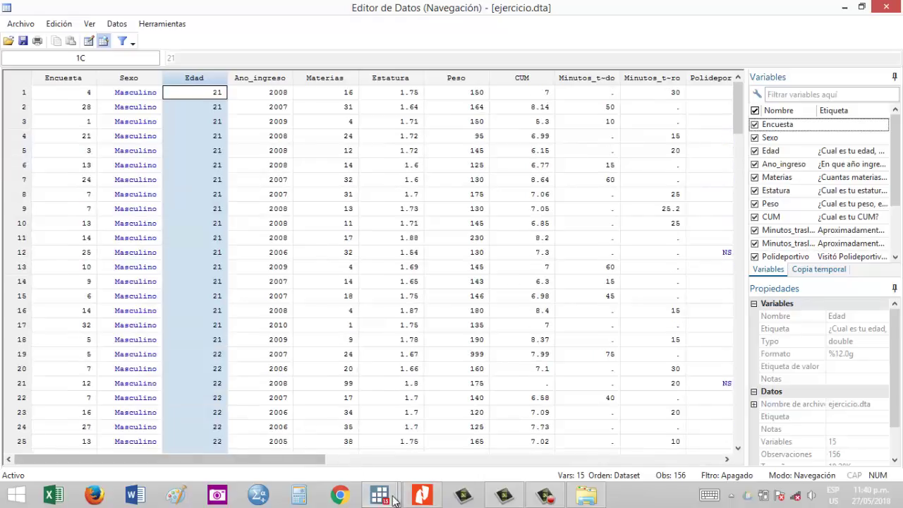
left_click(420, 443)
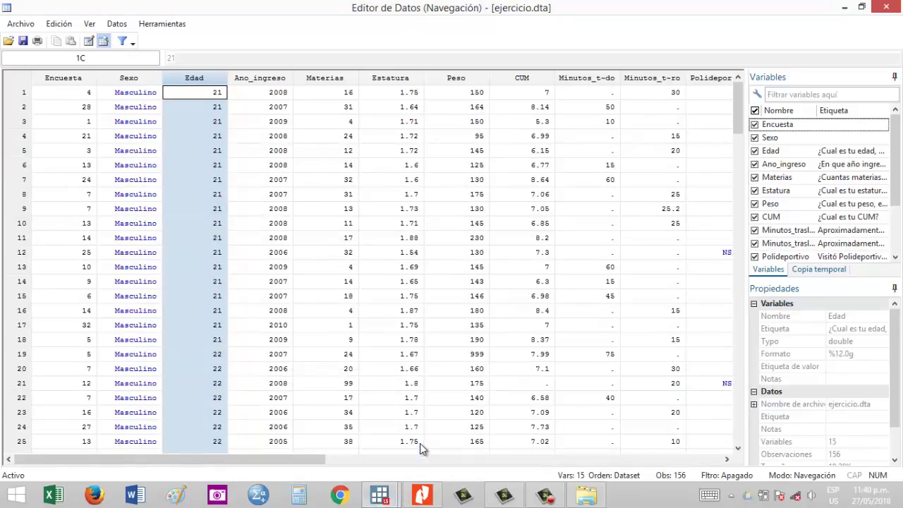
mouse_move(380, 495)
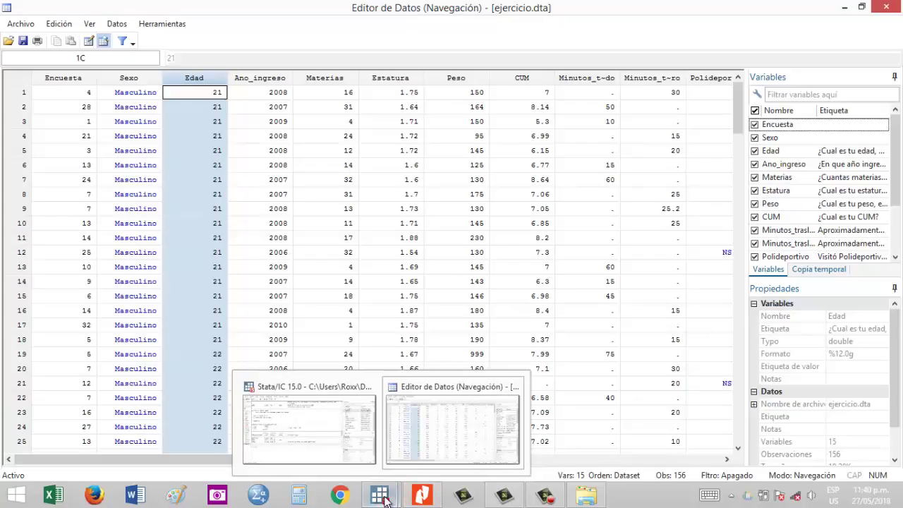
left_click(316, 455)
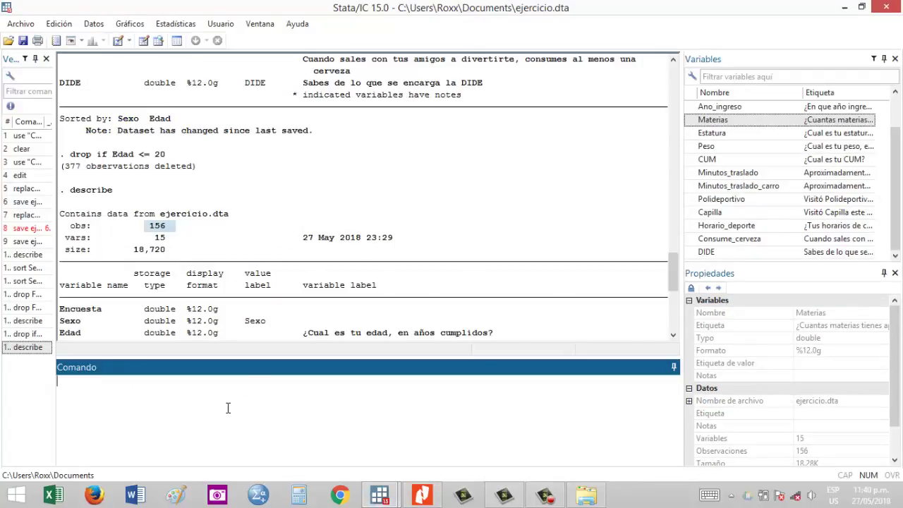
type("drop")
key("BackSpace")
key("BackSpace")
key("BackSpace")
left_click(165, 403)
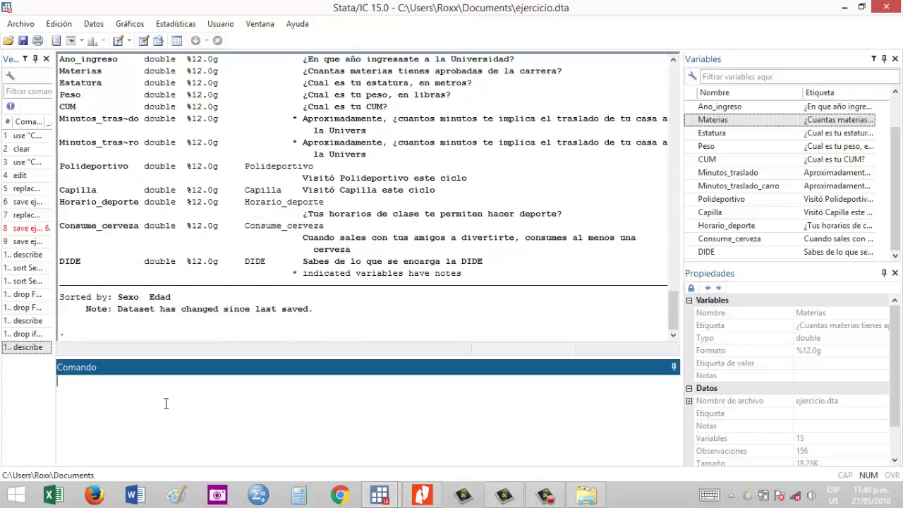
Switch to the Data Editor and highlight observations 47 to 57, the male respondents aged 23
mouse_move(381, 495)
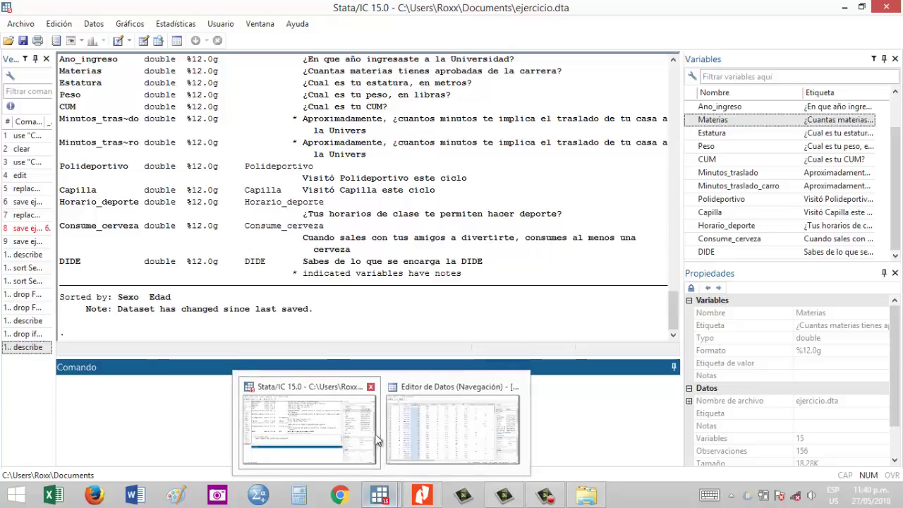
left_click(417, 430)
left_click(381, 298)
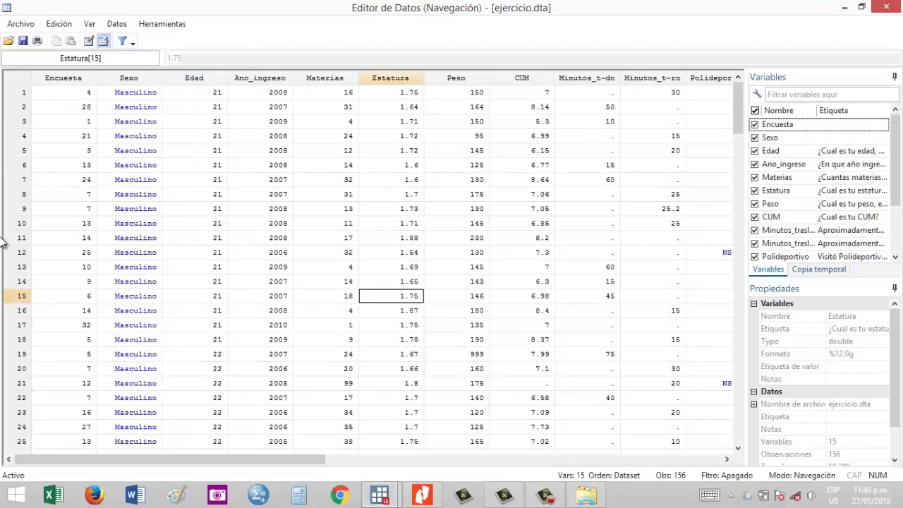
scroll(2, 242, "down", 13)
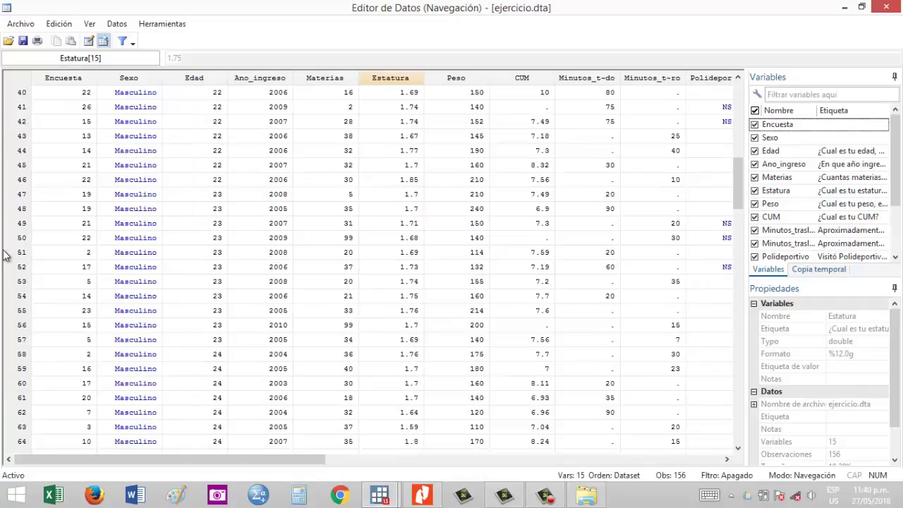
left_click_drag(22, 198, 20, 340)
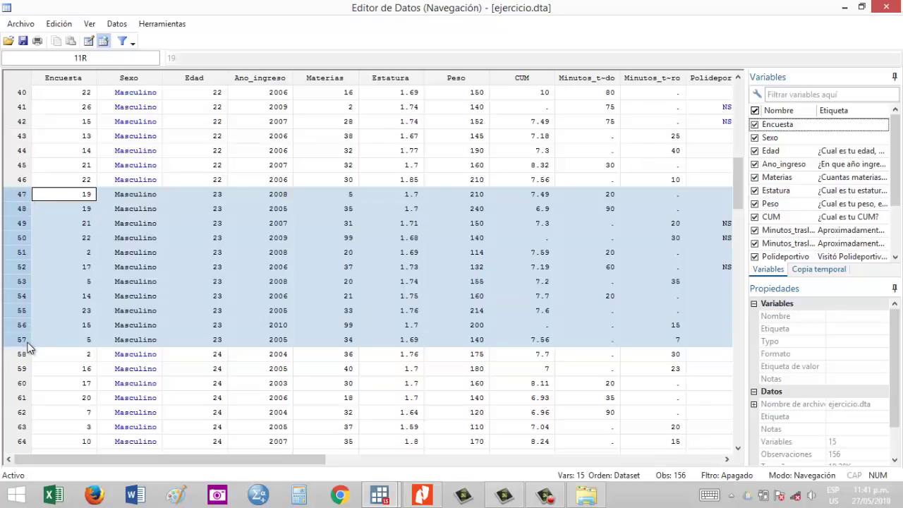
Return to the main Stata window and delete observations 47 to 57 with the command drop in 47/57
mouse_move(367, 497)
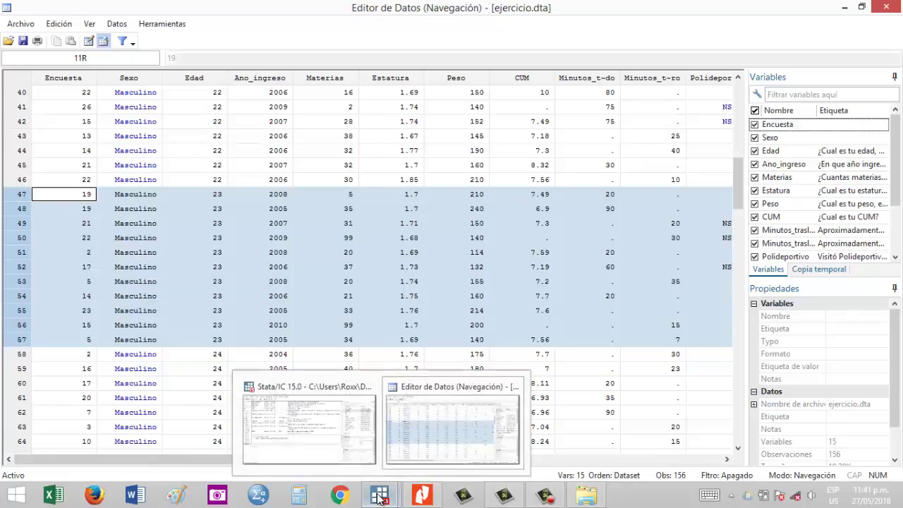
left_click(332, 455)
type("d")
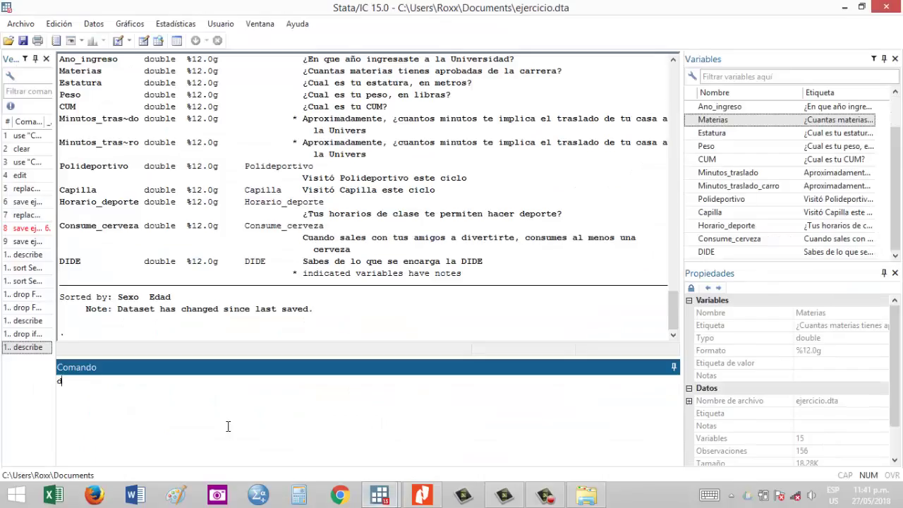
type("rop")
type("in 47/57")
key("Return")
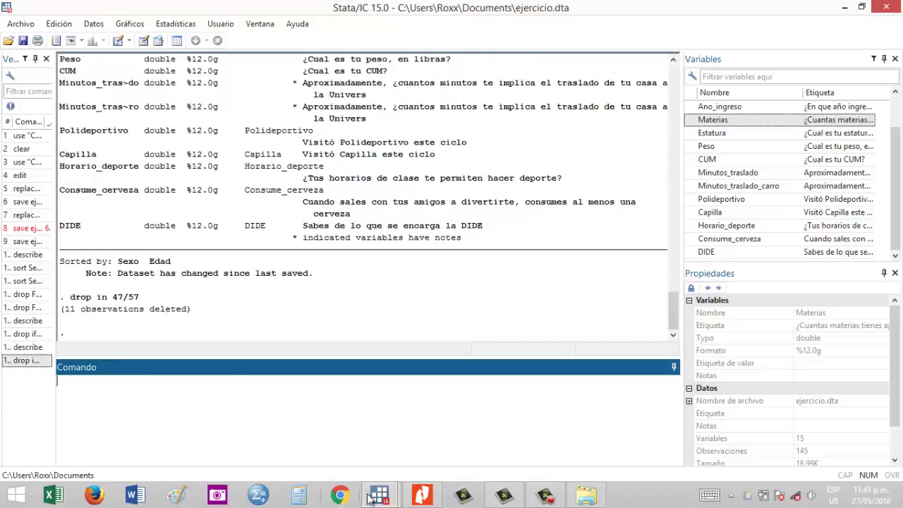
Switch to the Data Editor and examine the records now occupying rows 47 to 57 by highlighting them
mouse_move(380, 494)
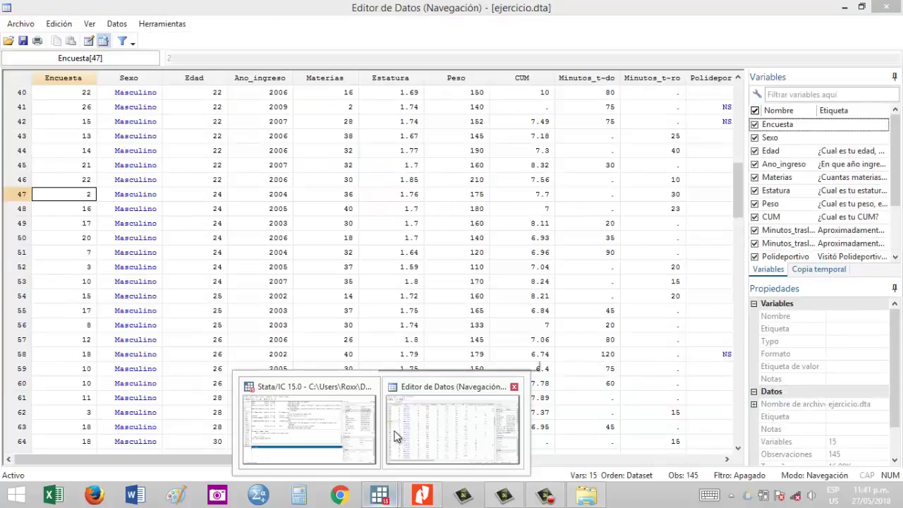
left_click(389, 430)
left_click_drag(12, 200, 25, 342)
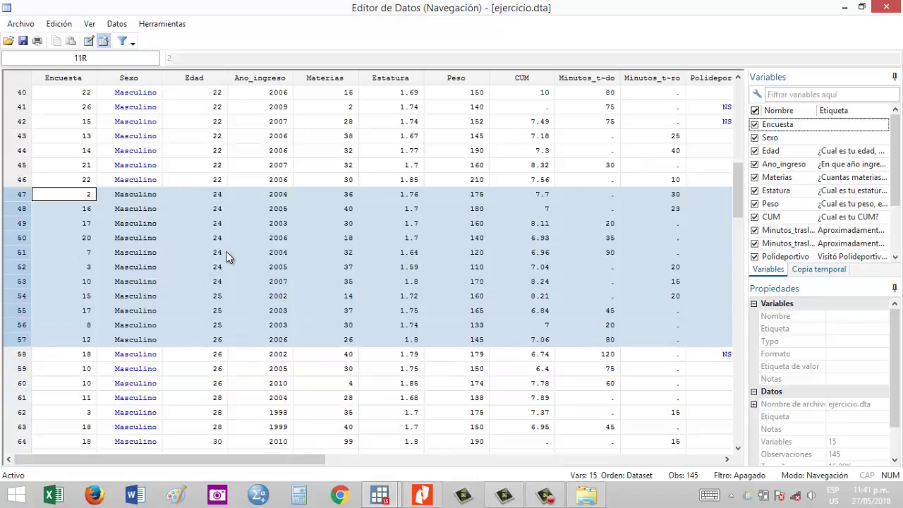
Return to the main Stata window and write the command keep Sexo Edad Materias CUM without running it
mouse_move(380, 495)
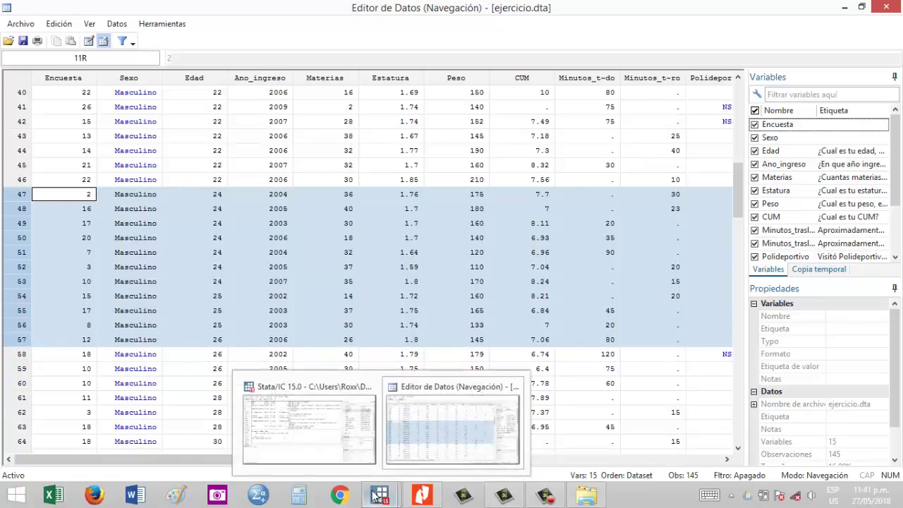
left_click(295, 443)
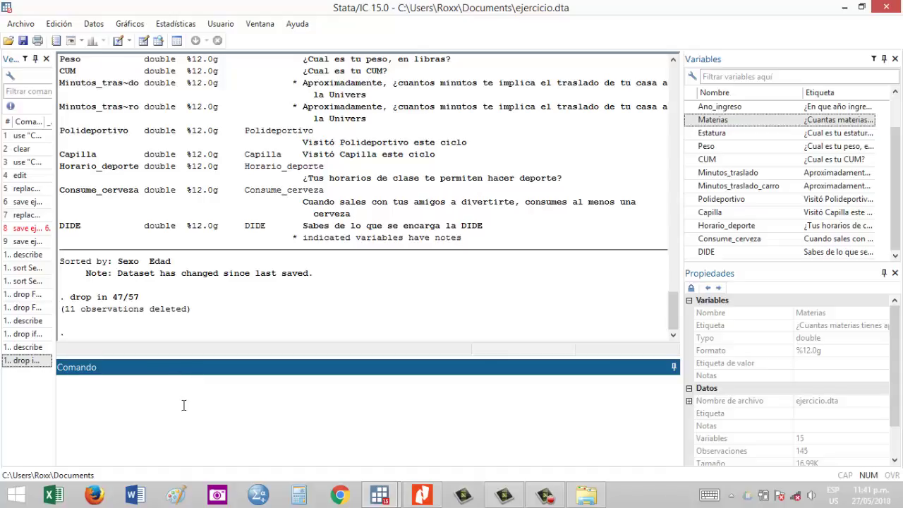
type("eep")
type("Sexo Edad MA")
key("BackSpace")
type("at")
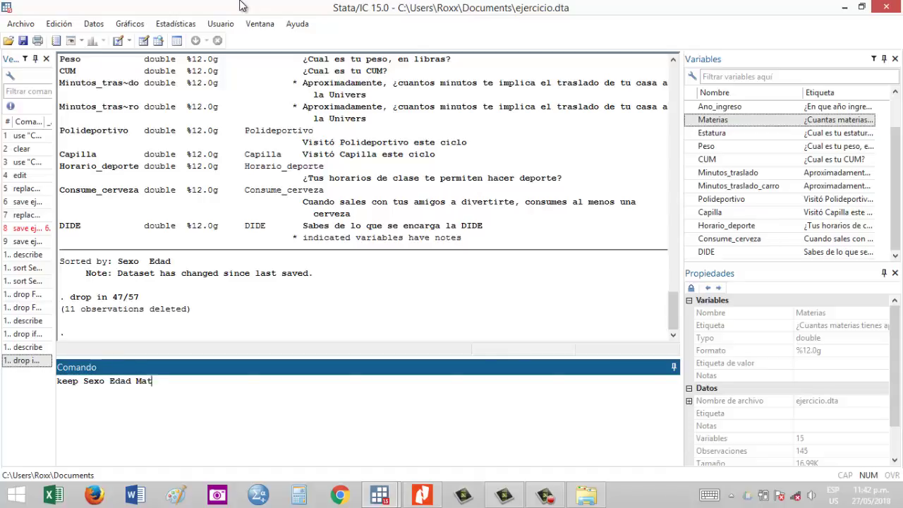
type("erias CUM")
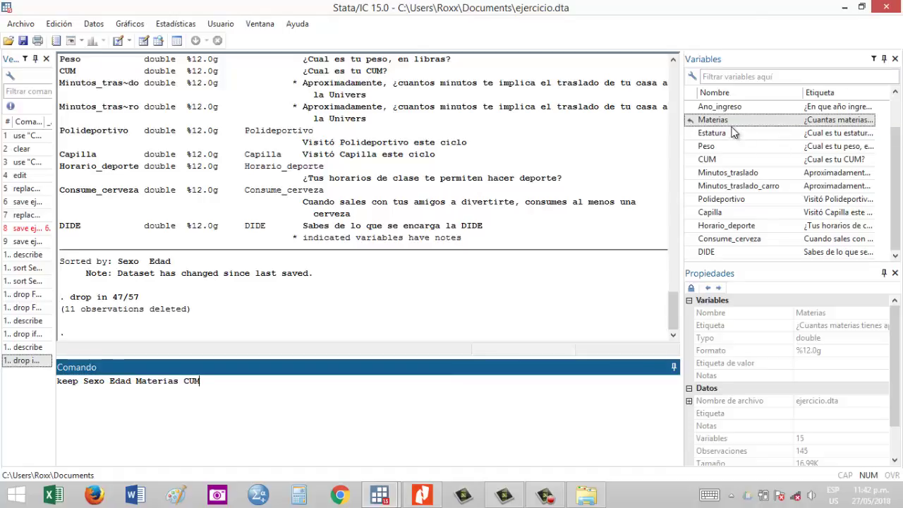
Check the names Edad, Materias and CUM in the variable list, and run the prepared keep command
left_click(768, 145)
scroll(769, 146, "up", 1)
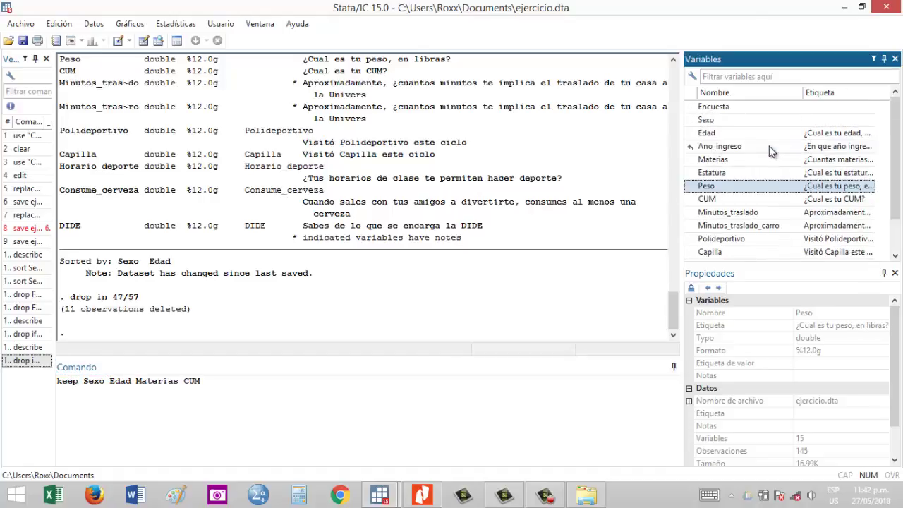
left_click(716, 133)
left_click(724, 158)
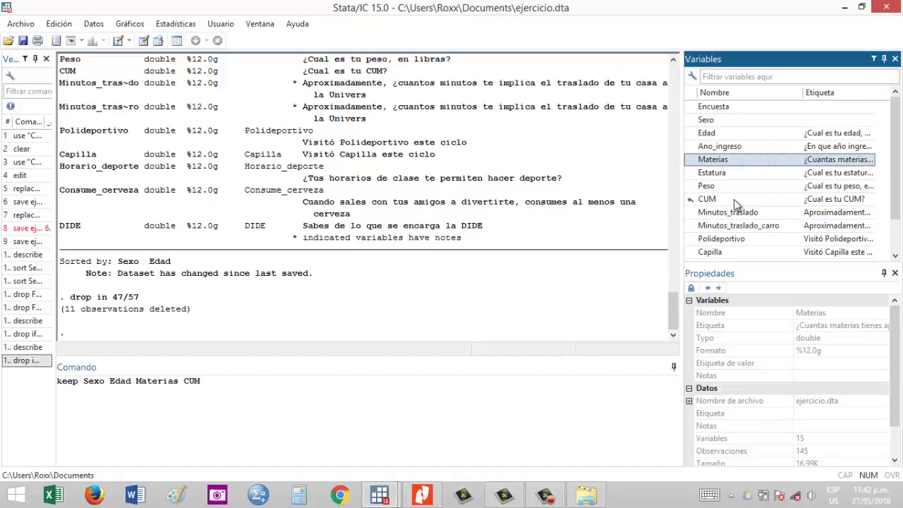
left_click(733, 199)
left_click(224, 388)
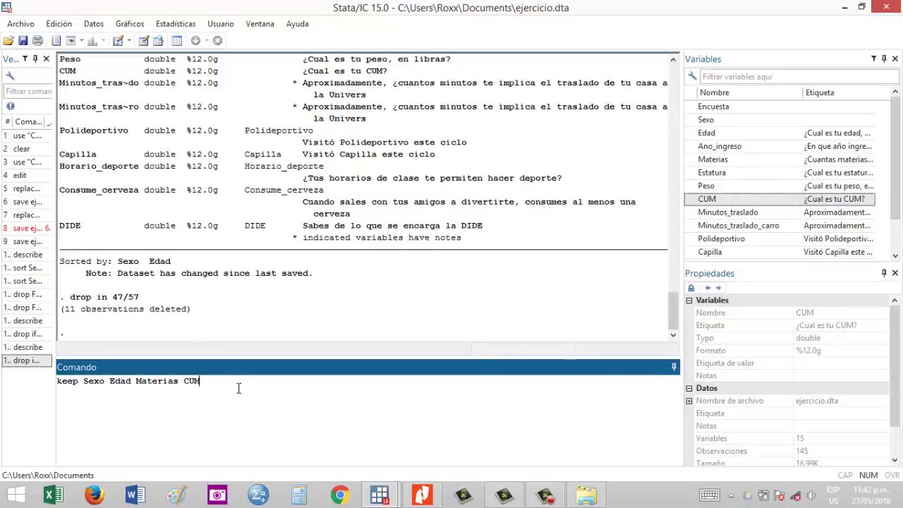
key("Return")
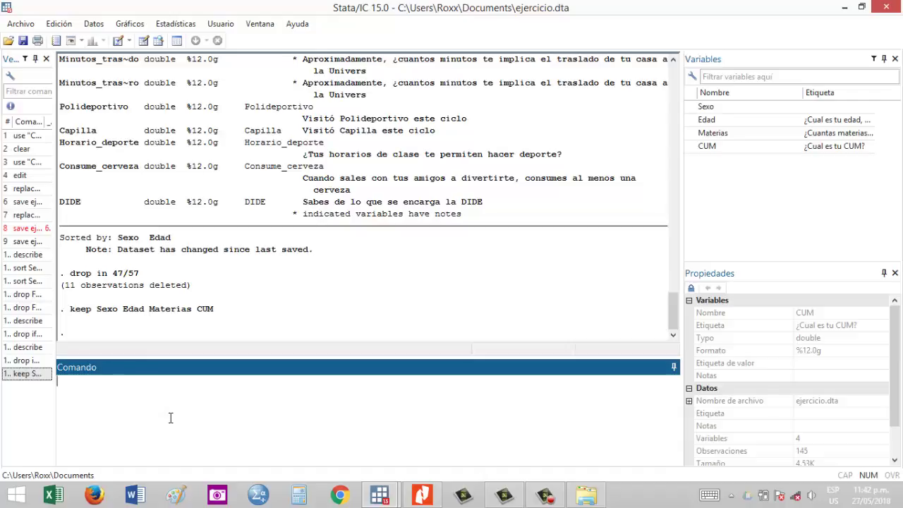
Save the reduced dataset with the command save ejercicio2.dta and check the variable list, selecting Sexo
type("save ejercicio")
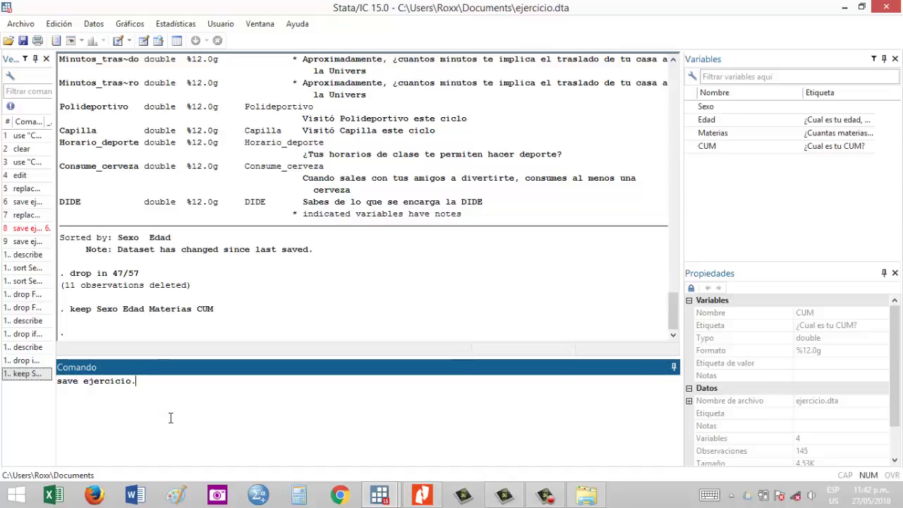
type("2.dta")
key("Return")
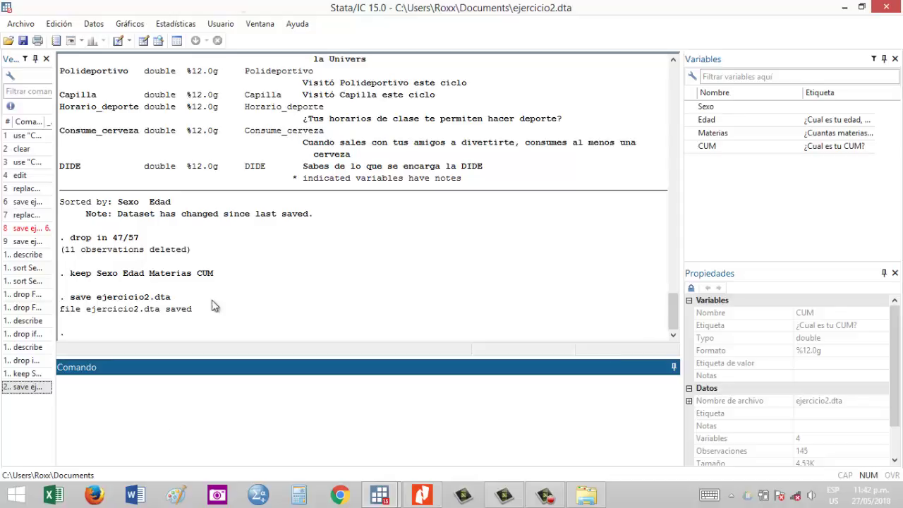
left_click(741, 108)
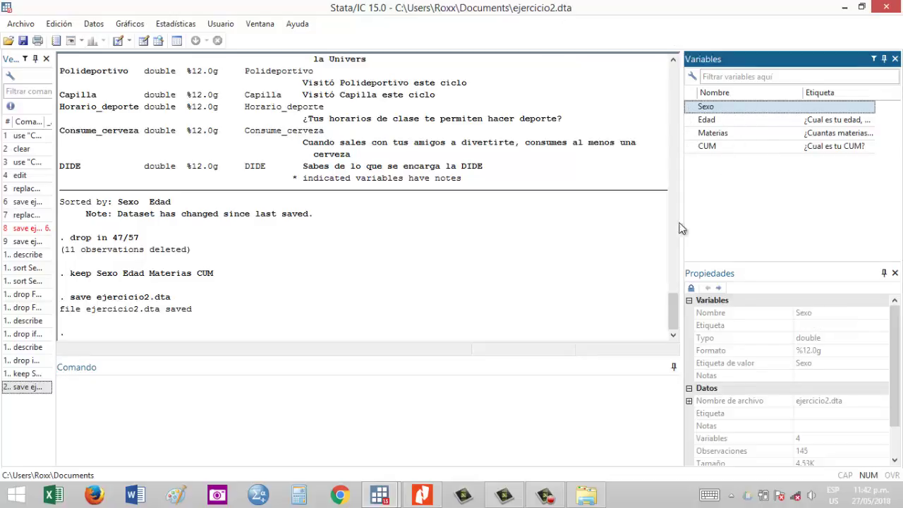
Rename the variable CUM with the command rename CUM promedioNotas
left_click(182, 428)
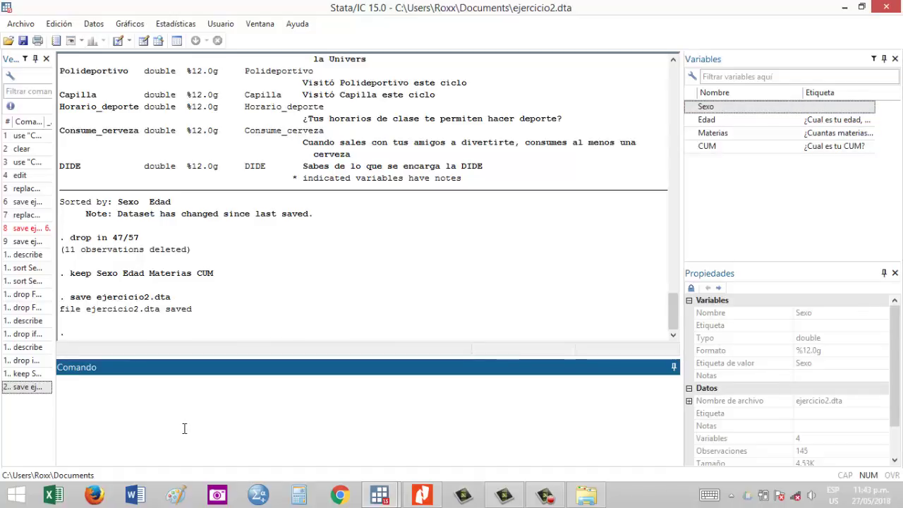
type("renam")
key("BackSpace")
type("name")
type("CUM promedio")
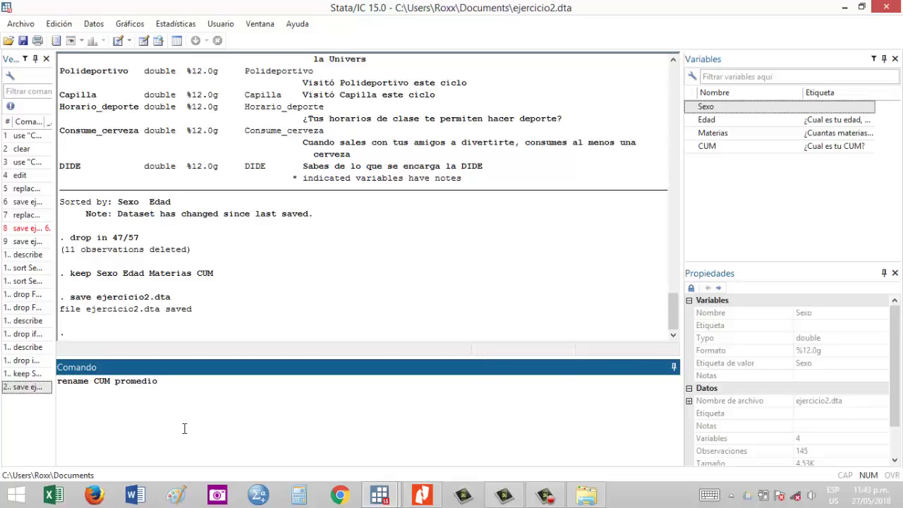
type("Notas")
key("BackSpace")
key("BackSpace")
key("BackSpace")
key("BackSpace")
type("otas")
key("Return")
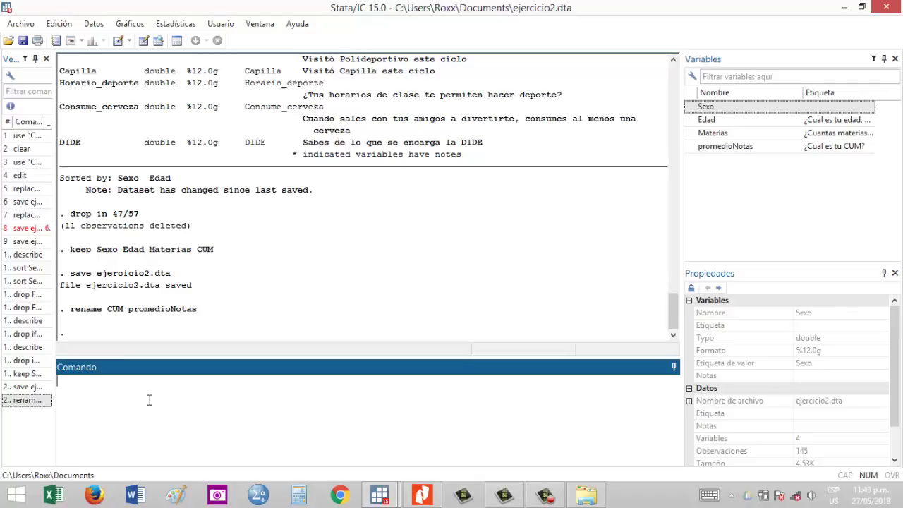
Start a count if command, check the promedioNotas column in the Data Editor from the first record, and return to the main Stata window
type("count if")
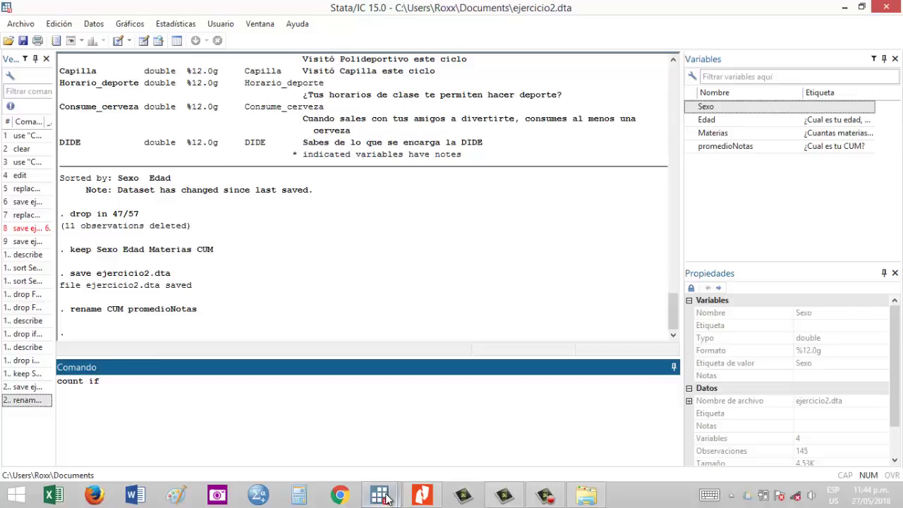
mouse_move(386, 496)
left_click(417, 437)
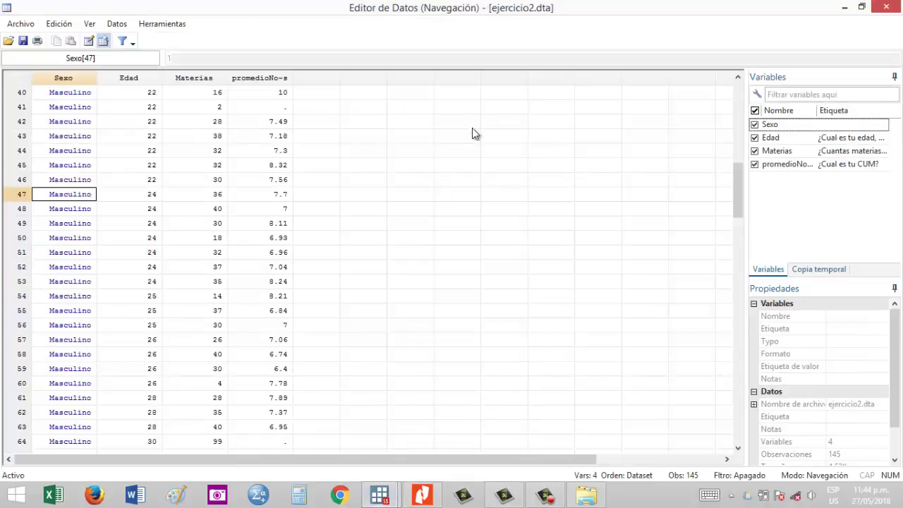
scroll(198, 127, "up", 13)
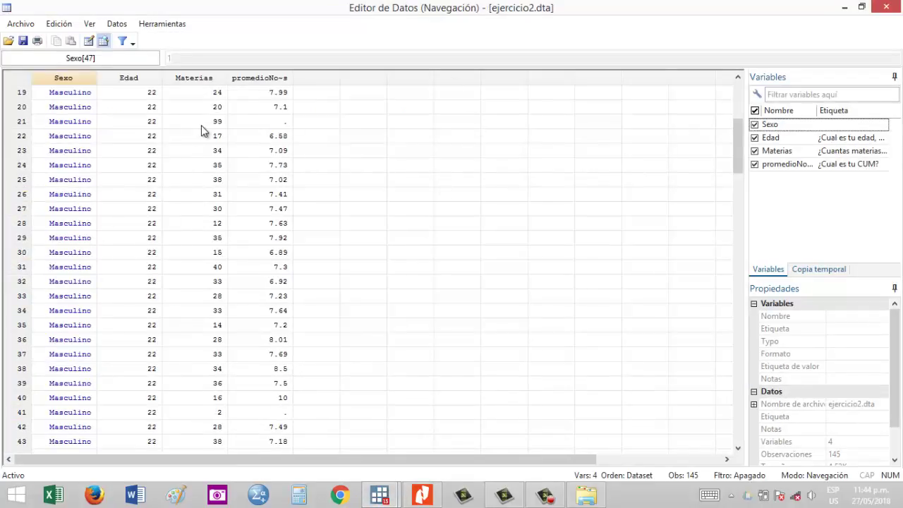
left_click(255, 79)
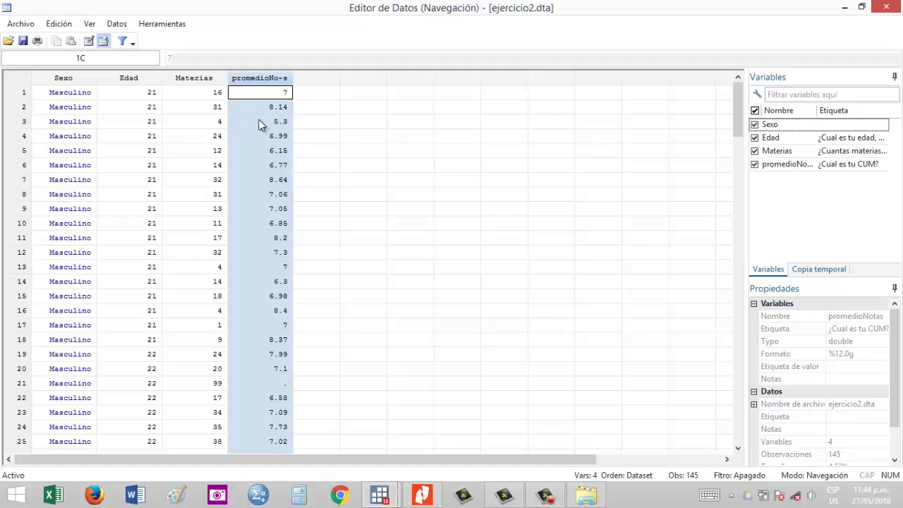
left_click(844, 7)
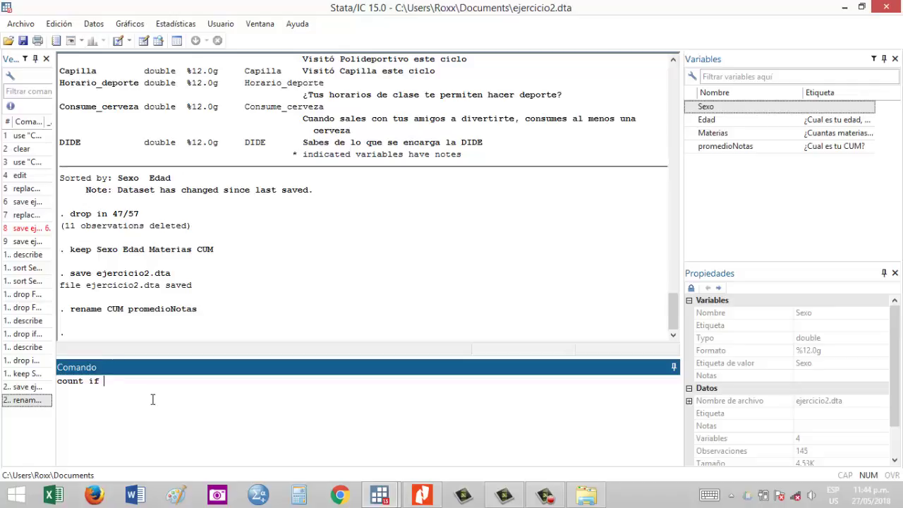
Complete and run the command count if promedioNotas < 6.0, and highlight the resulting count
type("promedioNotas")
key("BackSpace")
key("BackSpace")
key("BackSpace")
key("BackSpace")
type("otas < 6.0")
key("Return")
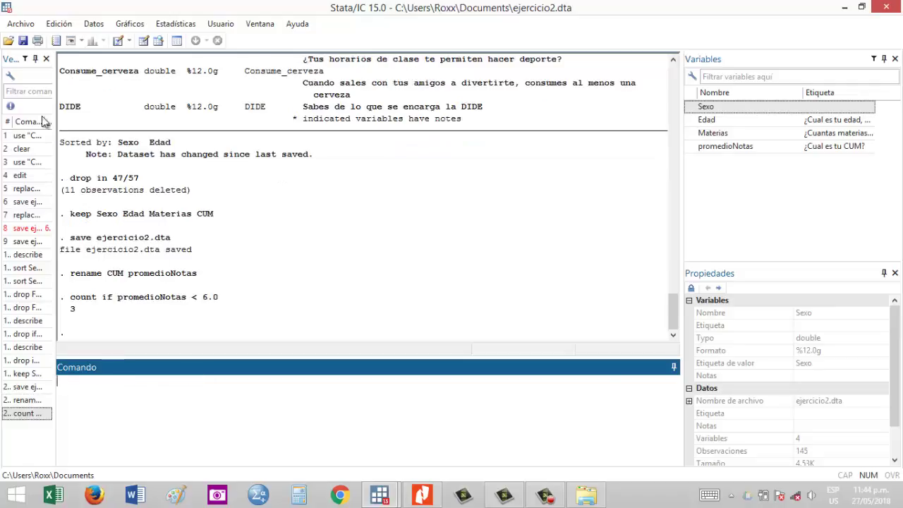
double_click(70, 310)
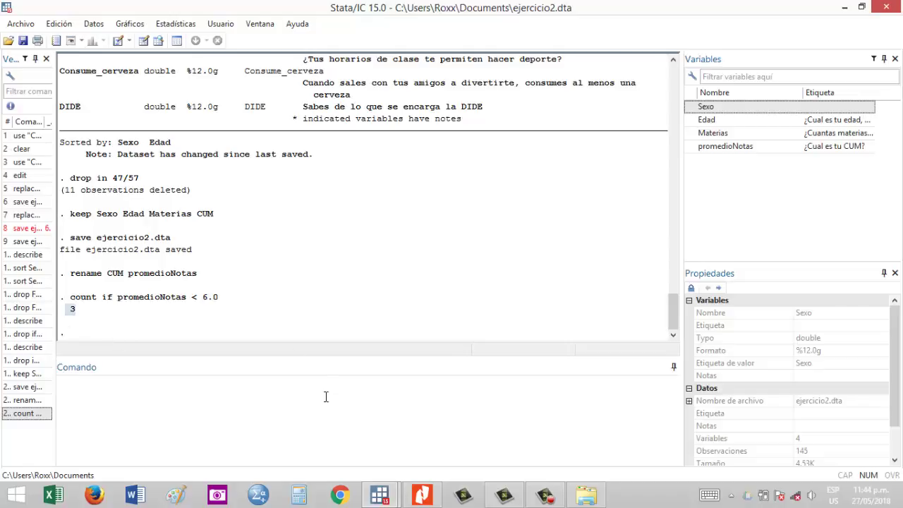
Switch to the Data Editor and examine the promedioNotas column for values below 6.0, highlighting rows 3, 97 and 129
mouse_move(381, 494)
left_click(416, 437)
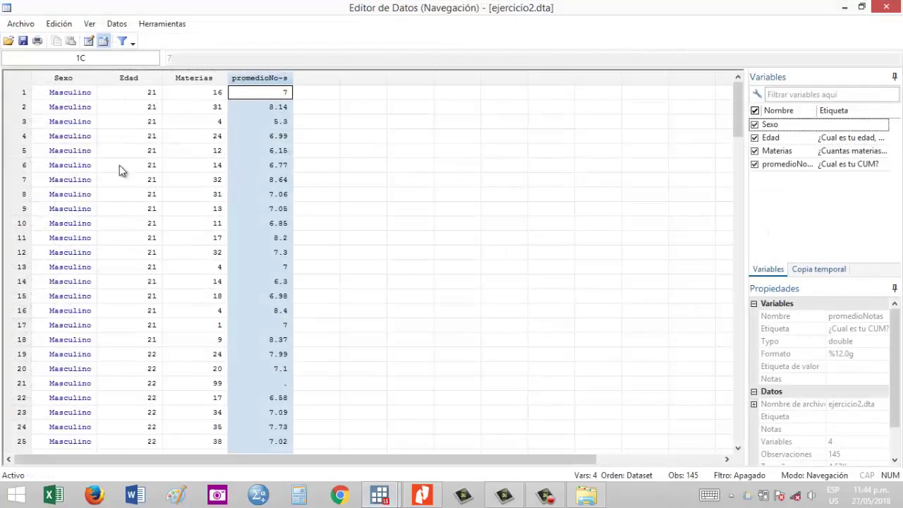
scroll(88, 125, "down", 1)
scroll(87, 125, "up", 1)
left_click(23, 122)
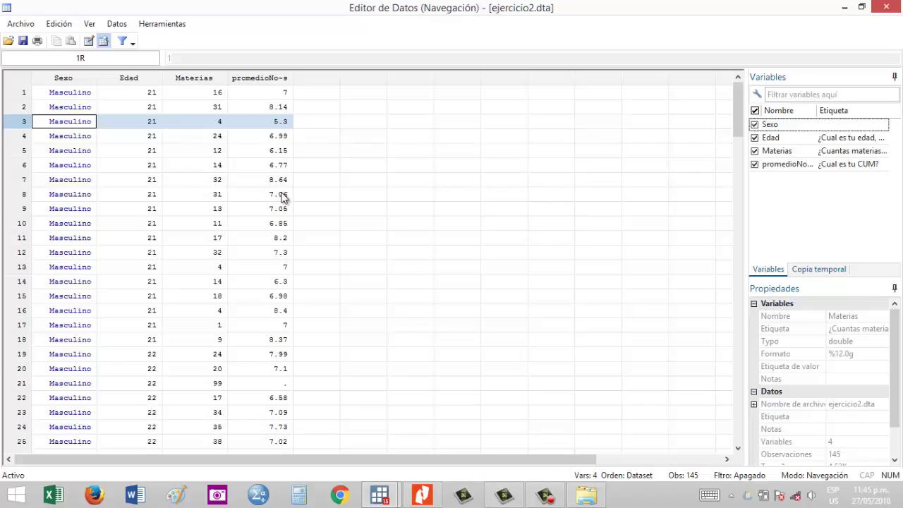
scroll(269, 205, "down", 12)
scroll(269, 206, "down", 10)
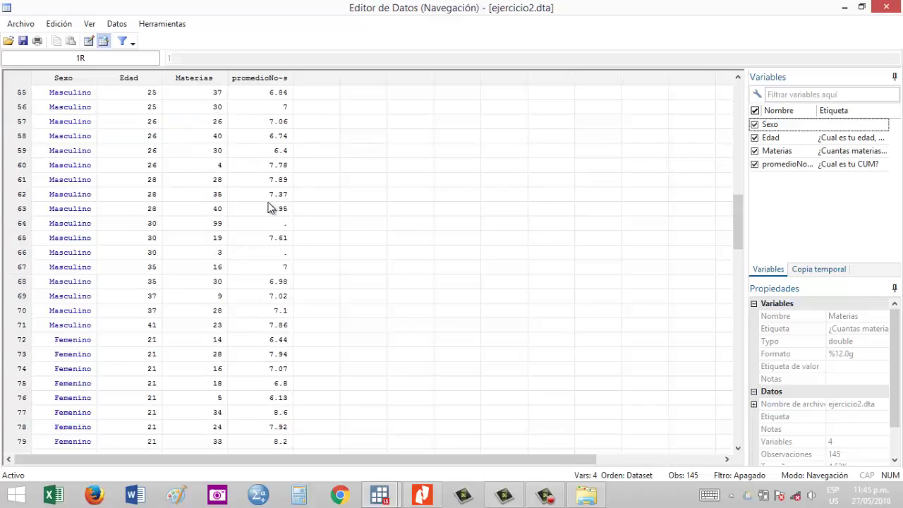
scroll(269, 207, "down", 1)
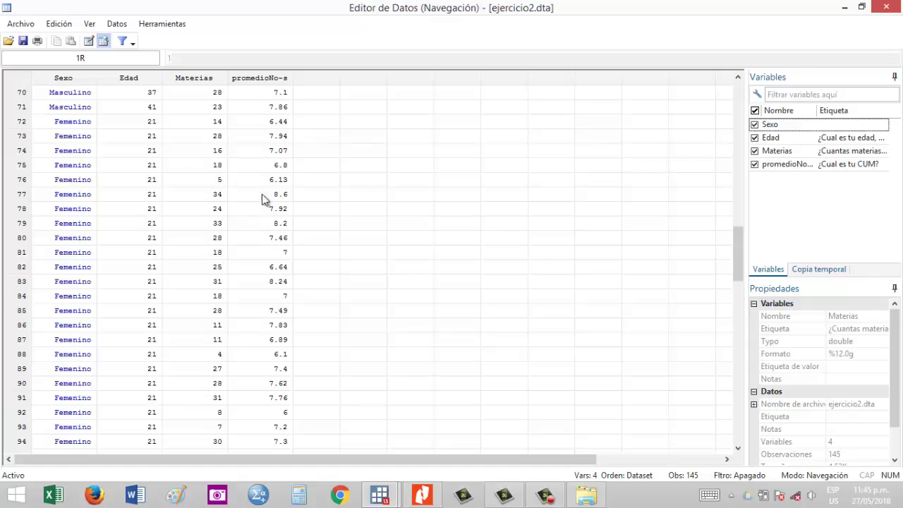
scroll(257, 141, "down", 5)
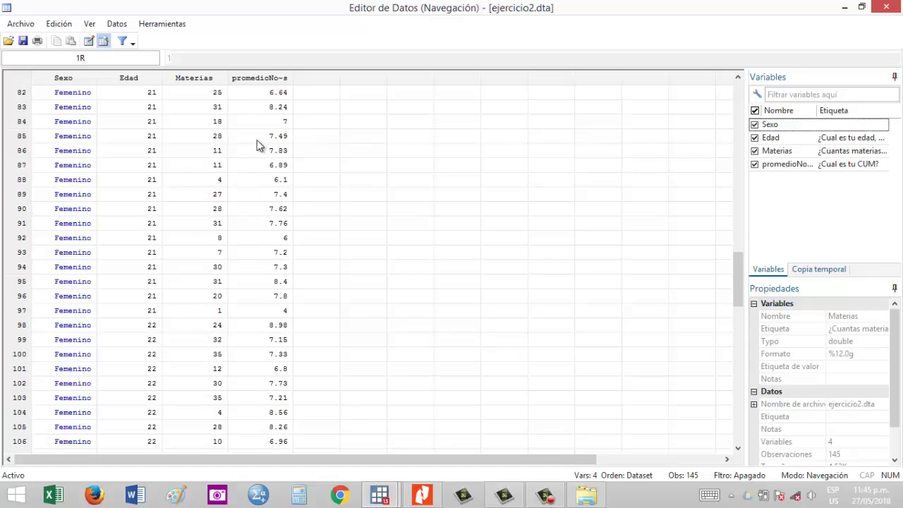
left_click(17, 269)
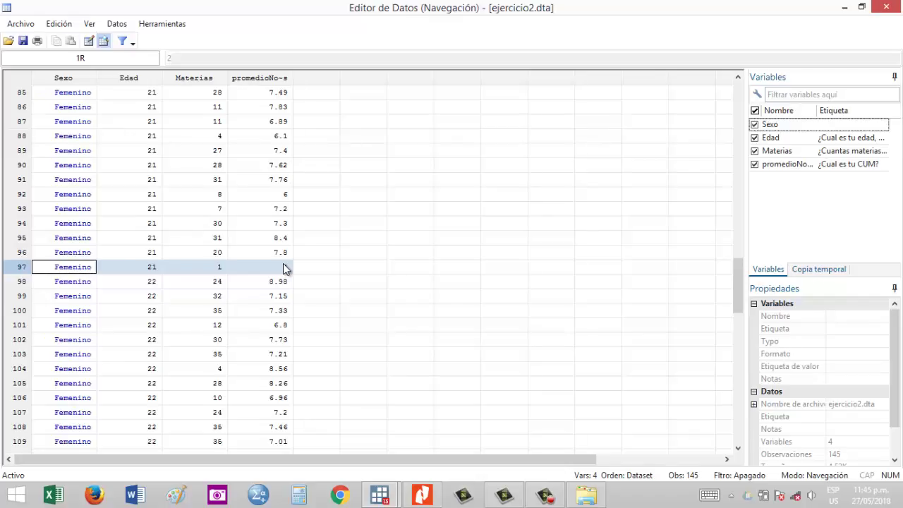
scroll(304, 294, "down", 9)
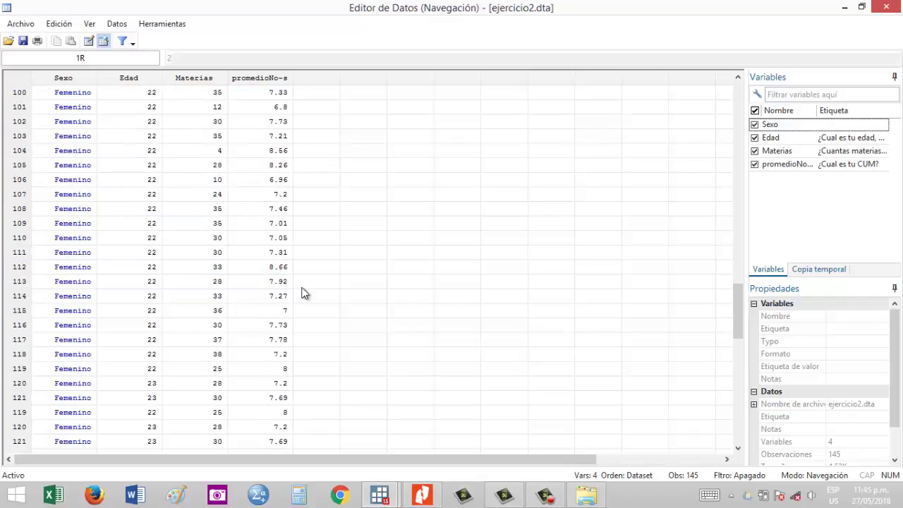
scroll(304, 293, "down", 5)
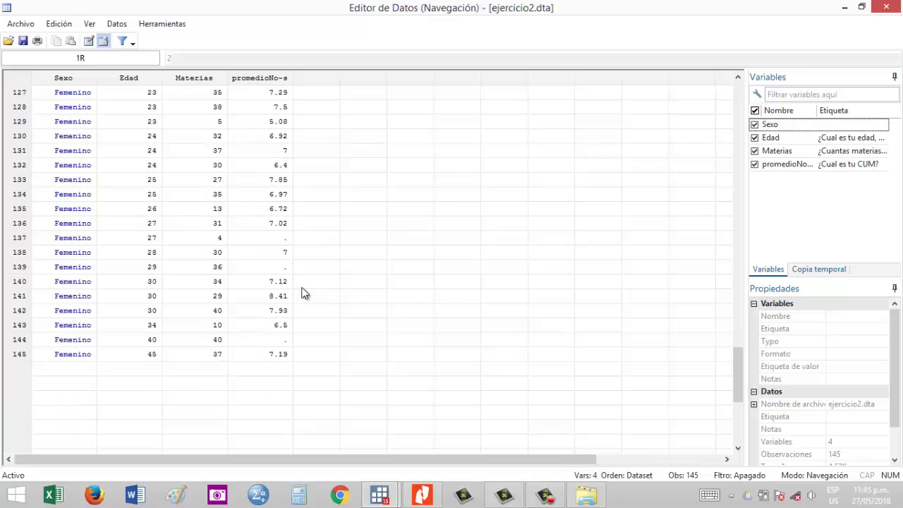
left_click(248, 122)
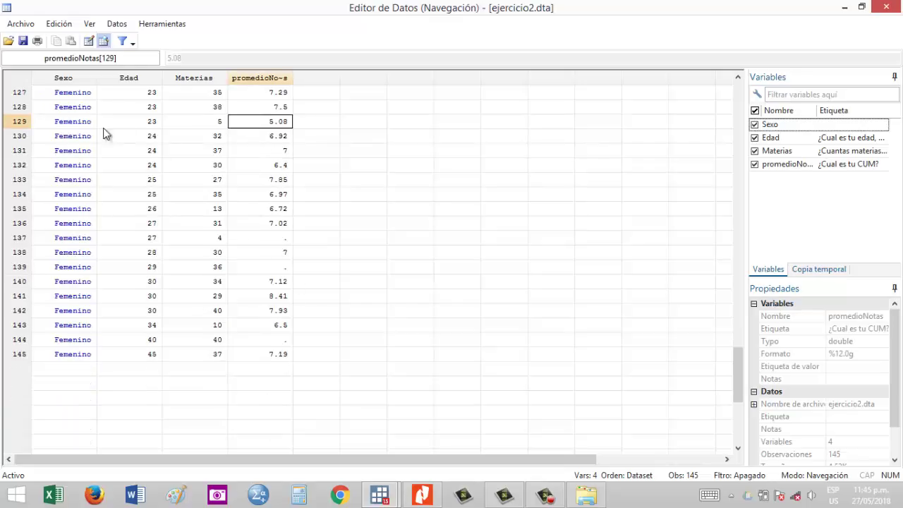
left_click(14, 124)
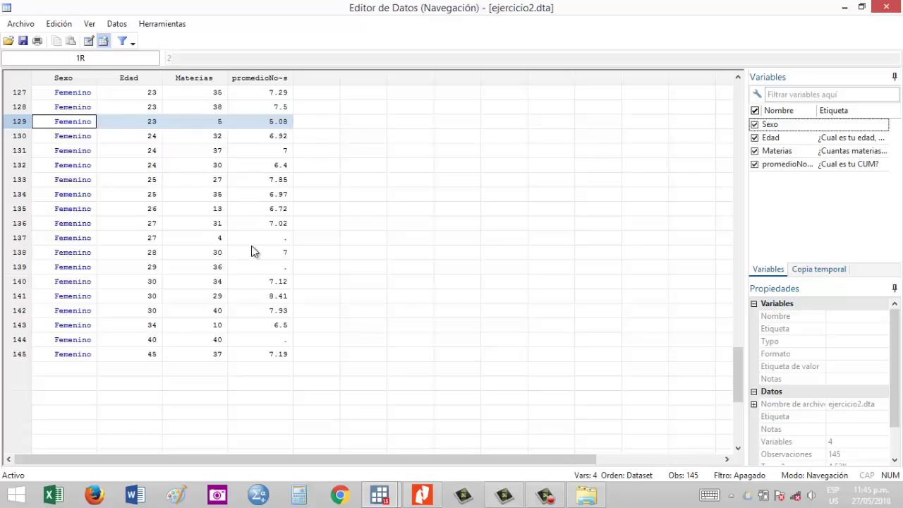
Return to the first records and inspect the promedioNotas cell of observation 21
scroll(283, 221, "up", 4)
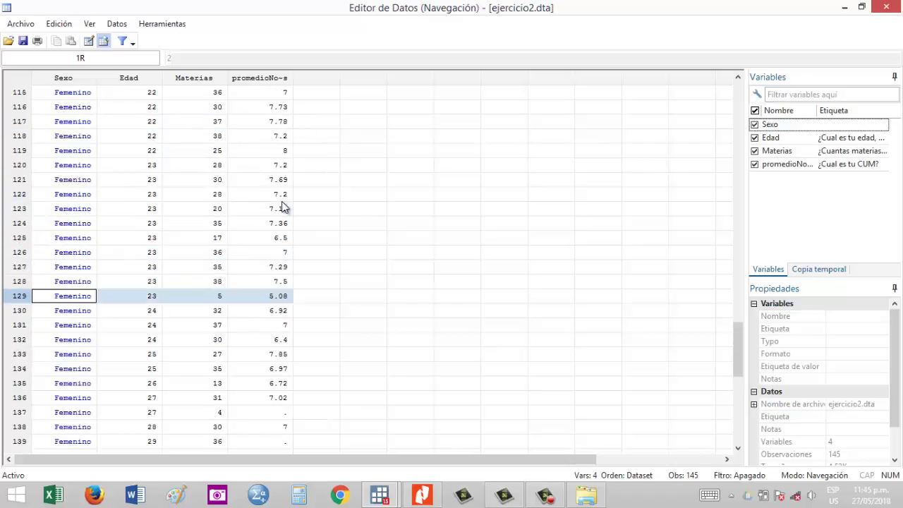
scroll(282, 207, "up", 17)
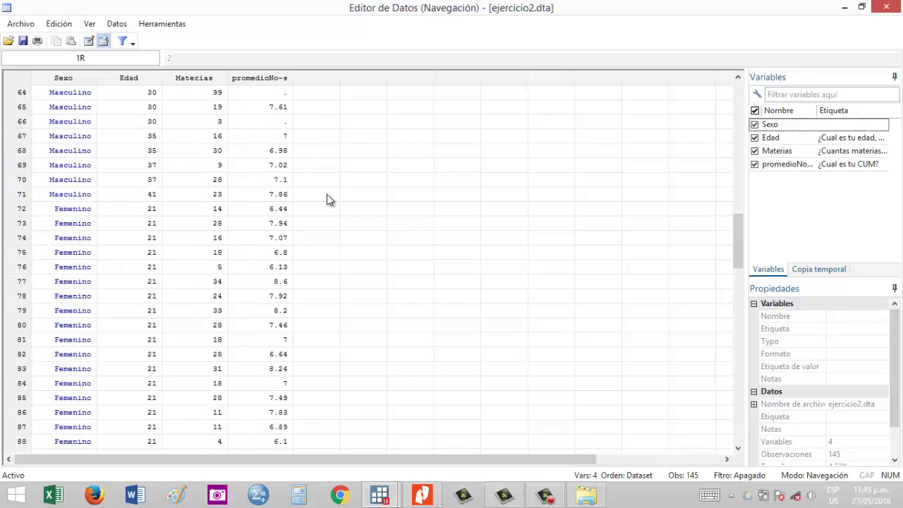
scroll(315, 179, "up", 20)
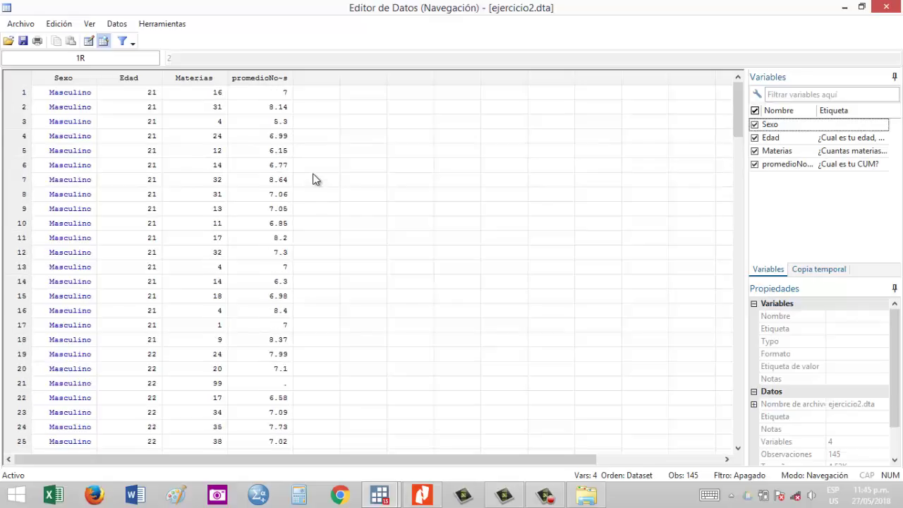
scroll(261, 308, "down", 5)
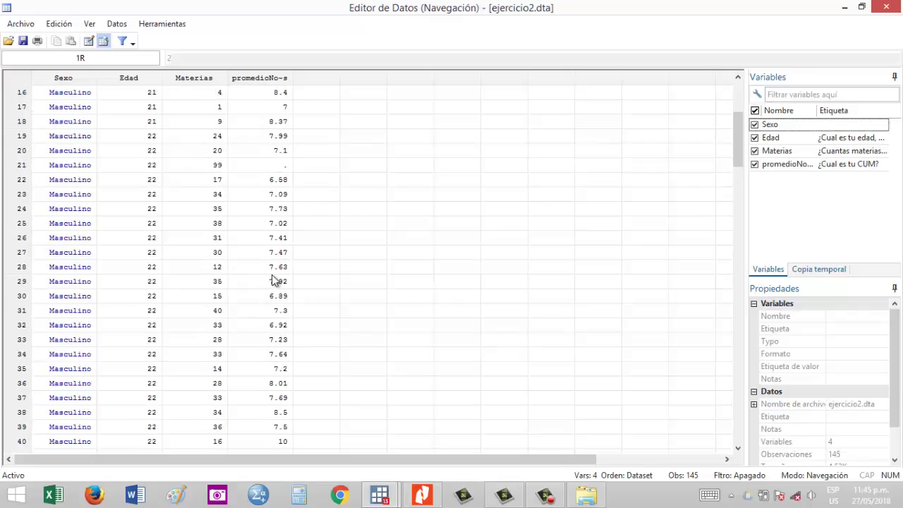
left_click(266, 167)
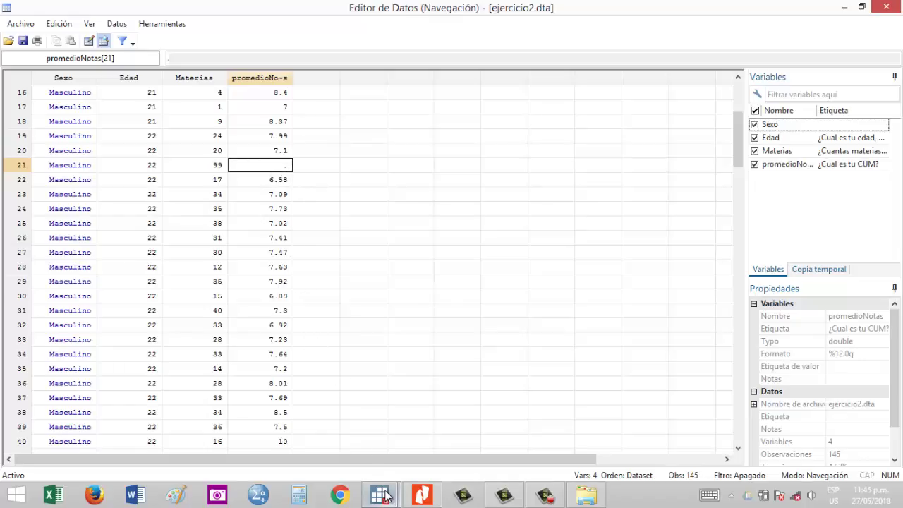
Switch back to the main Stata window and run the command list Edad
mouse_move(385, 496)
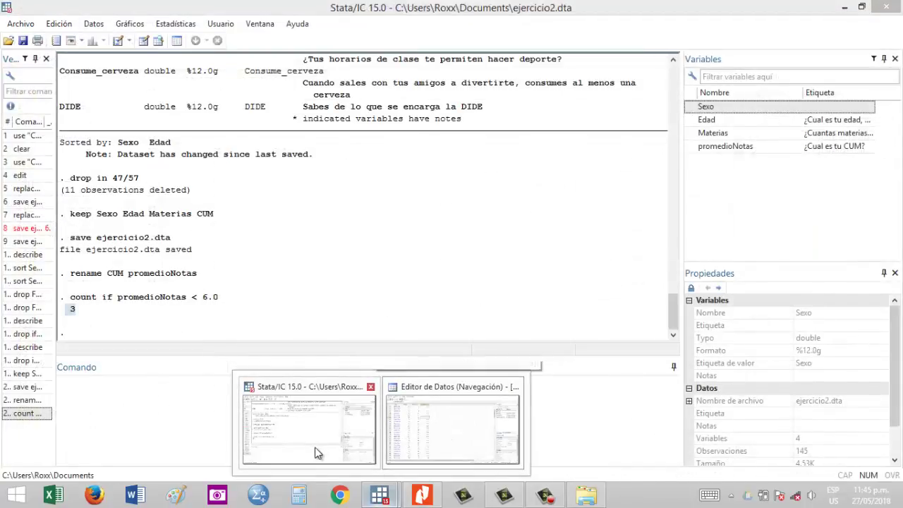
left_click(350, 441)
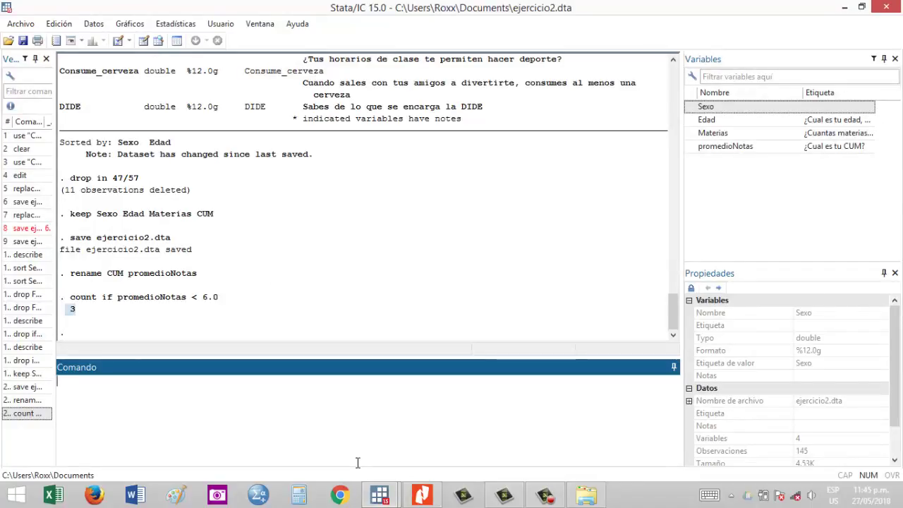
type("list")
type("Edad")
key("Return")
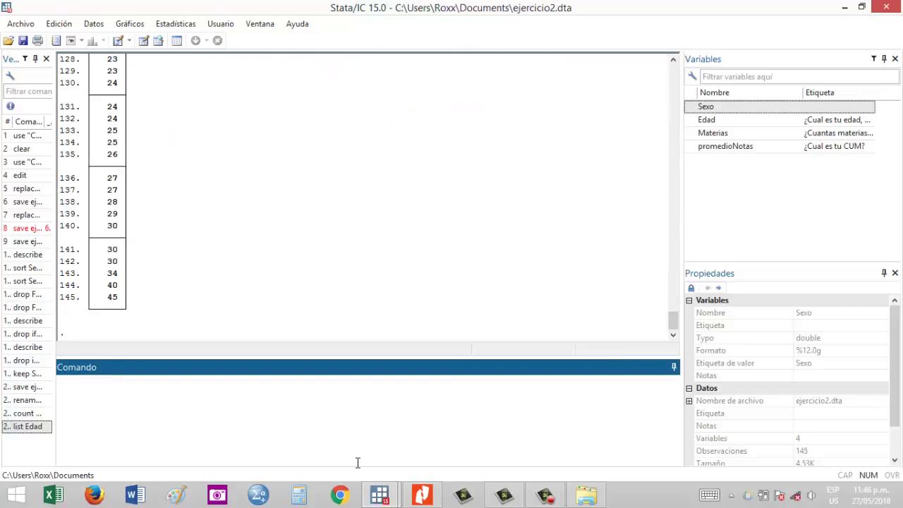
Examine the Edad listing in the results from its first observation to its last
left_click(235, 259)
scroll(235, 260, "up", 20)
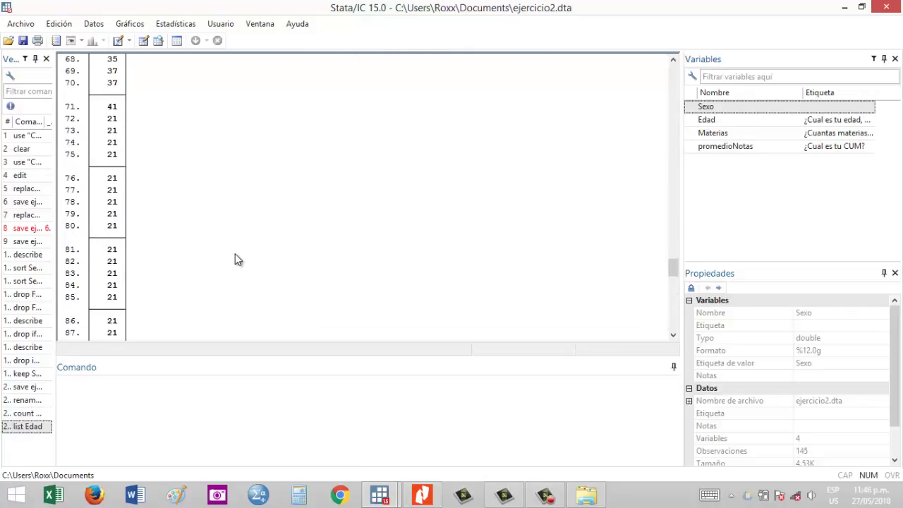
scroll(235, 259, "up", 20)
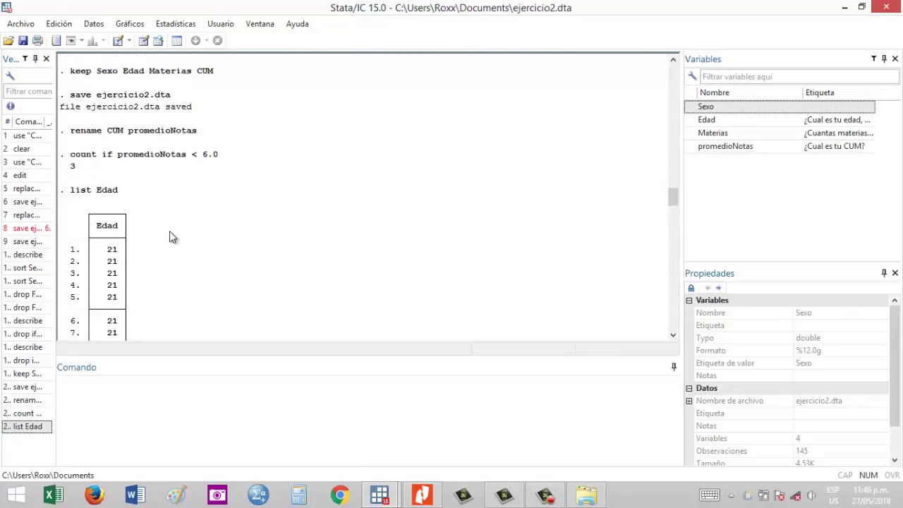
scroll(169, 237, "down", 1)
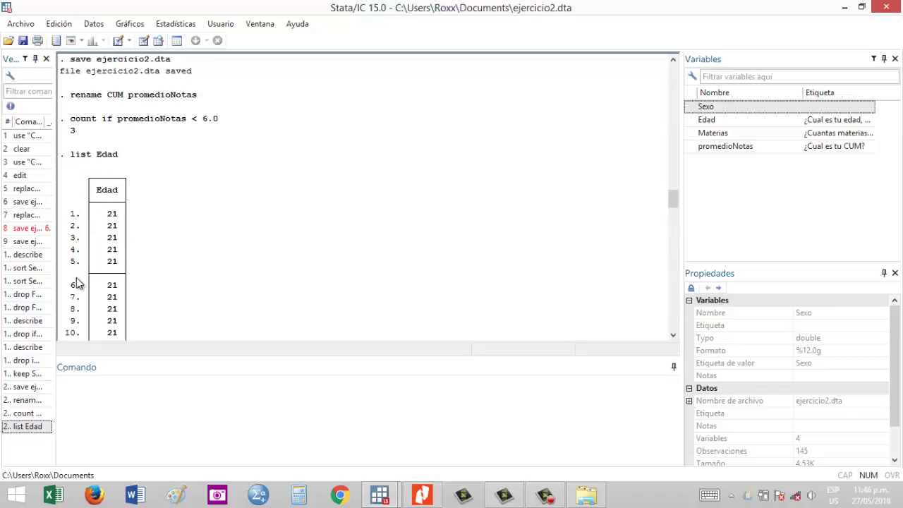
scroll(79, 275, "down", 20)
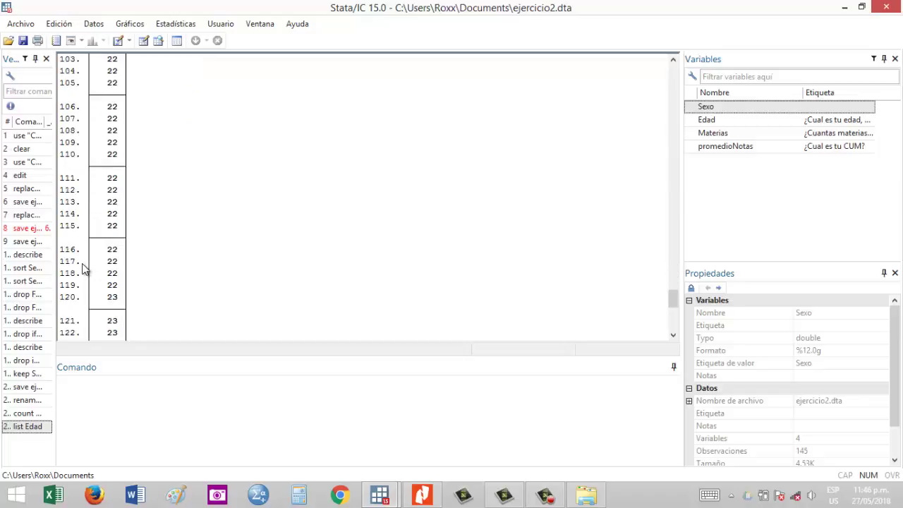
scroll(82, 268, "down", 10)
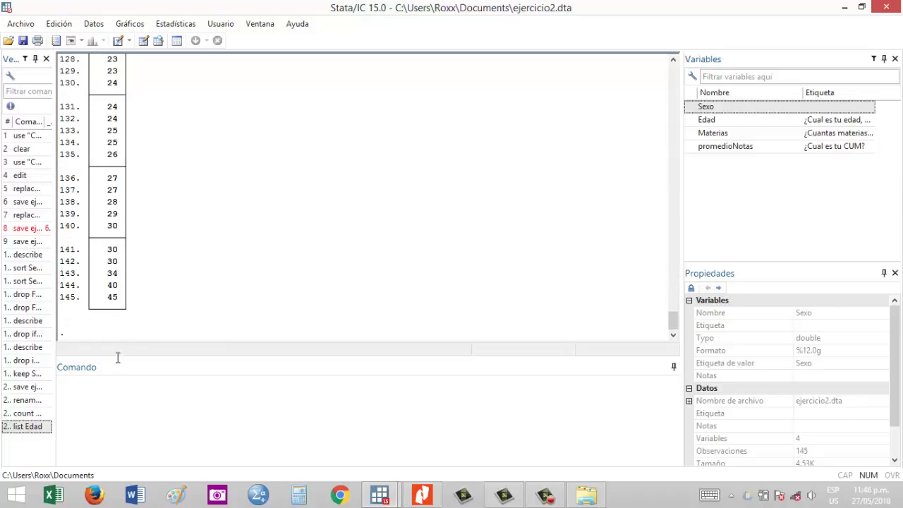
List both the sex and age variables with the command list Sexo Edad
left_click(102, 396)
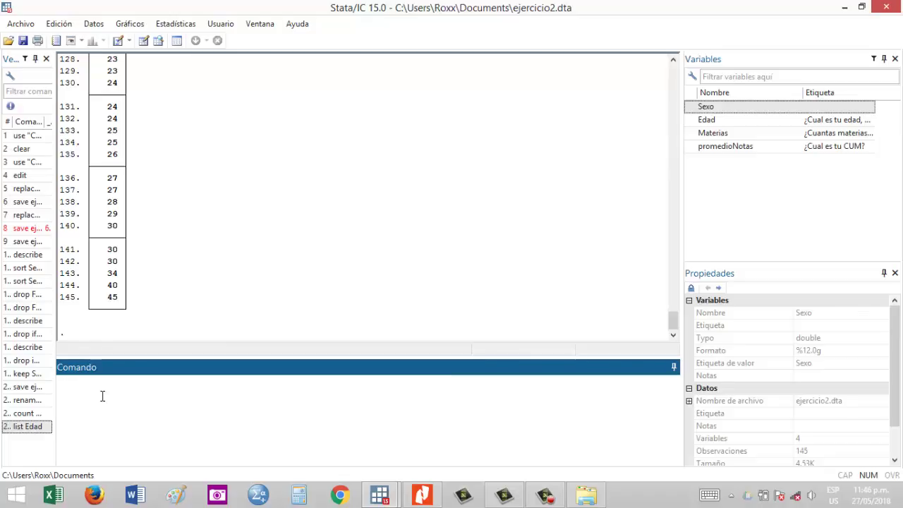
type("list Sexo Edad")
key("Return")
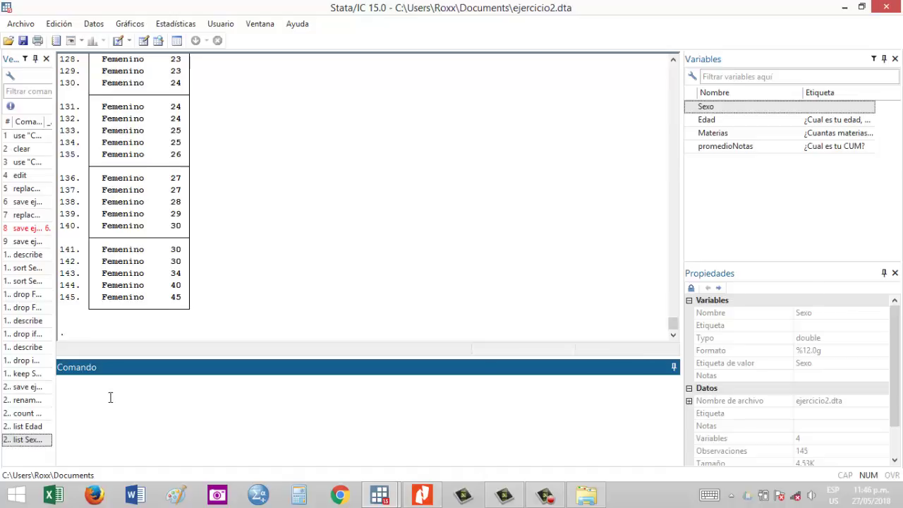
Run the command inspect Materias and check the positive, missing and overall observation counts in its output
type("inspect")
type("Materias")
key("Return")
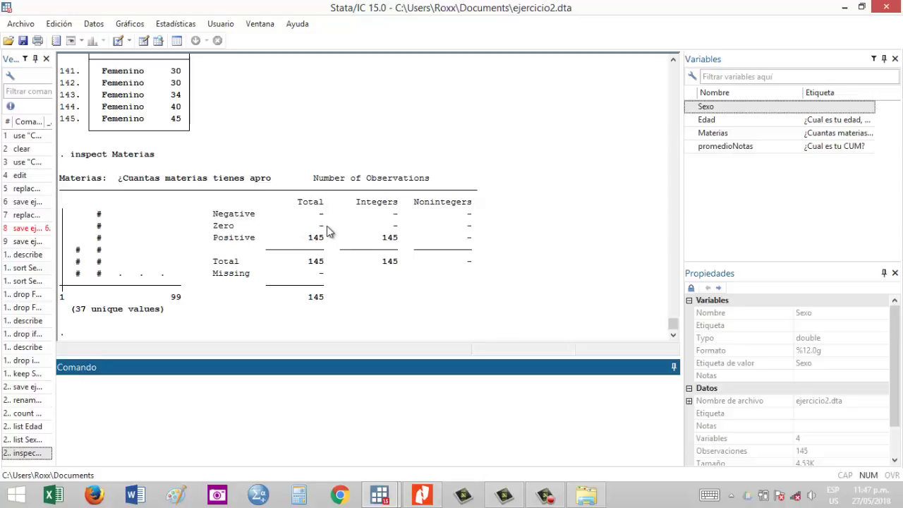
double_click(314, 239)
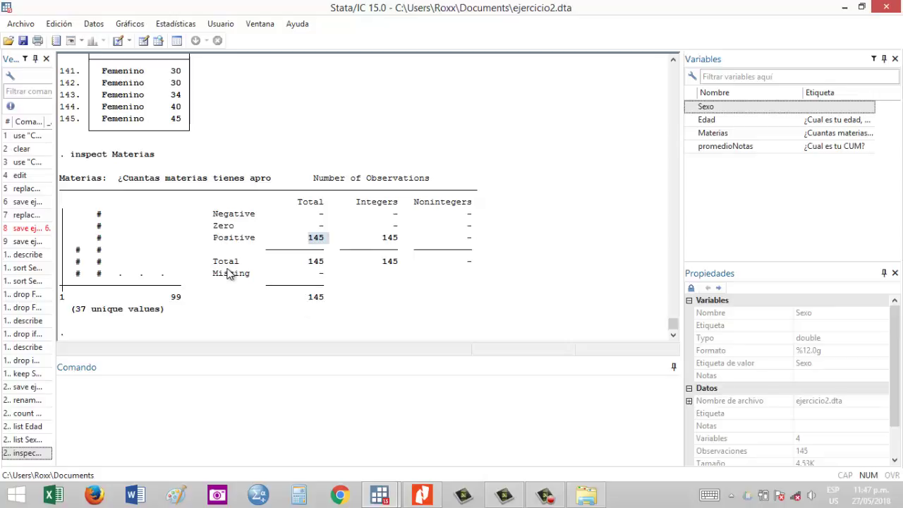
double_click(330, 278)
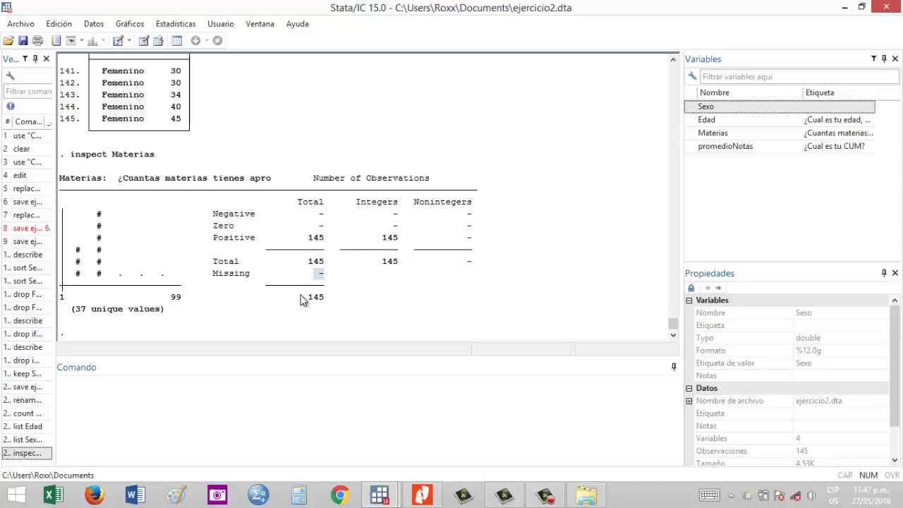
left_click_drag(302, 299, 328, 299)
left_click(391, 298)
Inspect the grade average and subjects variables together with the command inspect promedioNotas Materias
left_click(125, 403)
type("in")
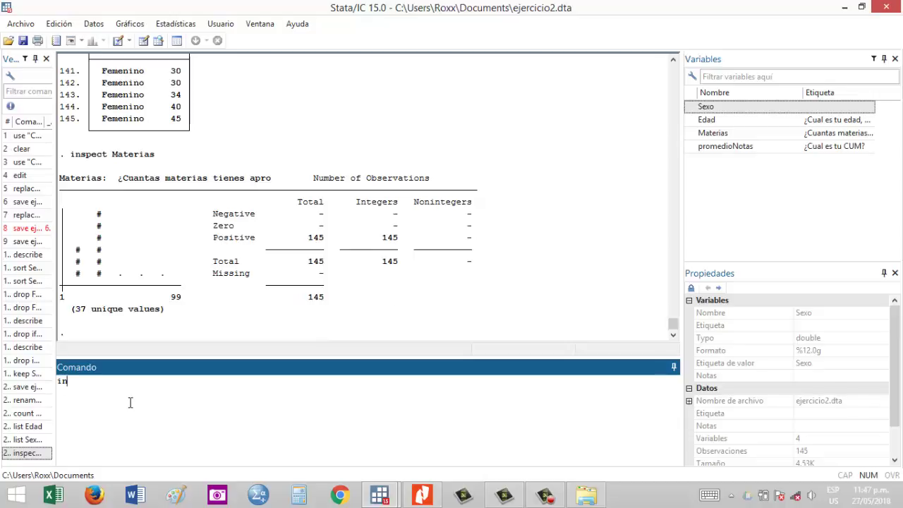
type("spect")
type("Ma")
key("BackSpace")
key("BackSpace")
type("promedioN")
key("BackSpace")
type("Notas Materias")
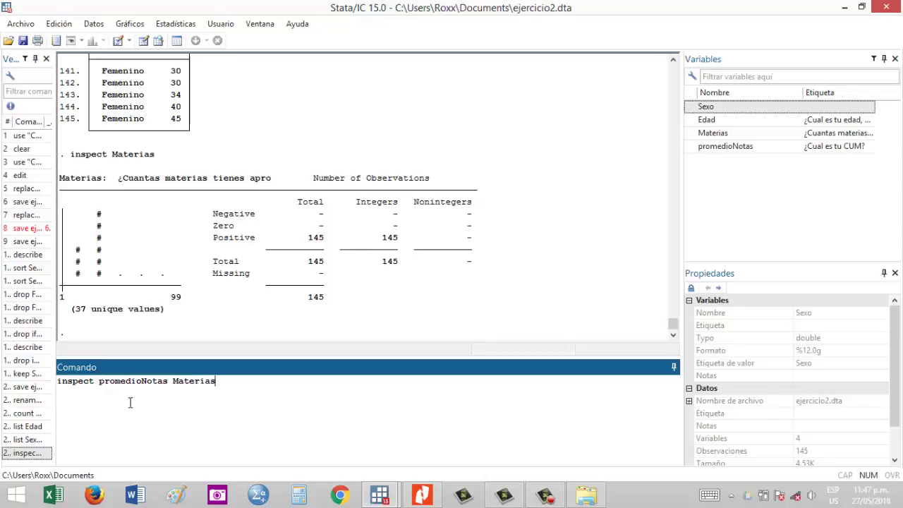
key("Return")
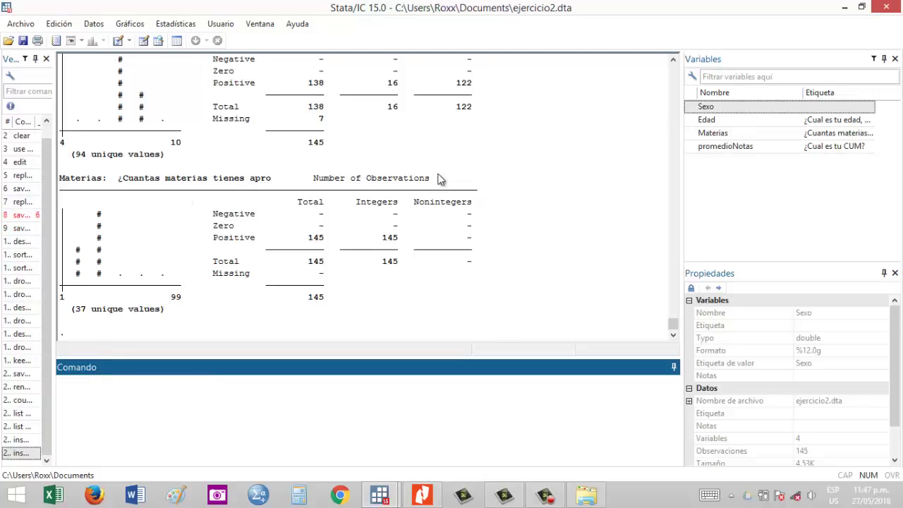
Examine the positive, integer, noninteger, missing and total observation counts in the inspect output for promedioNotas and Materias
left_click(472, 209)
scroll(465, 212, "up", 3)
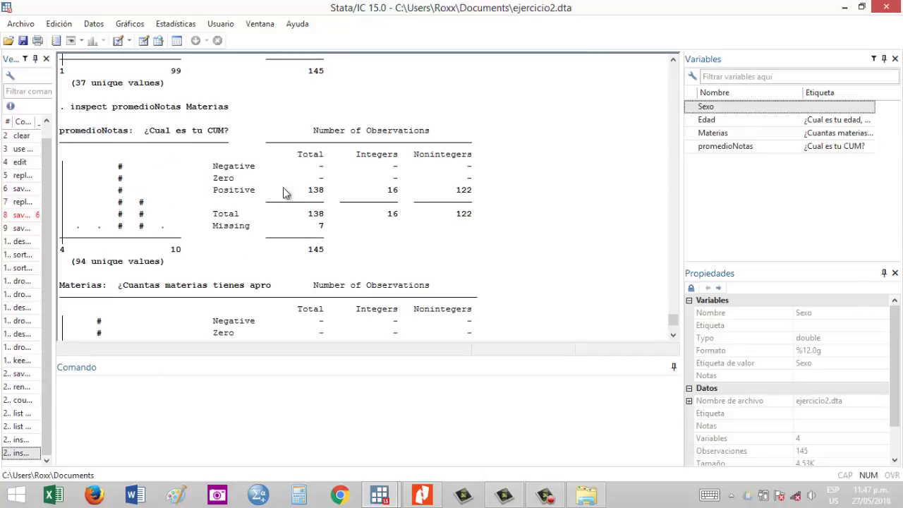
left_click_drag(333, 168, 330, 190)
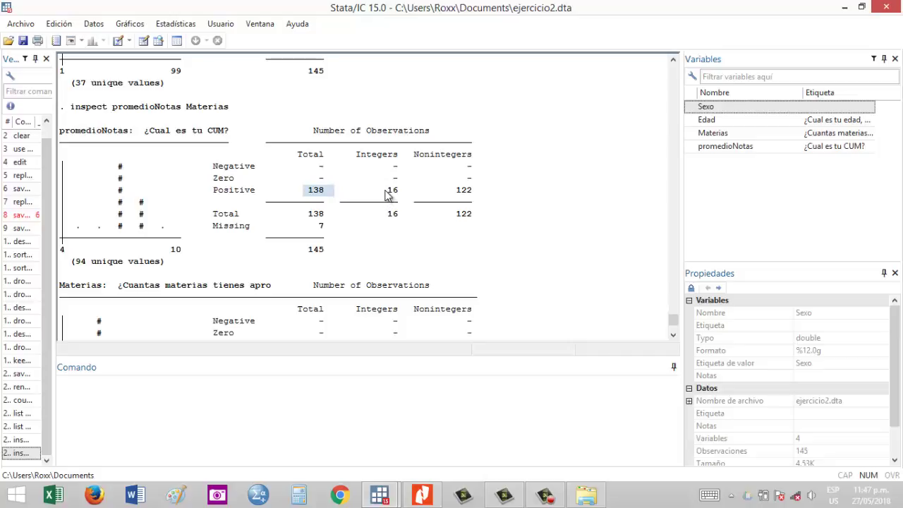
left_click_drag(385, 192, 399, 195)
left_click_drag(452, 192, 472, 196)
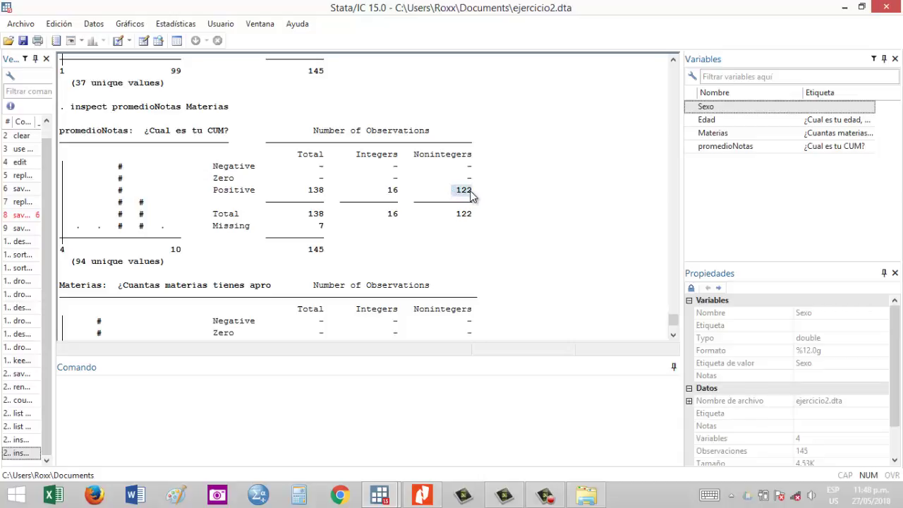
scroll(399, 257, "down", 1)
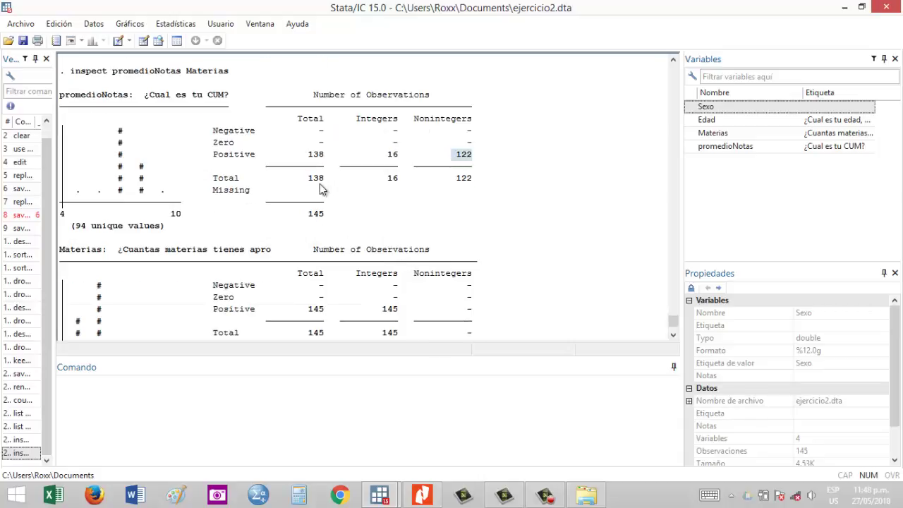
left_click_drag(330, 191, 319, 203)
left_click_drag(308, 180, 329, 183)
left_click_drag(304, 215, 309, 217)
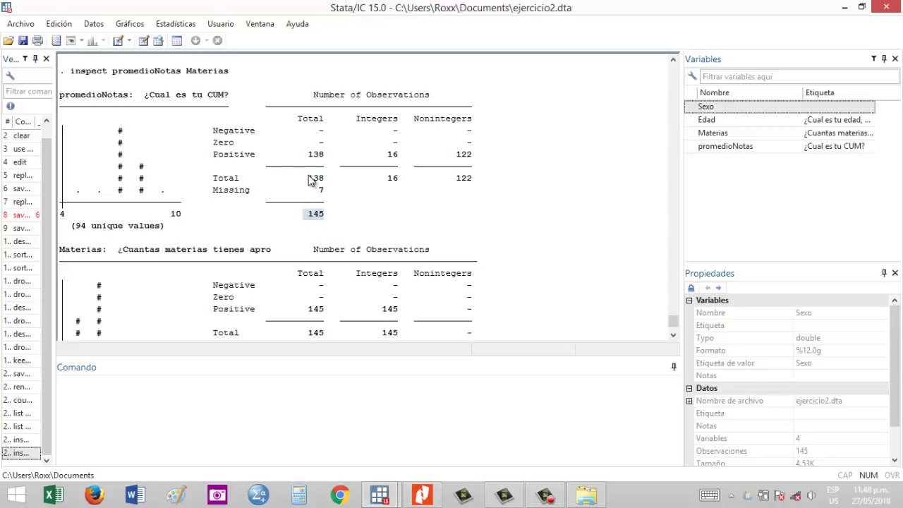
left_click_drag(308, 181, 325, 191)
scroll(343, 206, "down", 2)
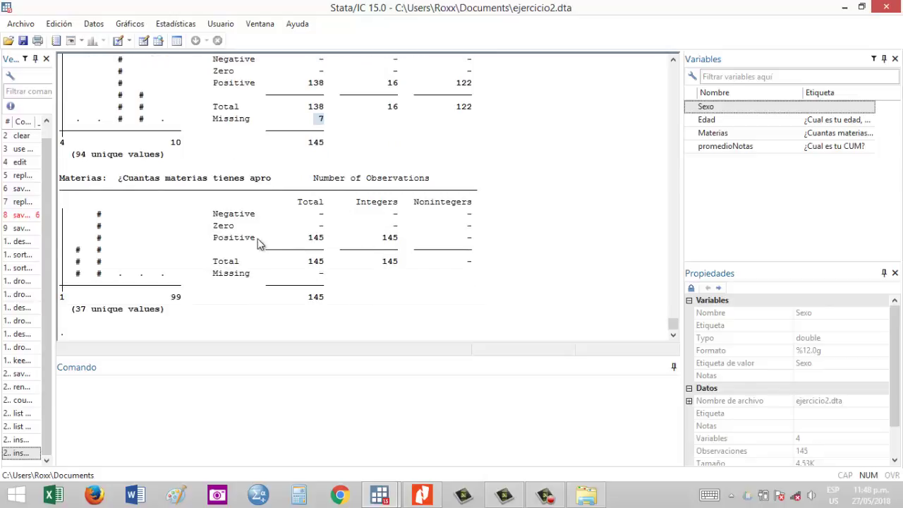
left_click_drag(305, 238, 326, 261)
left_click(319, 299)
left_click_drag(382, 237, 396, 250)
Run the command sum promedioNotas and review its observations, mean, standard deviation, minimum and maximum
left_click(290, 395)
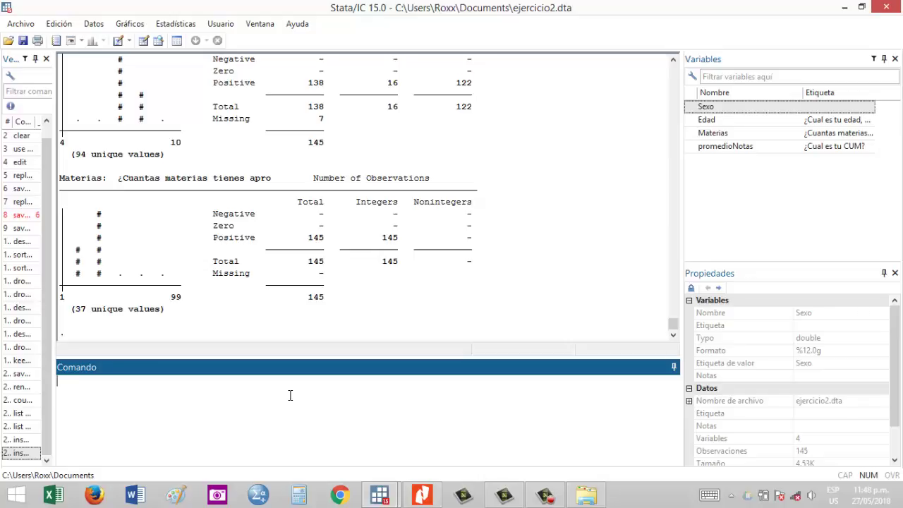
type("s")
key("BackSpace")
type("sum")
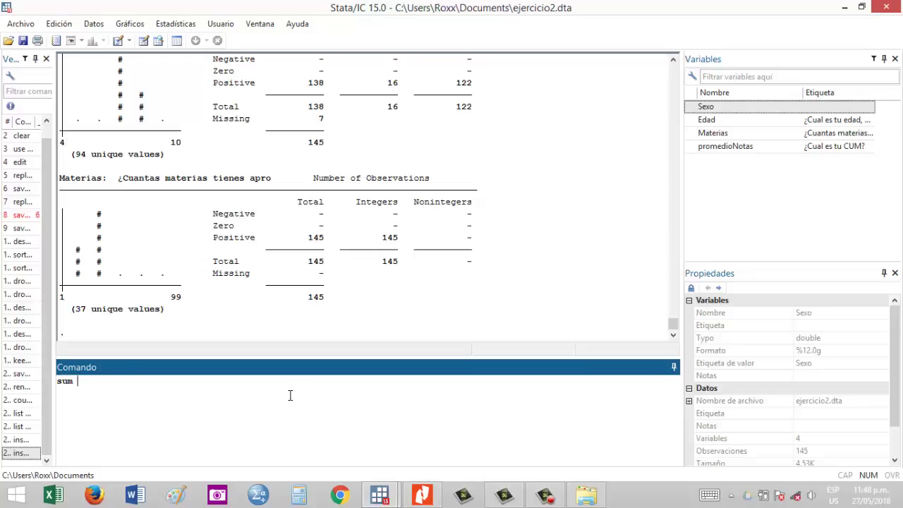
type("promedioNO")
key("BackSpace")
type("otas")
key("Return")
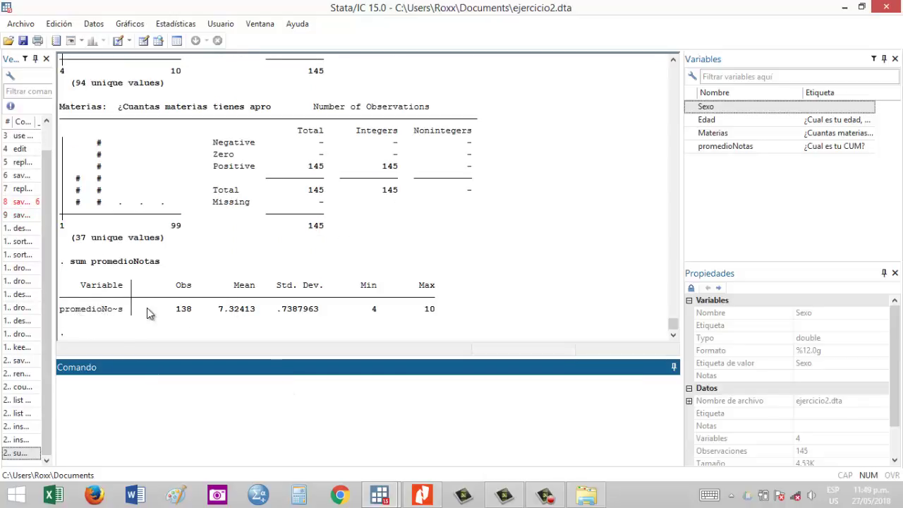
left_click_drag(173, 311, 196, 313)
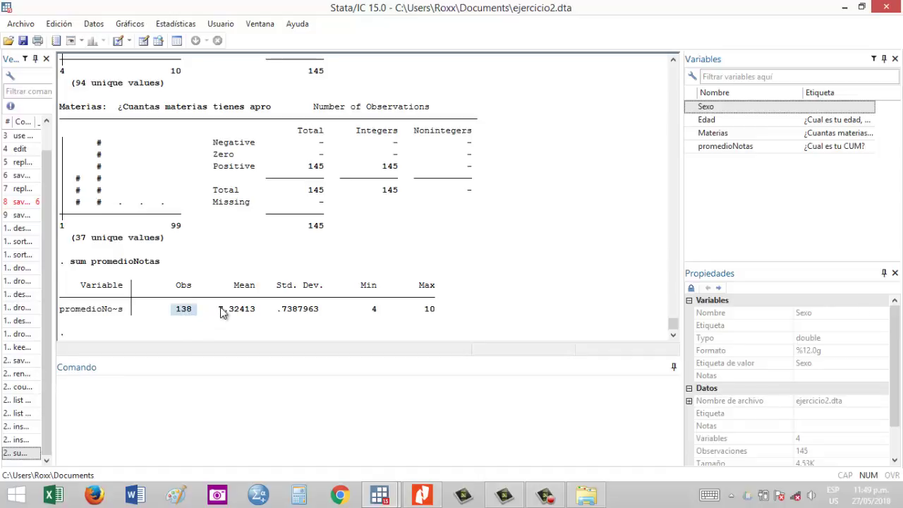
left_click(221, 312)
left_click_drag(221, 312, 316, 314)
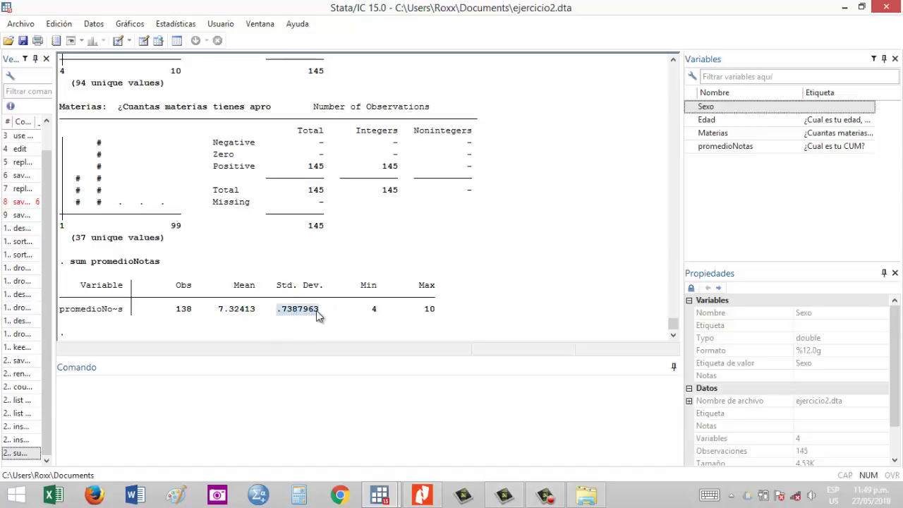
left_click_drag(370, 309, 437, 311)
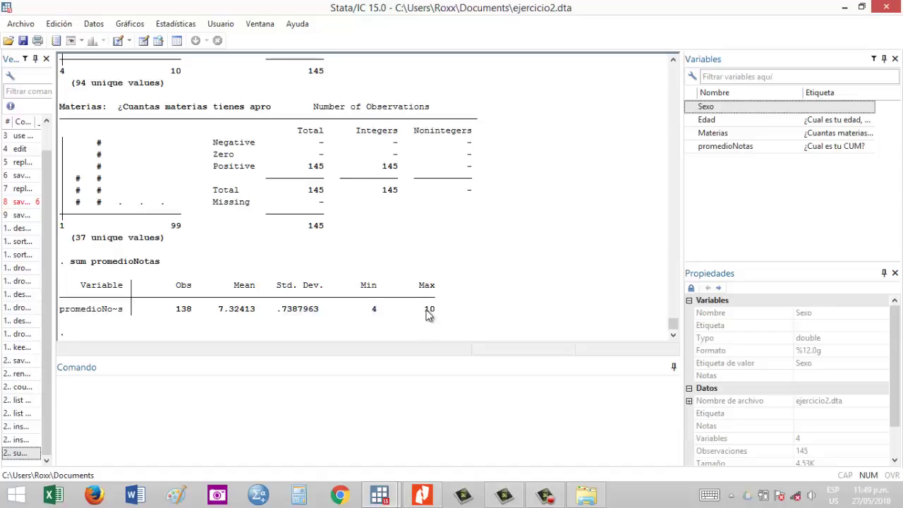
Run the command sum promedioNotas, detail and review the observations, mean, standard deviation, variance, skewness and kurtosis
left_click(206, 397)
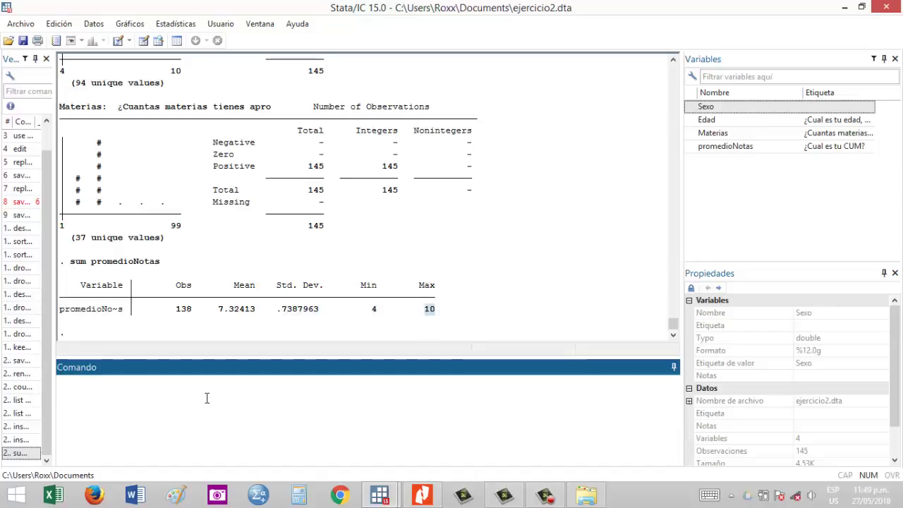
type("sum ")
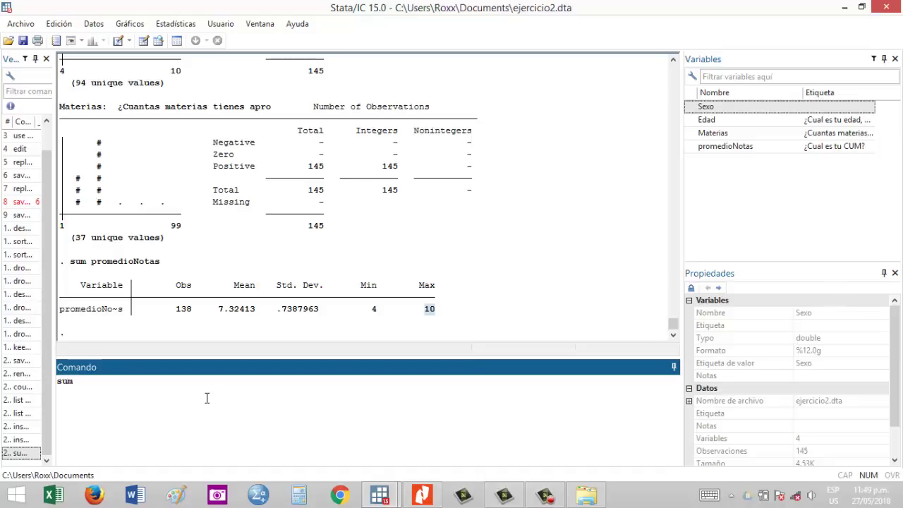
type("promedioNotas, detail")
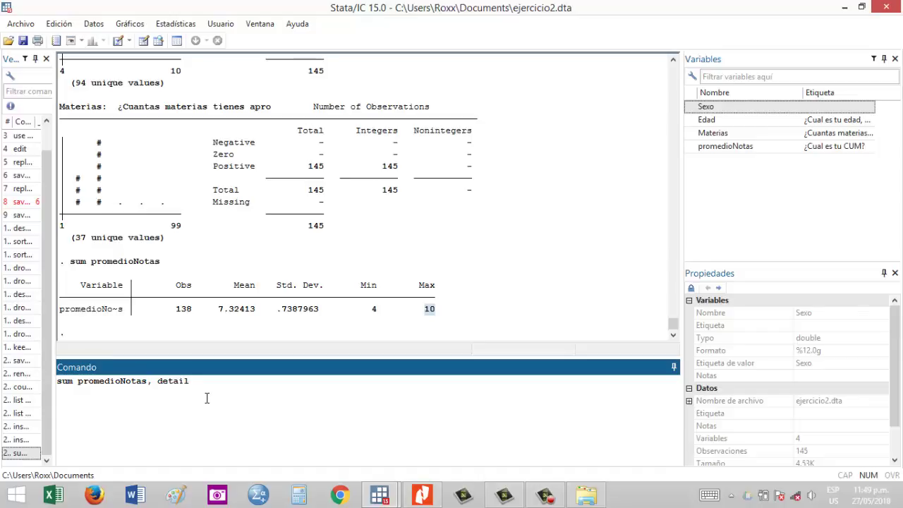
key("Return")
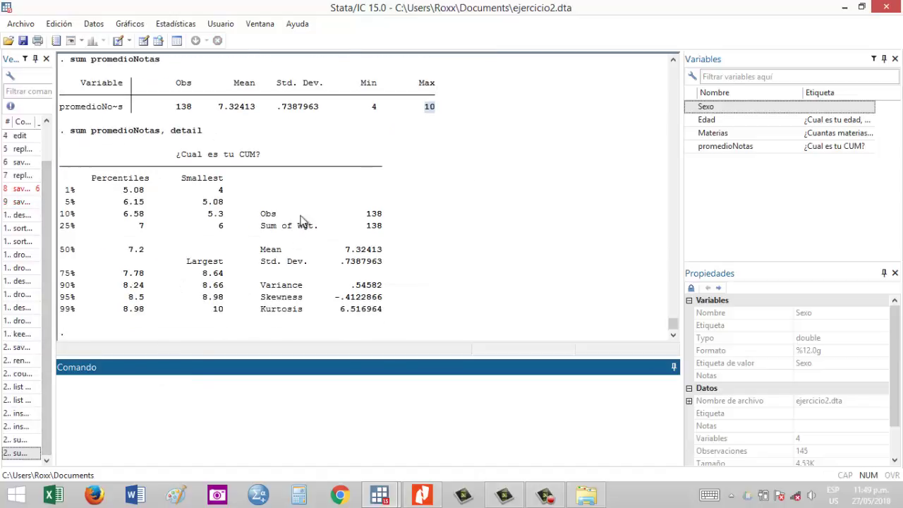
double_click(374, 213)
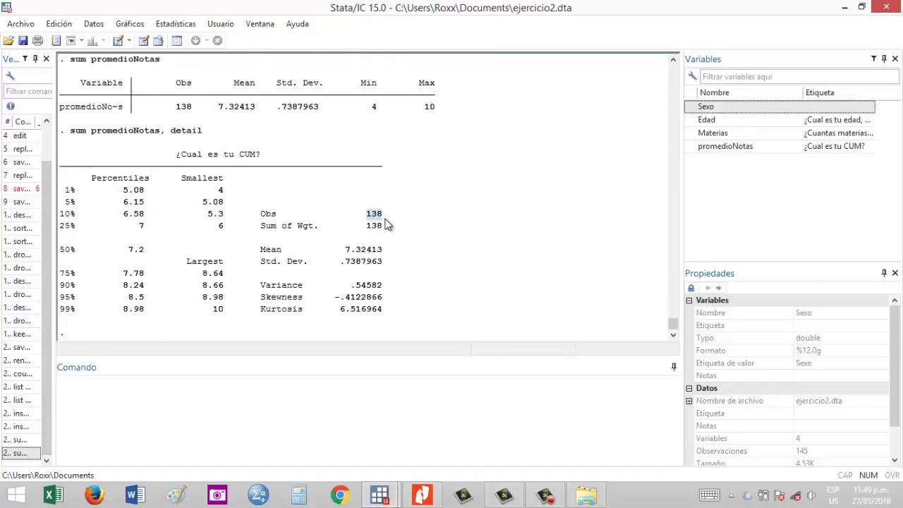
double_click(354, 251)
left_click_drag(337, 262, 389, 291)
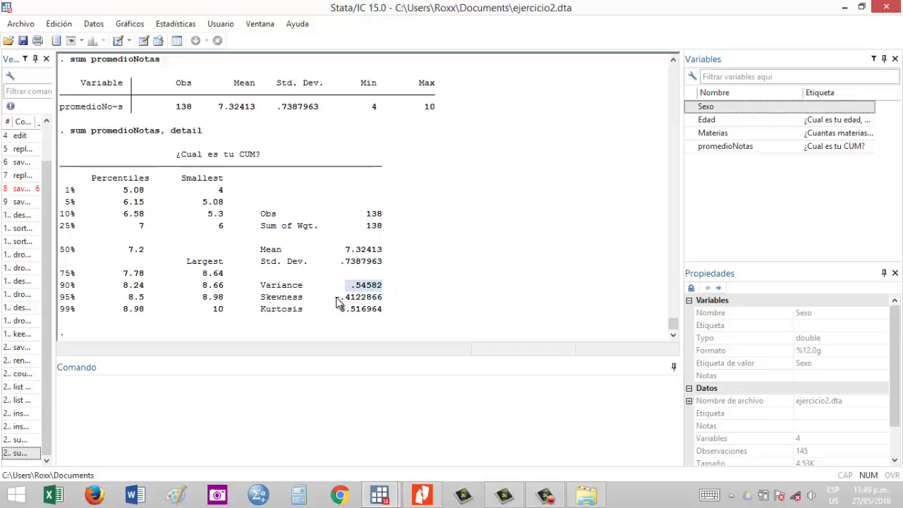
left_click_drag(337, 302, 377, 301)
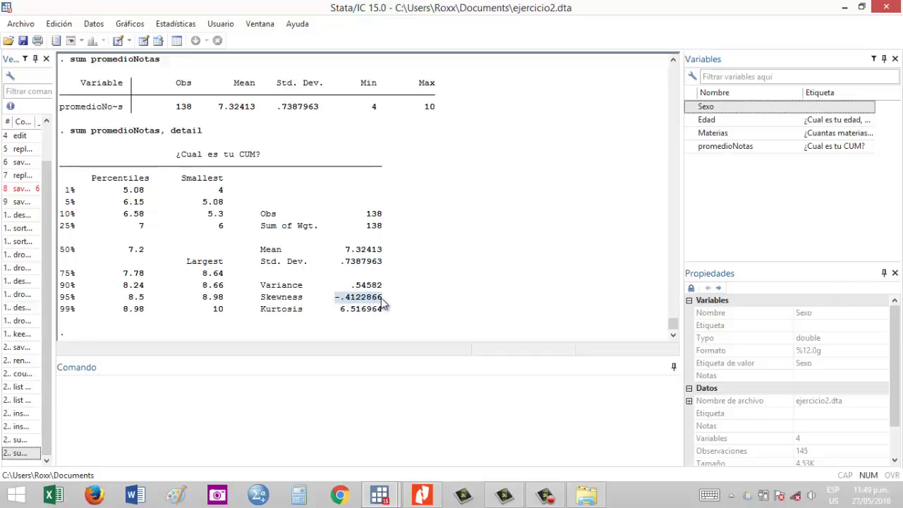
left_click_drag(334, 309, 379, 309)
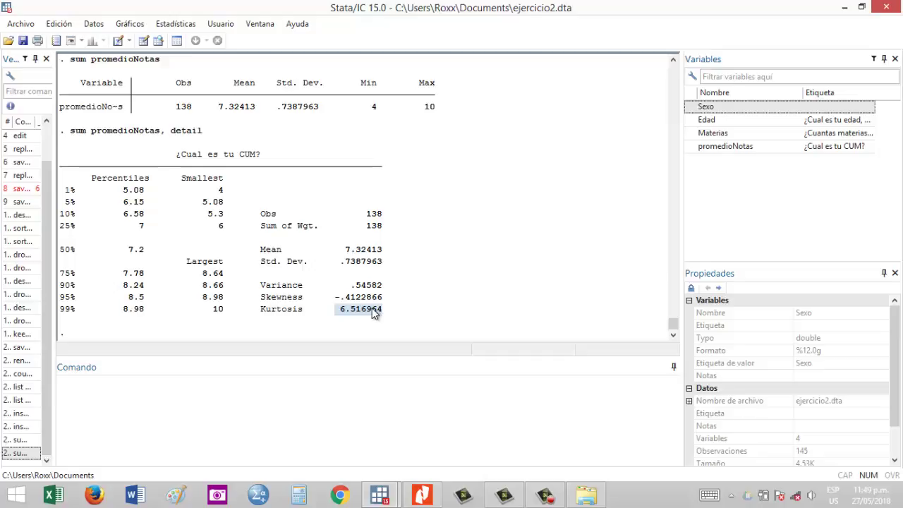
Examine the percentiles and the smallest and largest values in the detailed promedioNotas summary
left_click(127, 192)
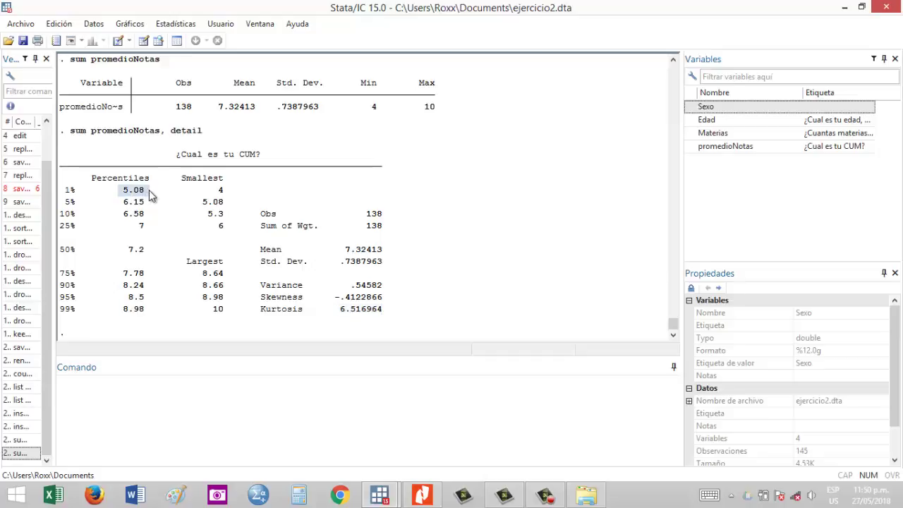
left_click(131, 203)
left_click(122, 215)
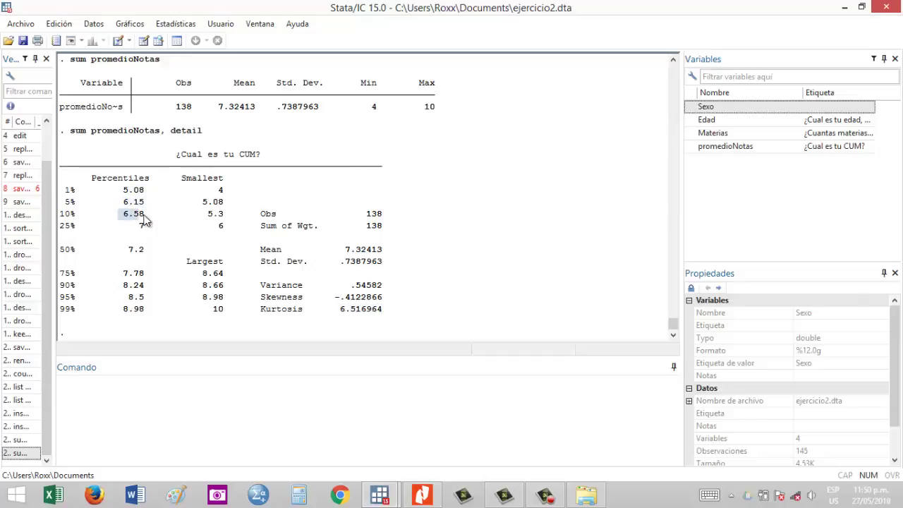
left_click(141, 226)
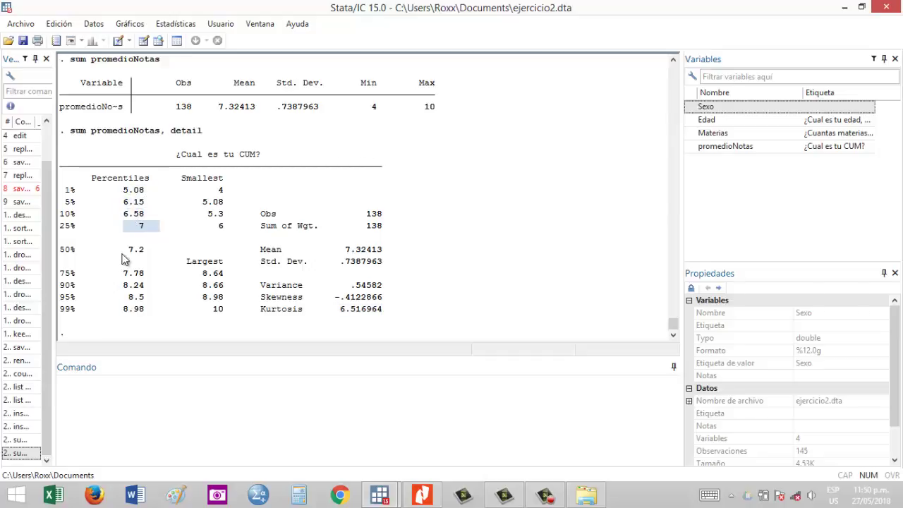
left_click(128, 252)
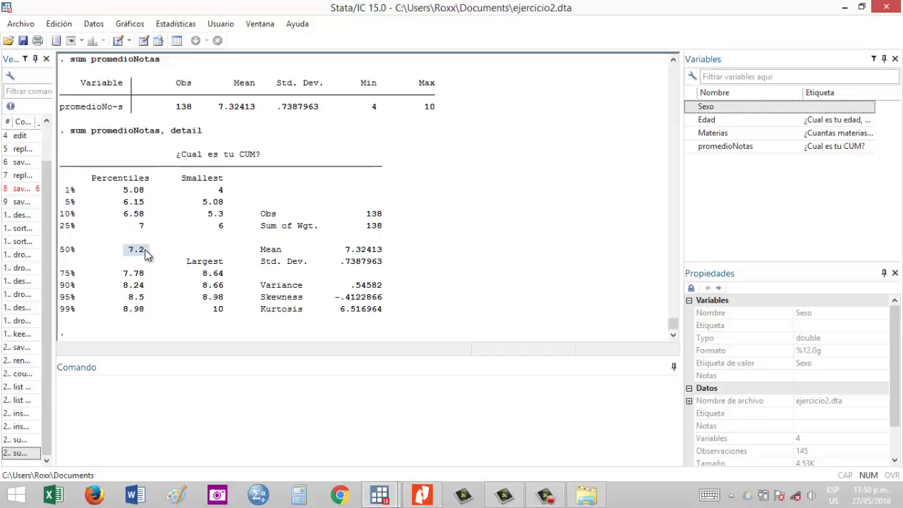
left_click_drag(141, 297, 140, 315)
left_click(138, 314)
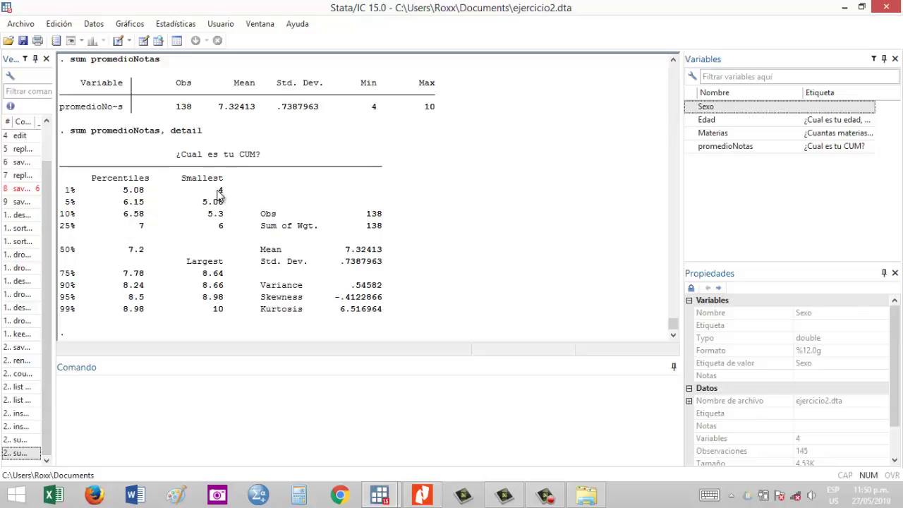
left_click_drag(217, 189, 228, 192)
left_click_drag(204, 202, 224, 226)
left_click_drag(203, 273, 223, 309)
left_click(423, 244)
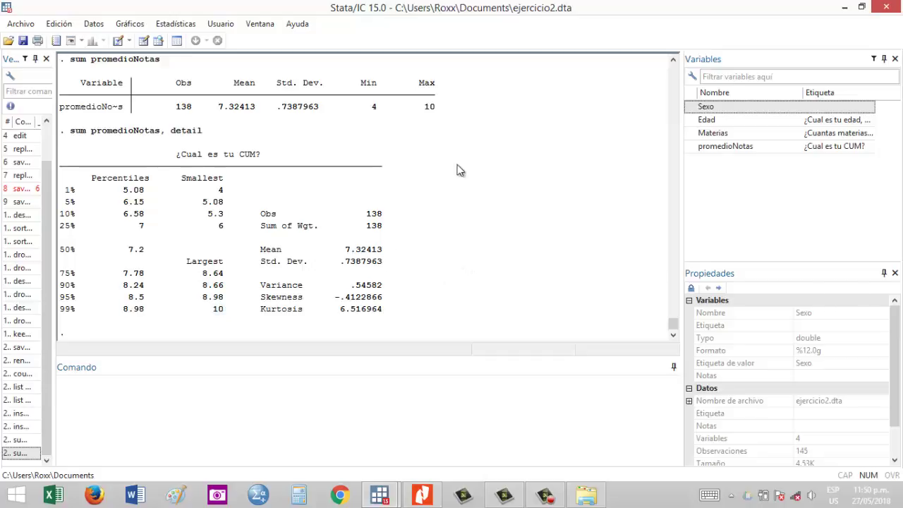